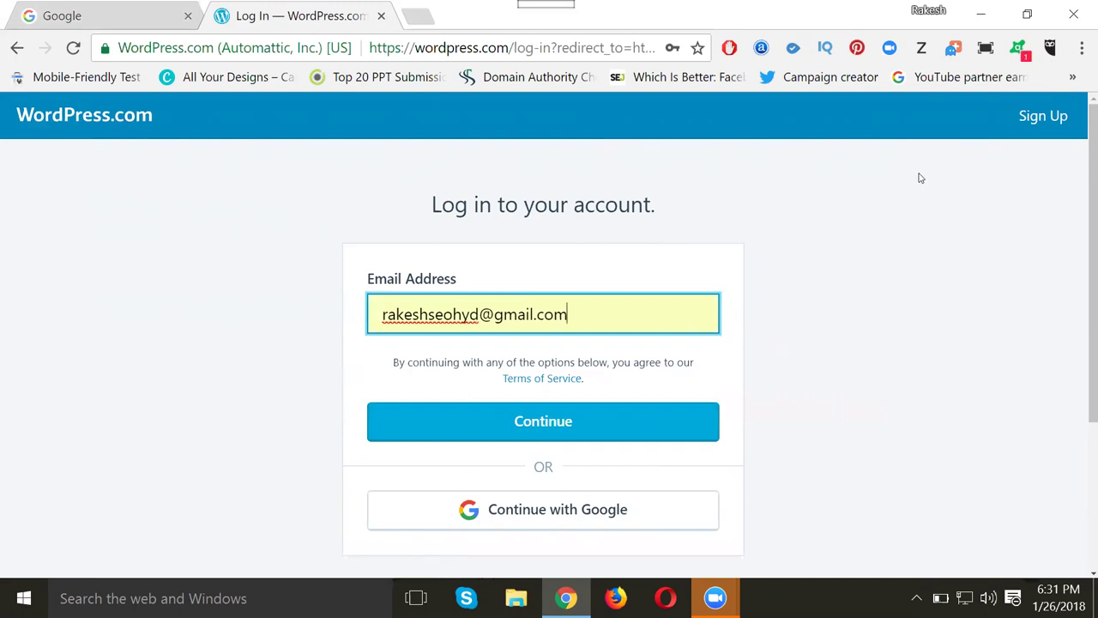
- Log in to WordPress.com by continuing with Google and choosing the first listed Google account
scroll(552, 497, down, 3)
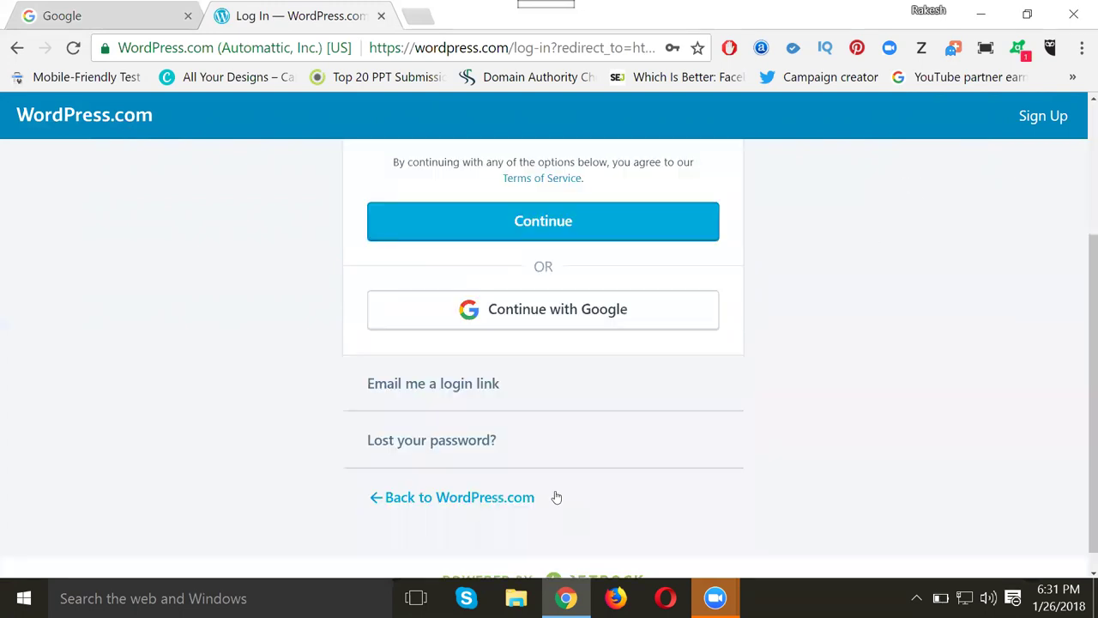
click(505, 312)
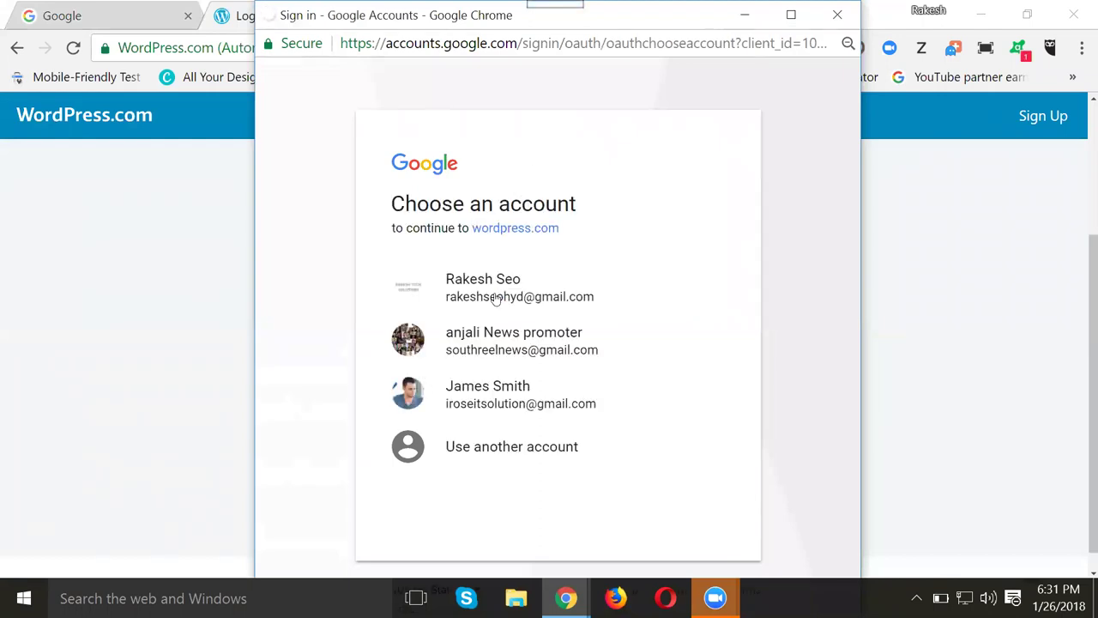
click(496, 298)
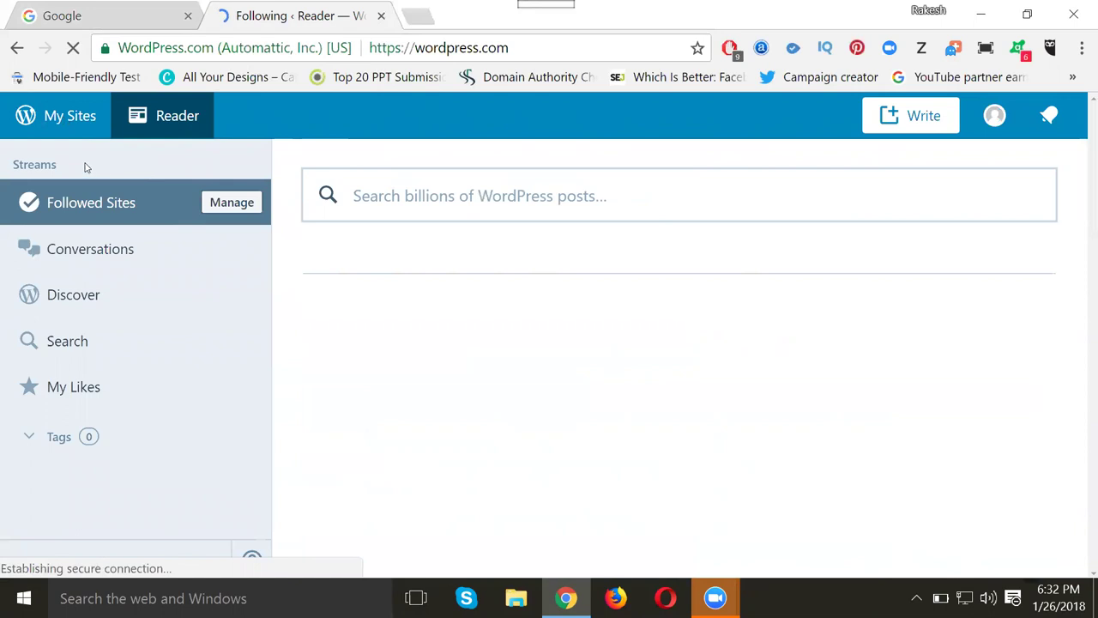
- Open My Sites, look through the list of existing sites and start adding a new site
click(47, 121)
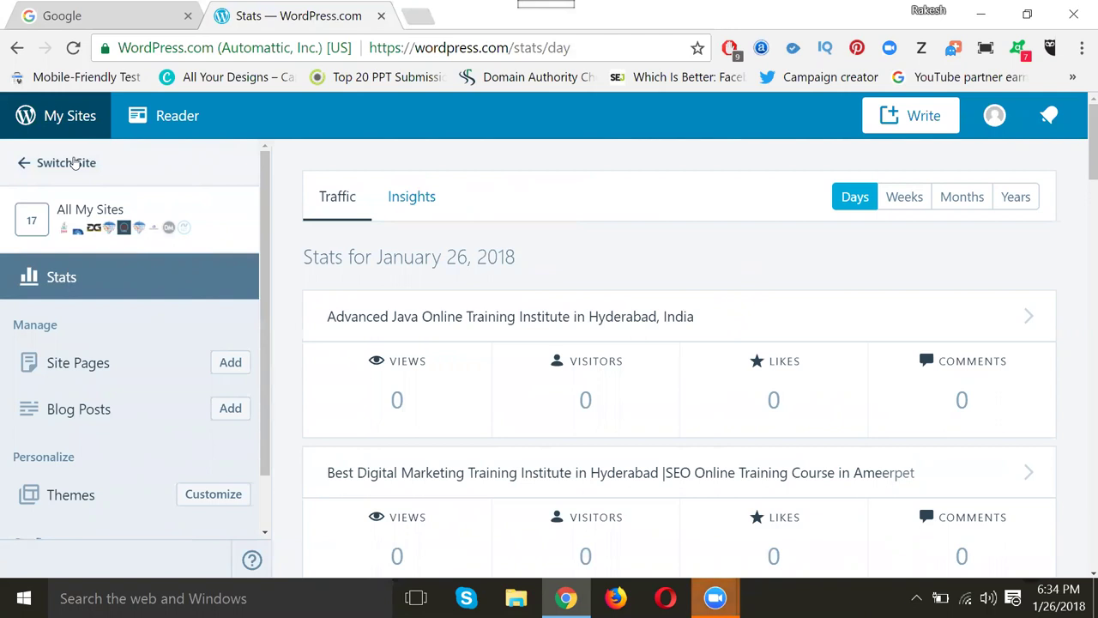
click(82, 162)
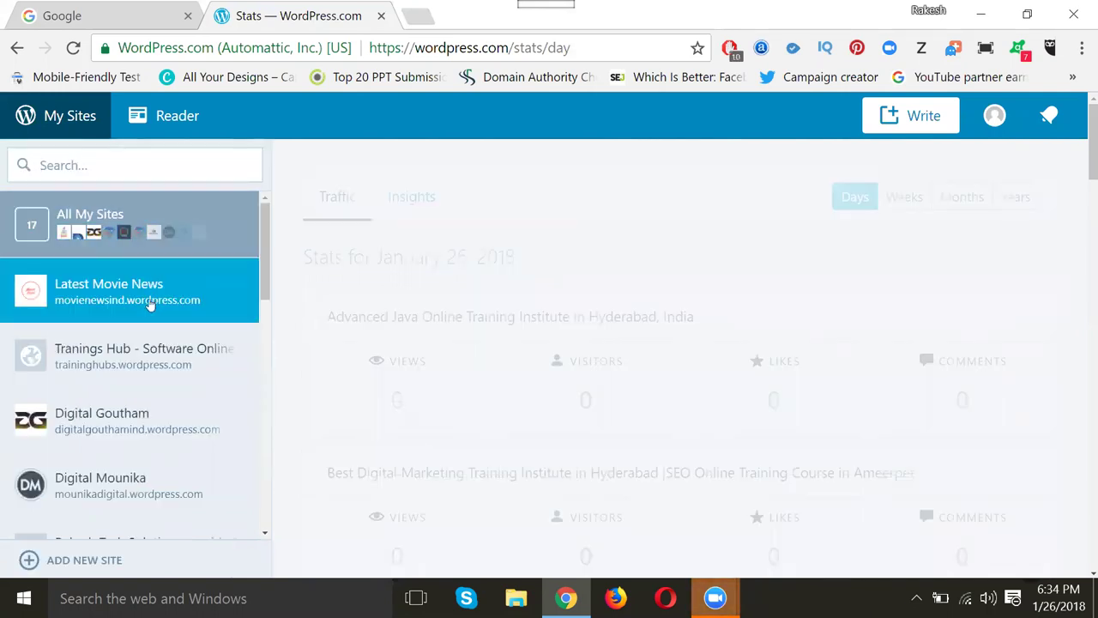
scroll(150, 298, down, 2)
scroll(150, 301, down, 2)
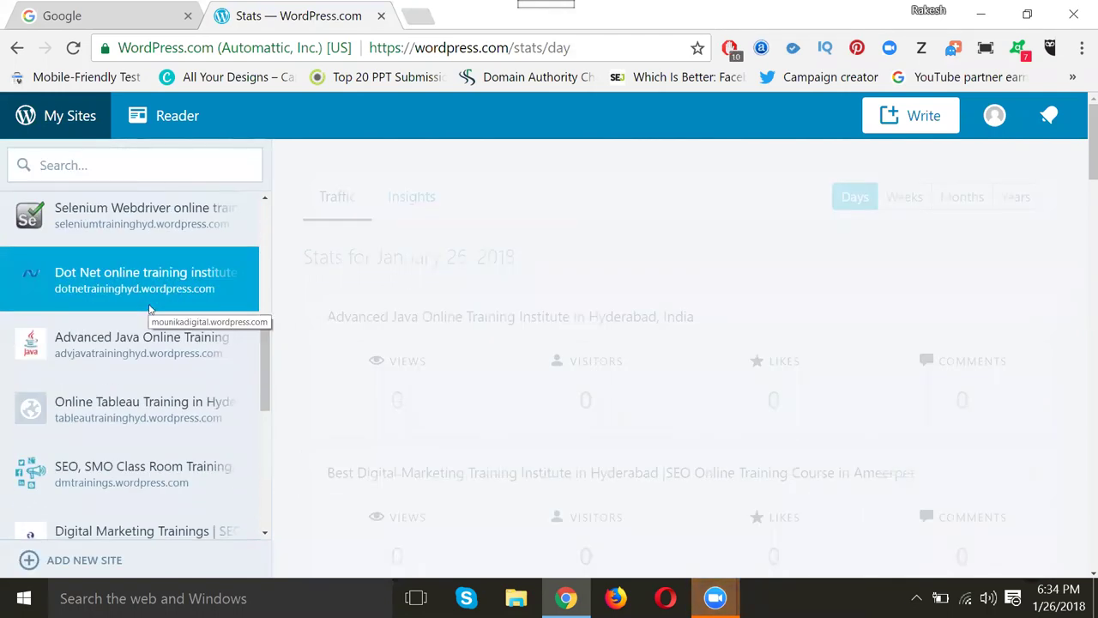
scroll(151, 309, down, 2)
scroll(150, 309, down, 2)
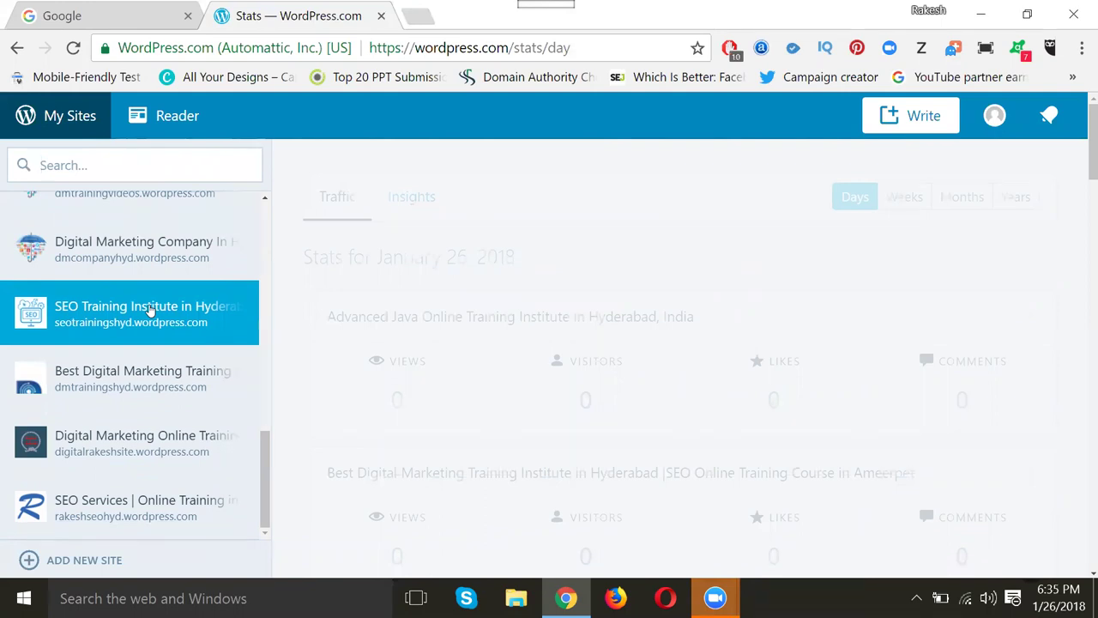
click(30, 559)
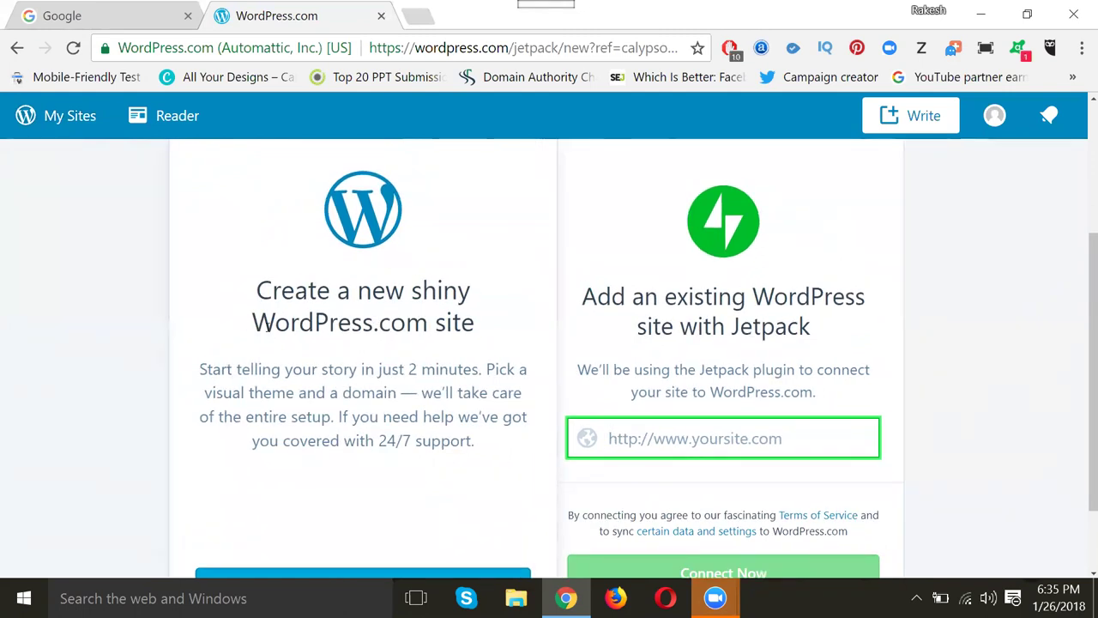
- Start creating a new WordPress.com site and choose to start with a website
scroll(343, 429, down, 1)
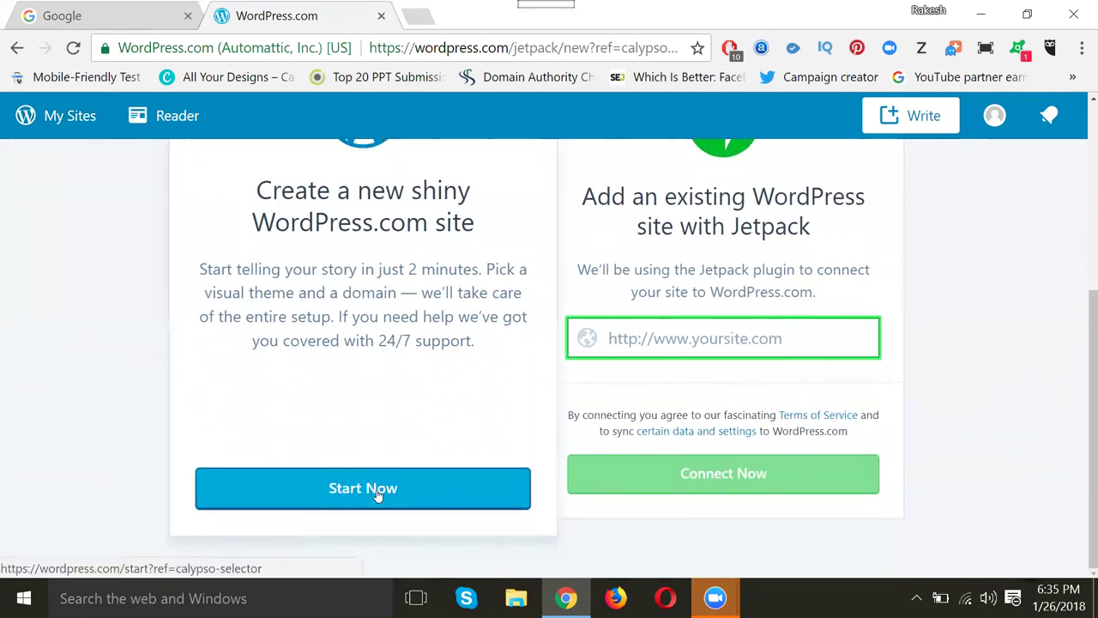
click(378, 495)
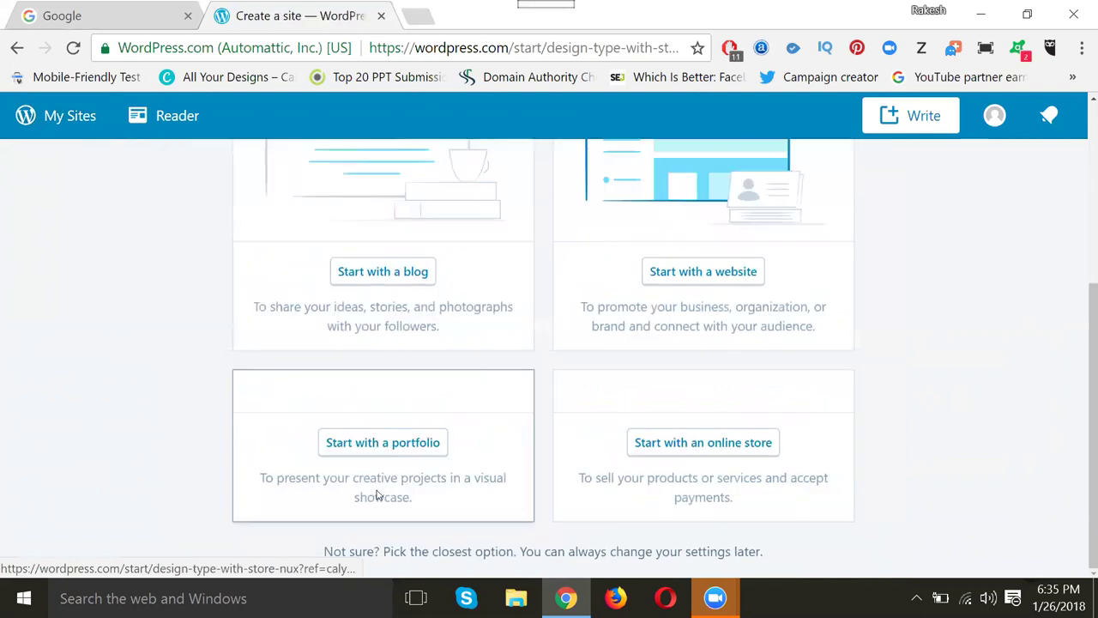
scroll(95, 395, up, 2)
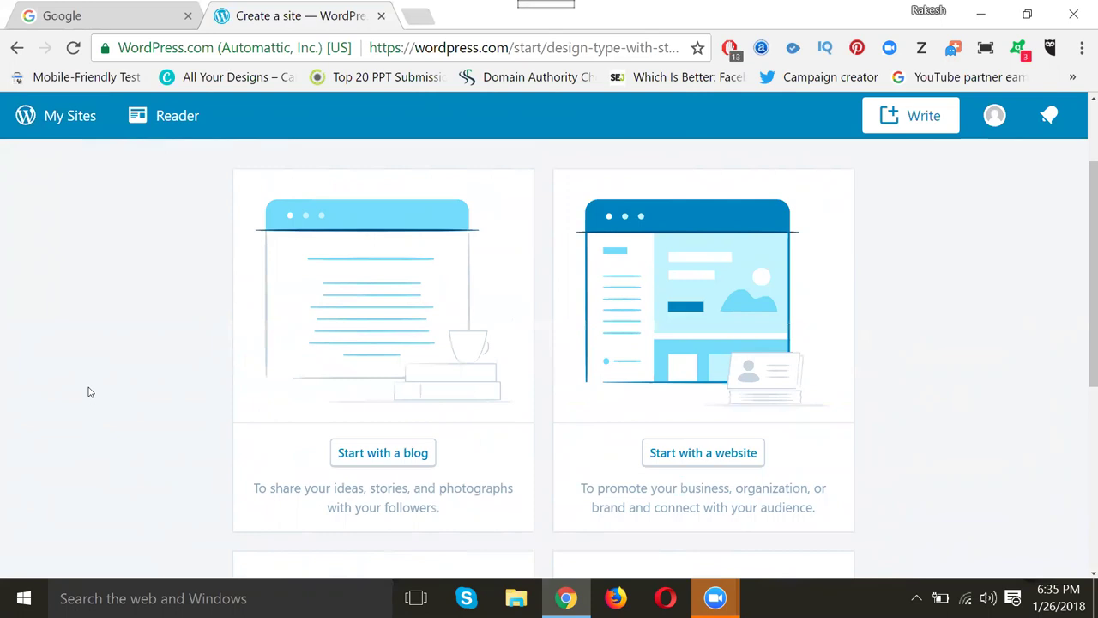
scroll(56, 337, down, 3)
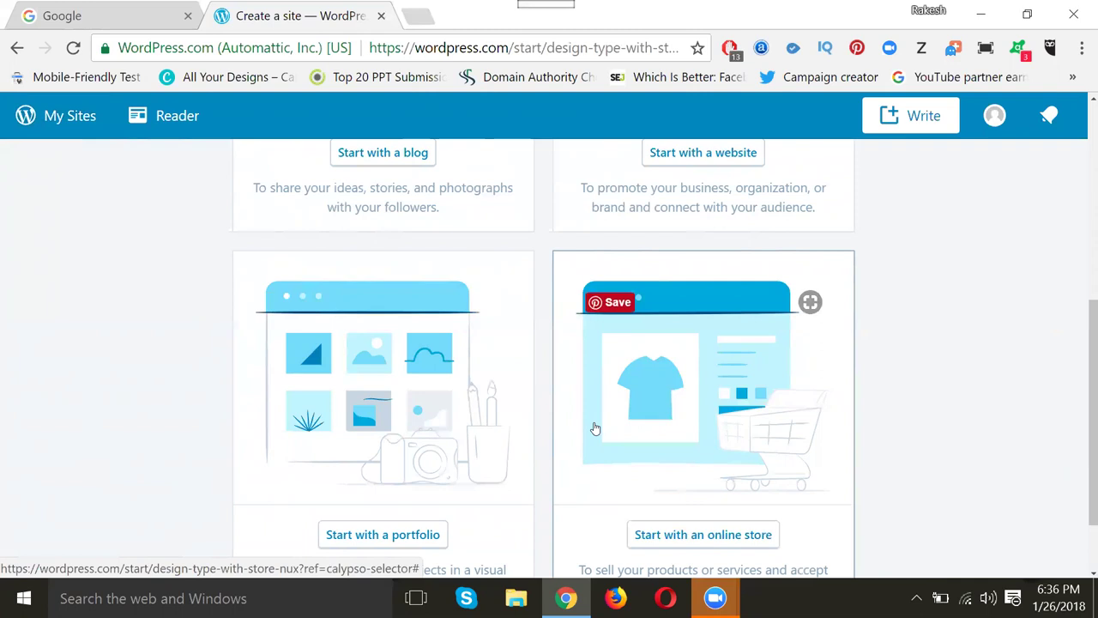
scroll(593, 421, up, 3)
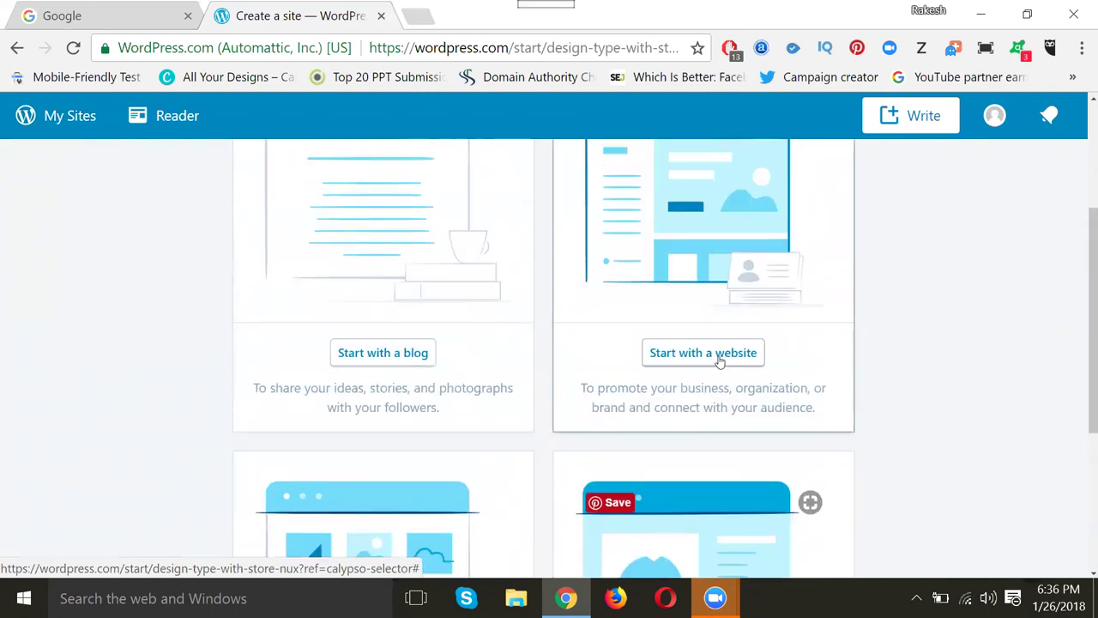
click(719, 361)
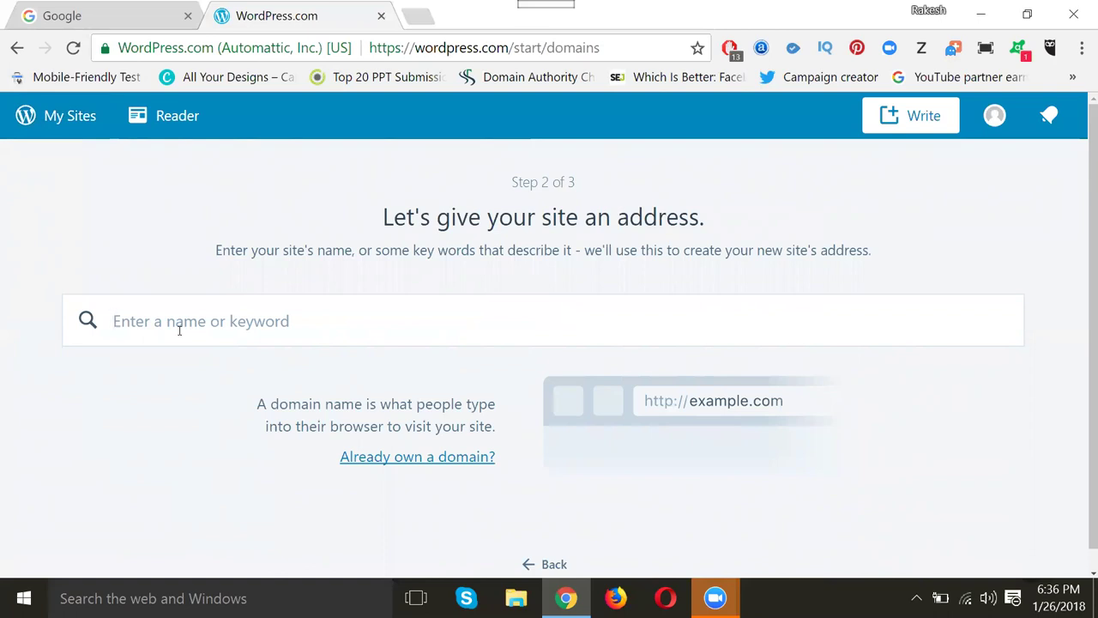
- Search for available site addresses using the name afmvideotutorials
text(afn)
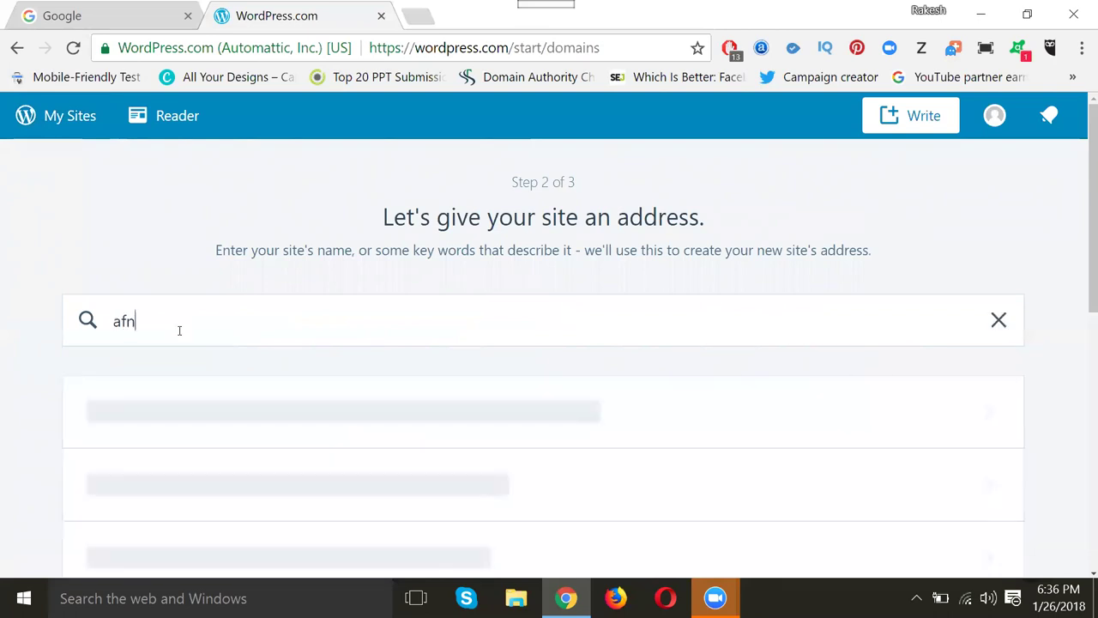
text(videotutorials)
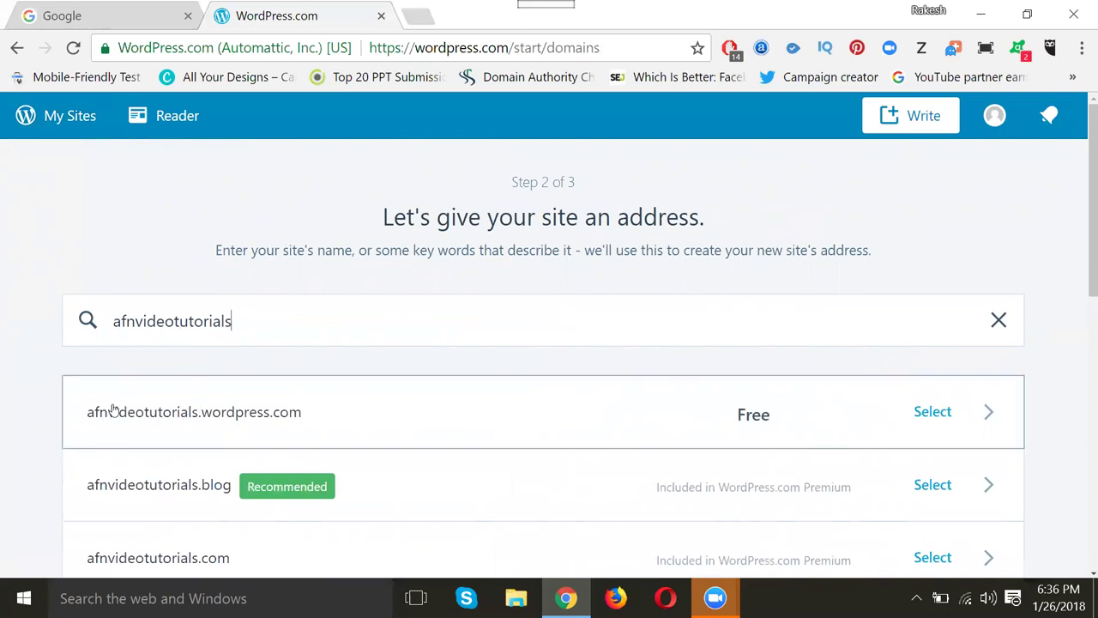
click(136, 321)
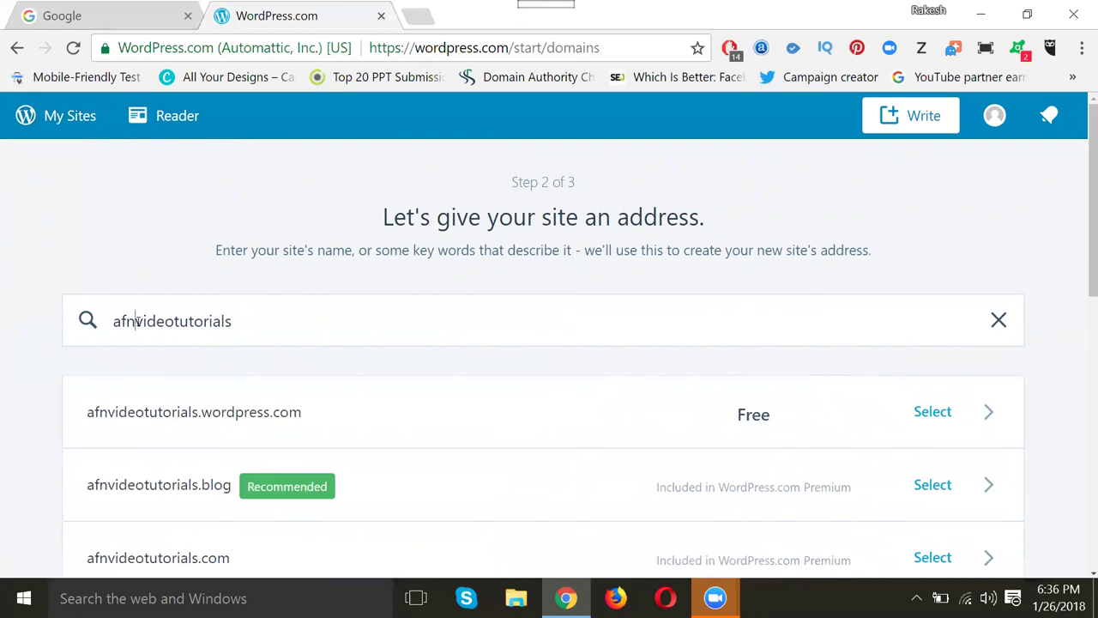
key(BackSpace)
text(m)
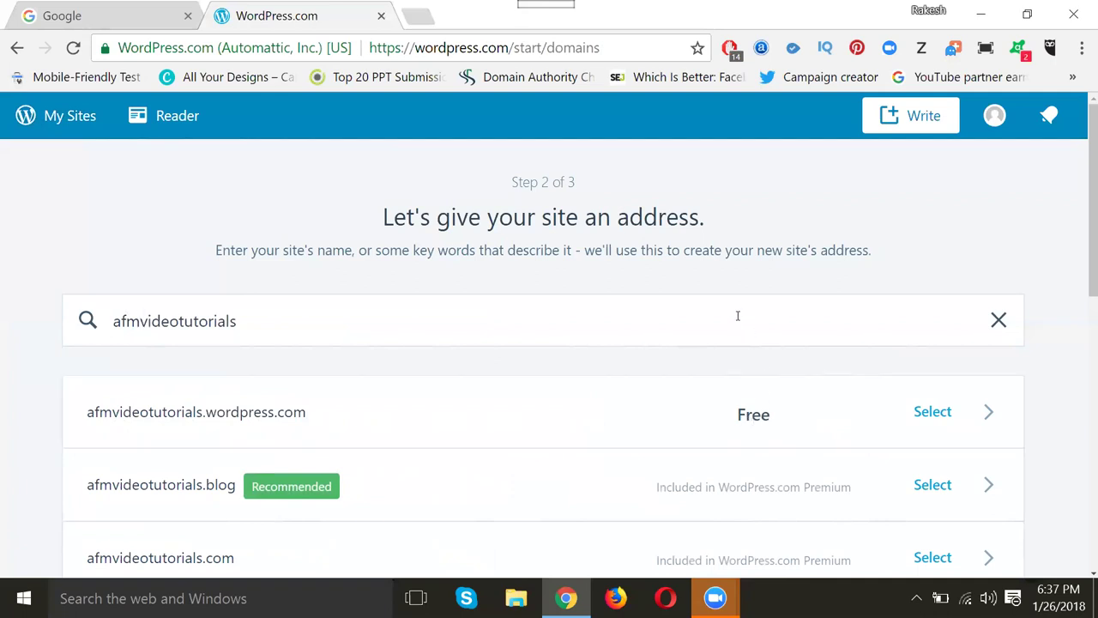
- Select the free address afmvideotutorials.wordpress.com for the new site
scroll(738, 314, down, 3)
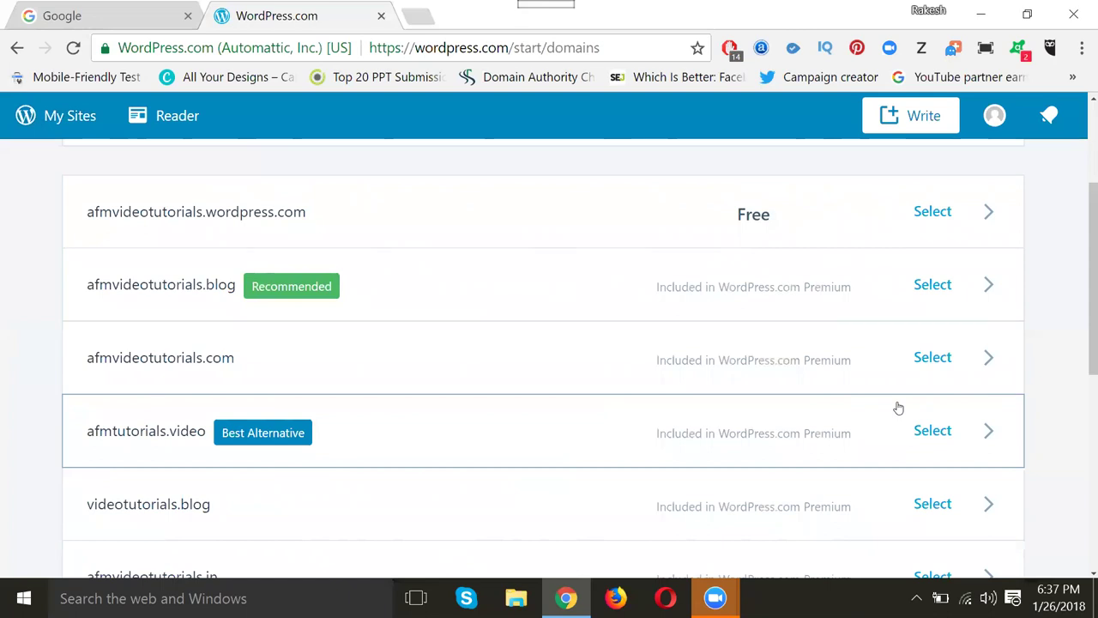
scroll(787, 397, up, 2)
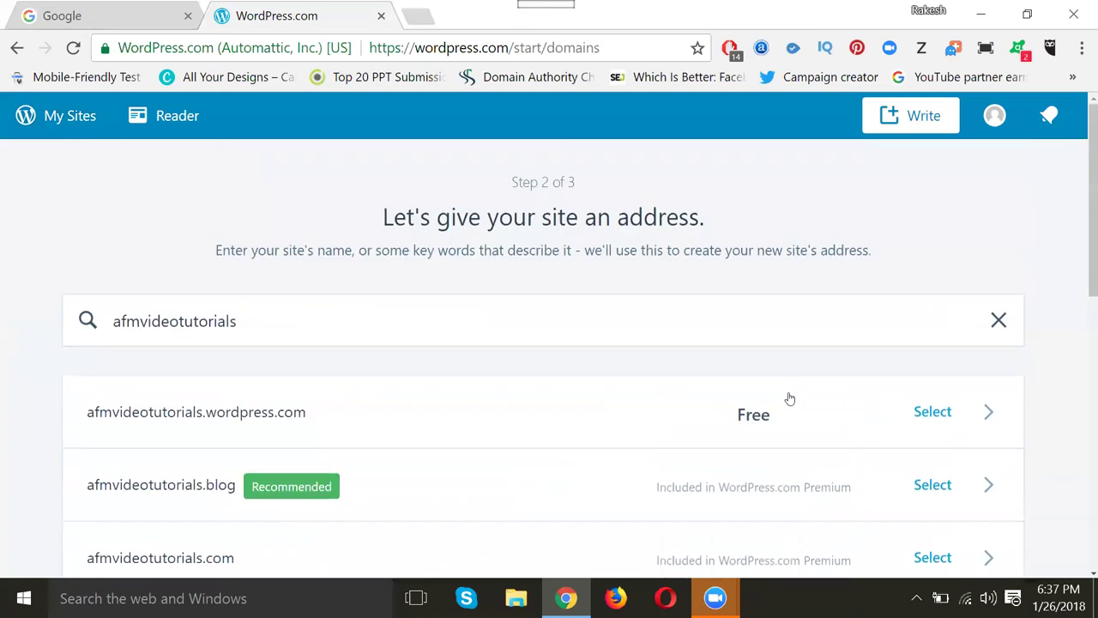
click(931, 412)
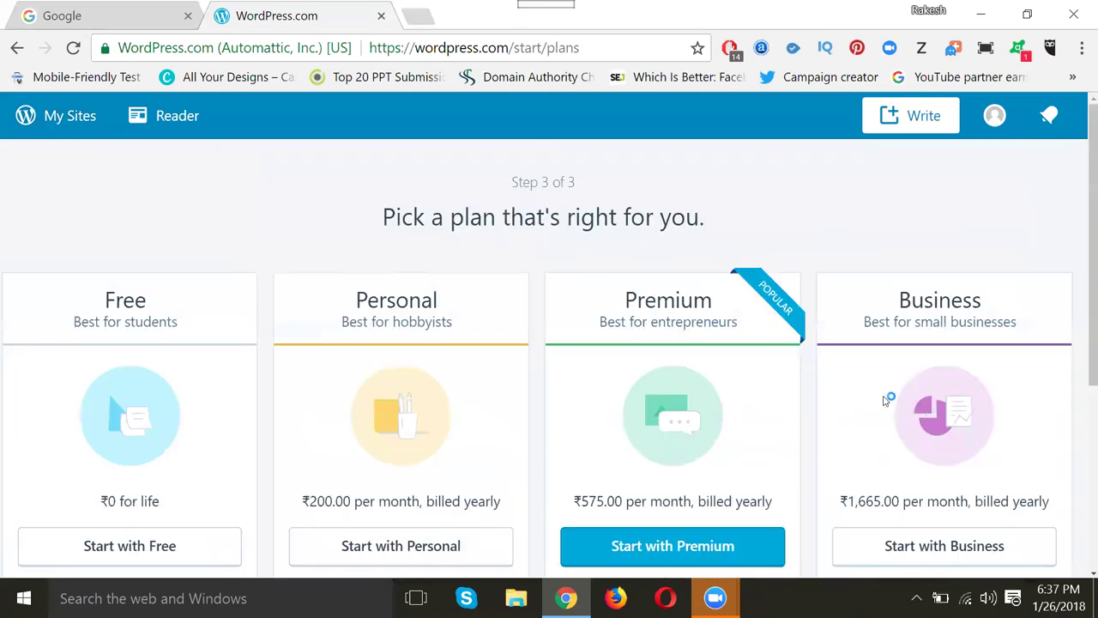
- Compare the prices and features of the Free, Personal, Premium and Business plans
scroll(869, 384, down, 2)
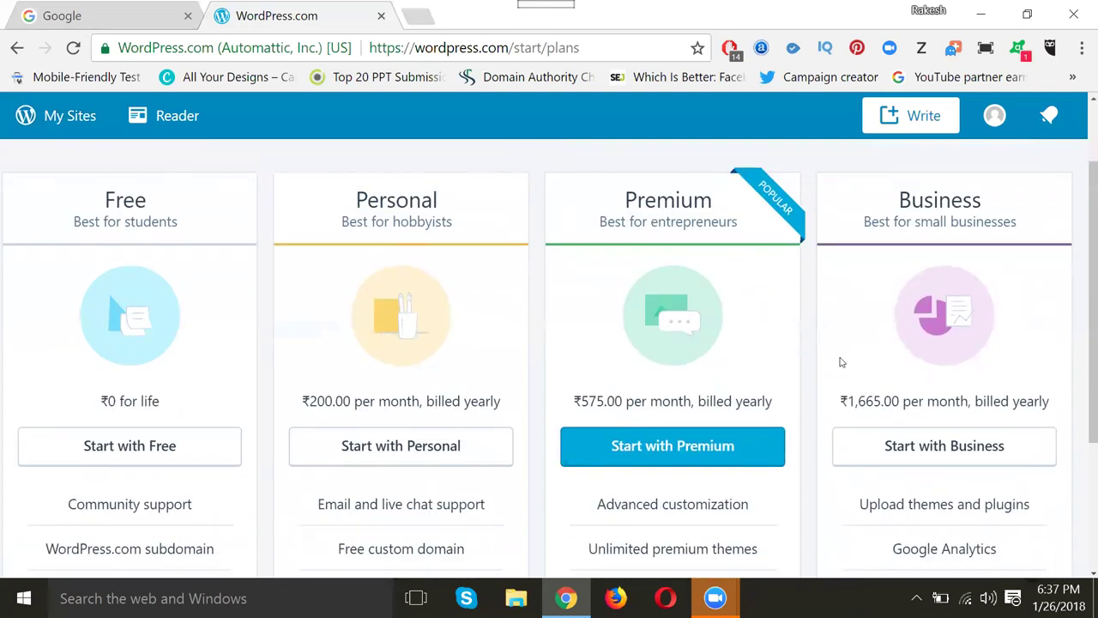
key(ctrl+minus)
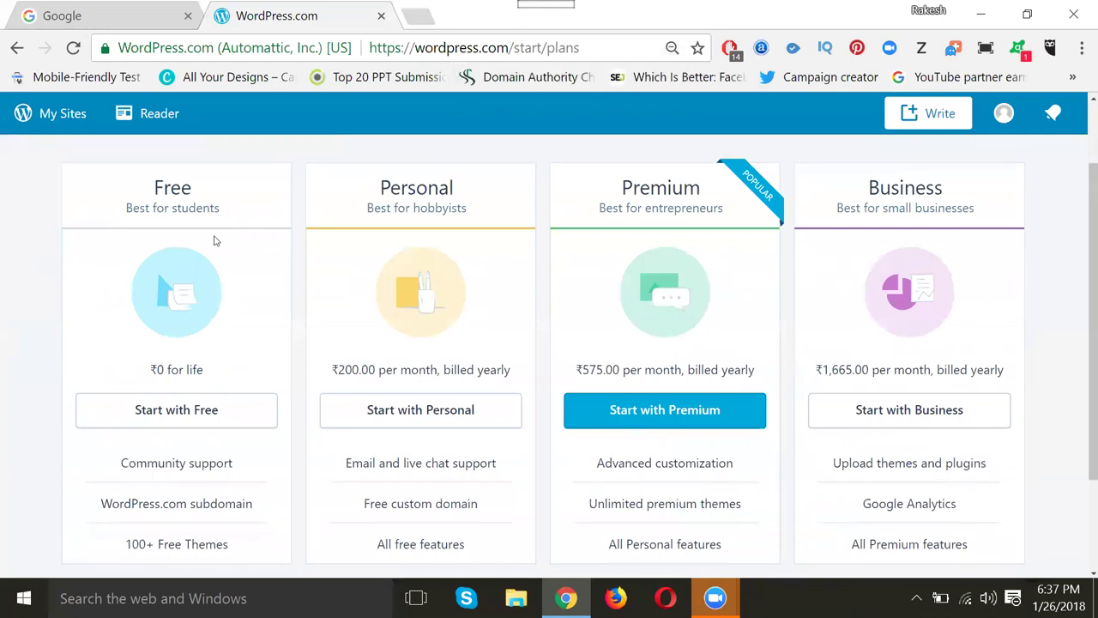
scroll(214, 239, down, 2)
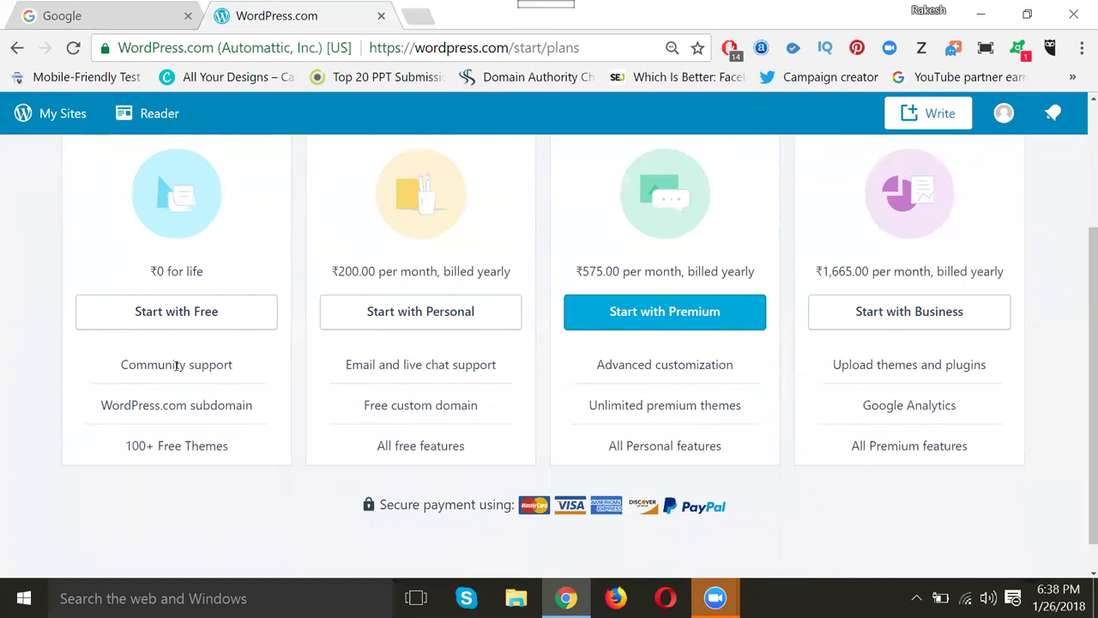
scroll(405, 287, up, 3)
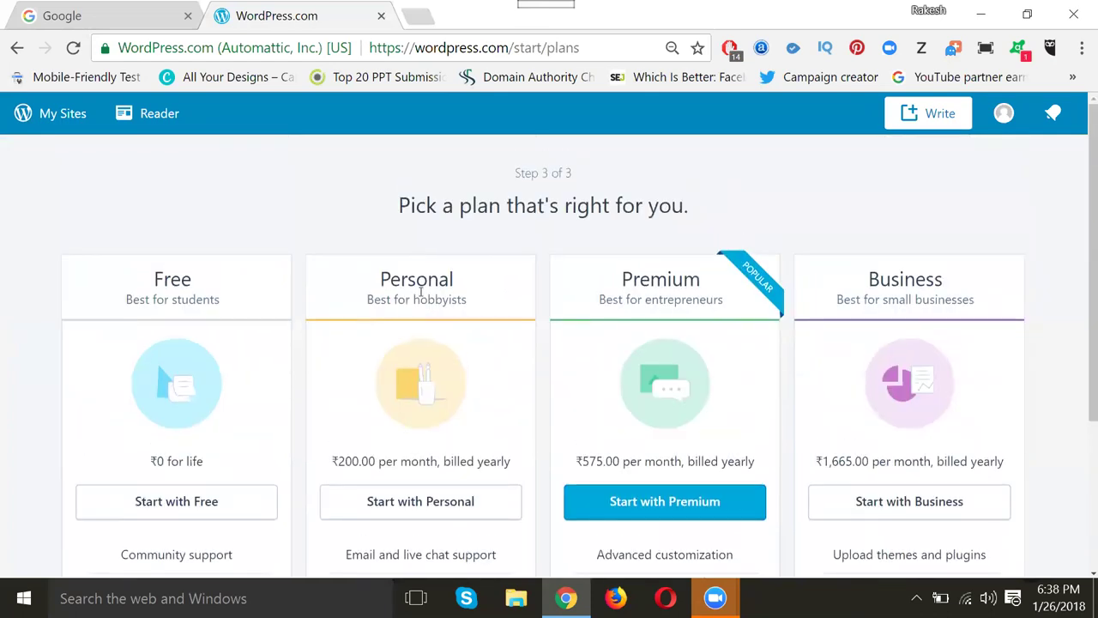
scroll(423, 276, down, 1)
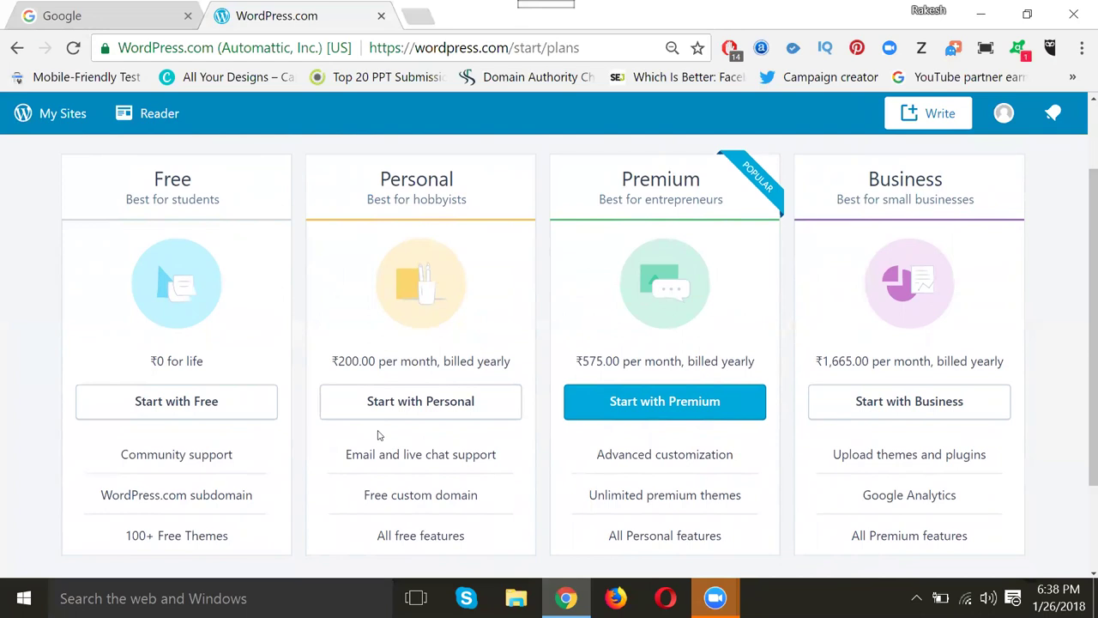
scroll(377, 434, down, 1)
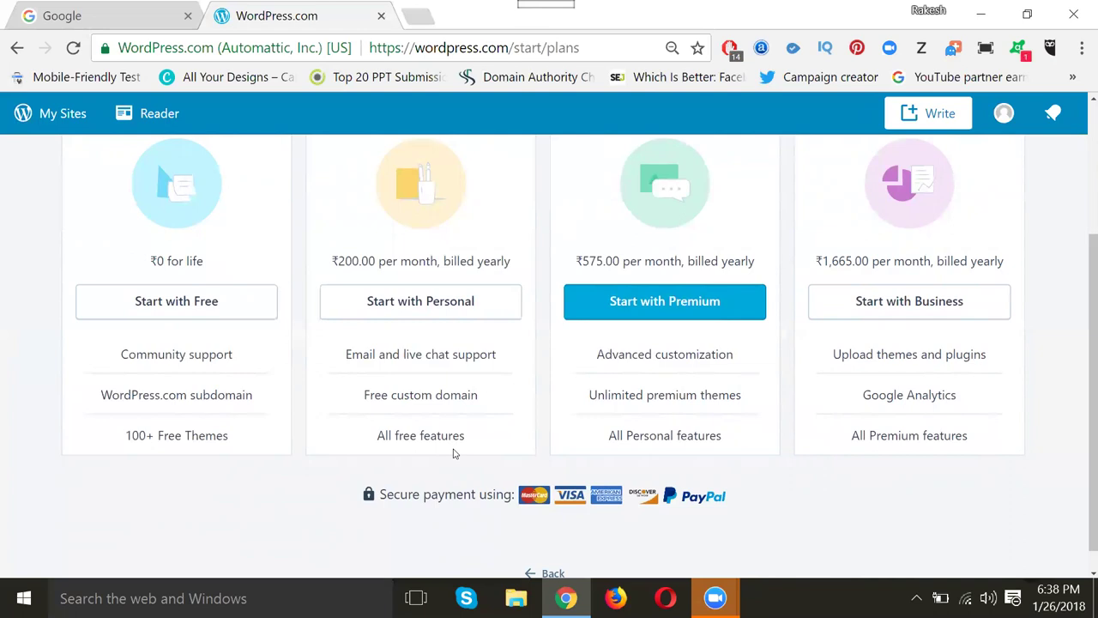
scroll(455, 454, up, 3)
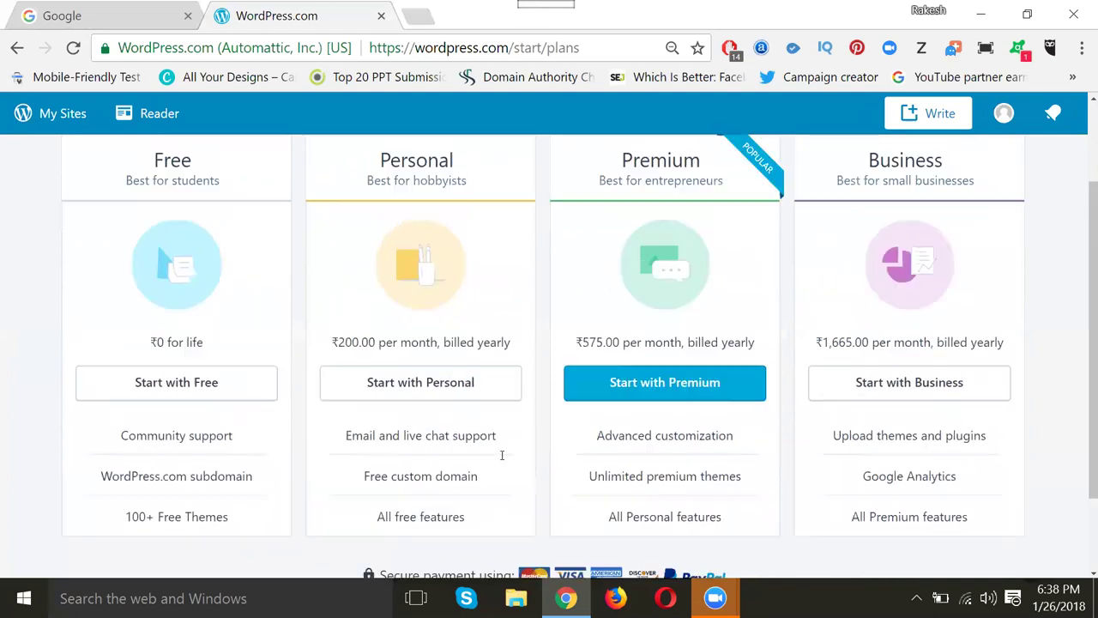
scroll(596, 326, down, 1)
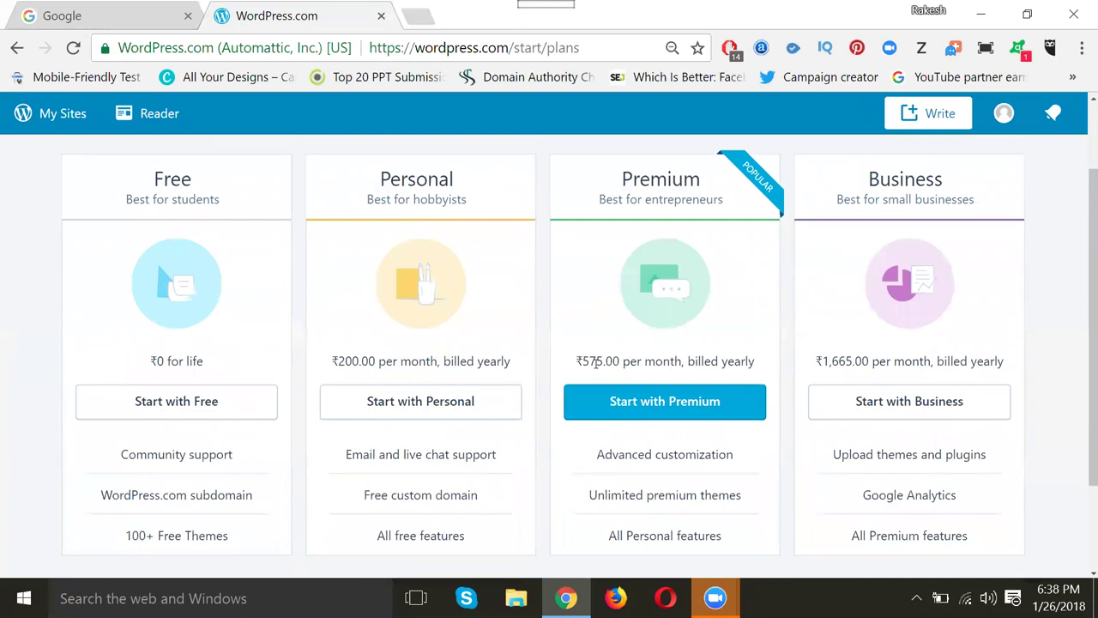
scroll(596, 361, down, 2)
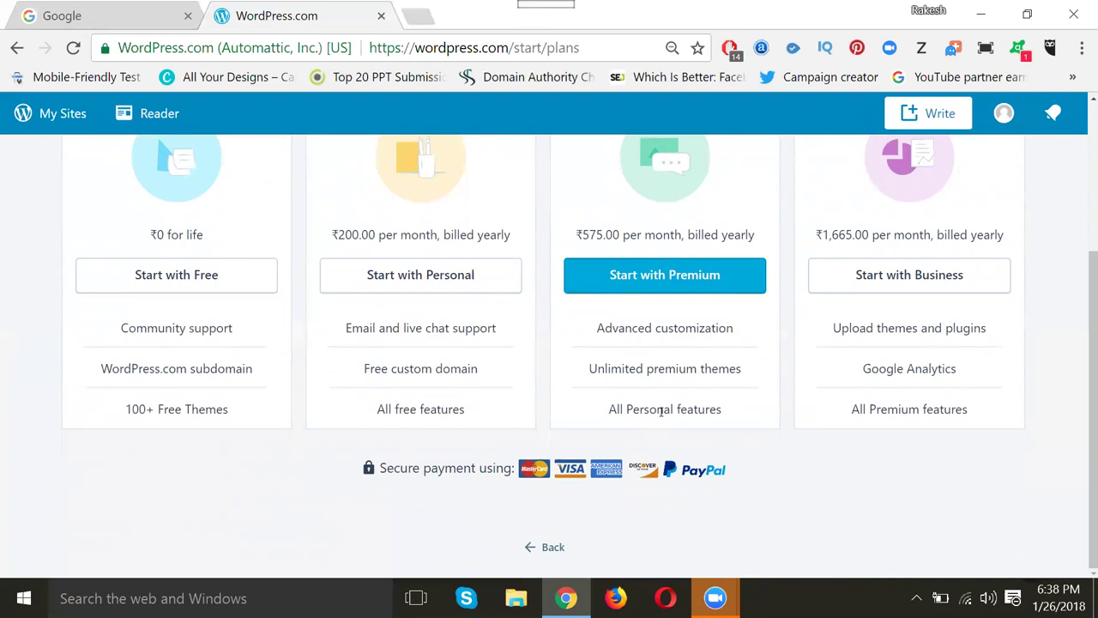
scroll(661, 410, up, 3)
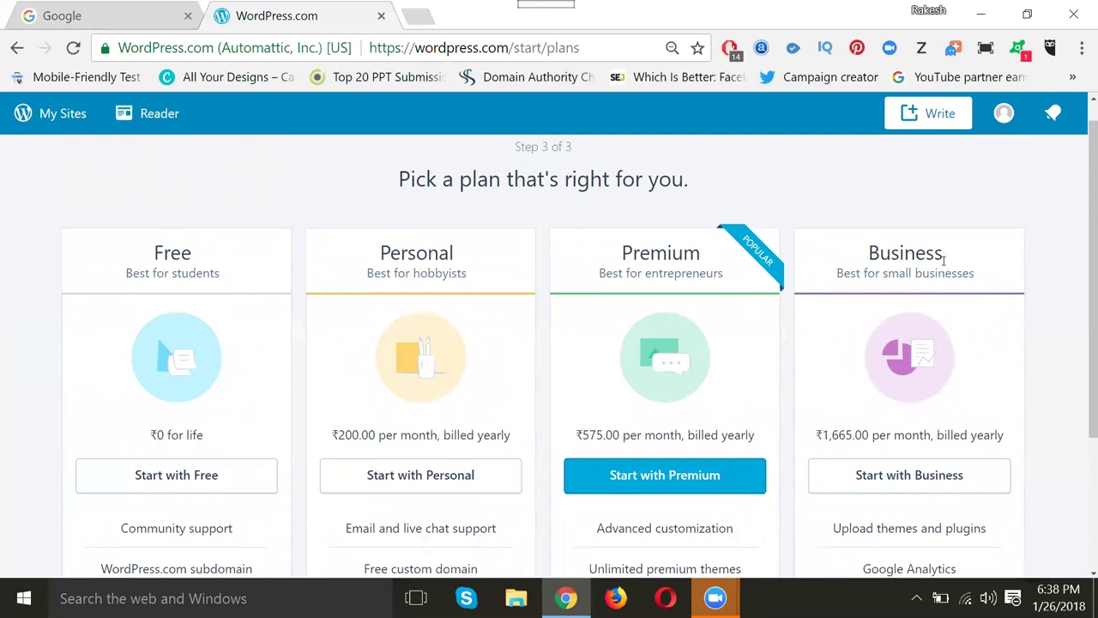
scroll(918, 369, down, 1)
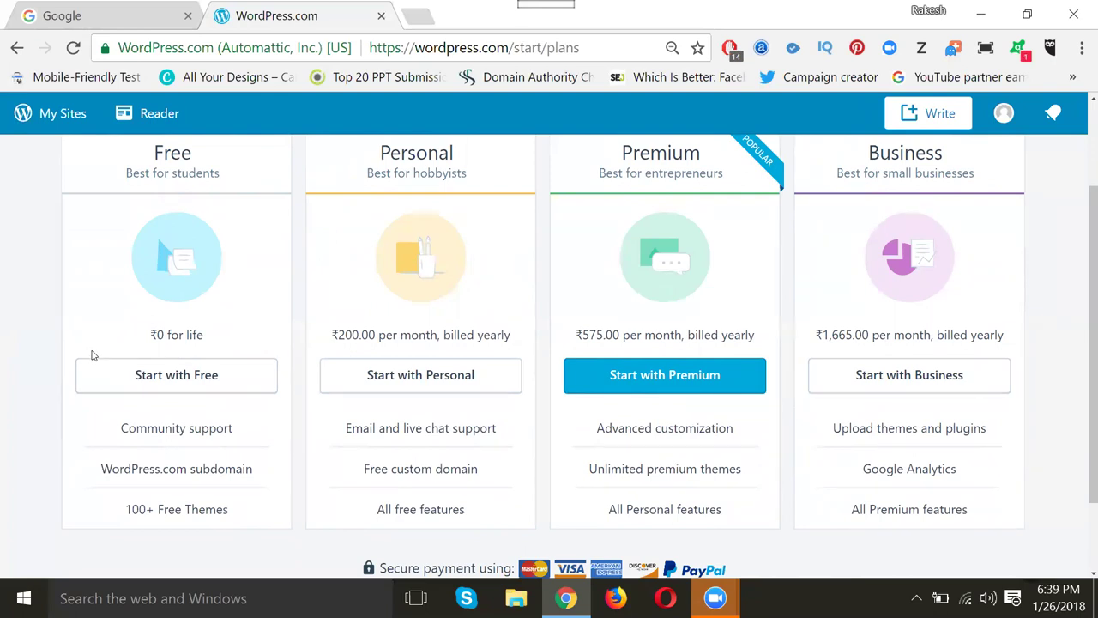
- Start the site with the Free plan and continue to it once setup is done
click(176, 379)
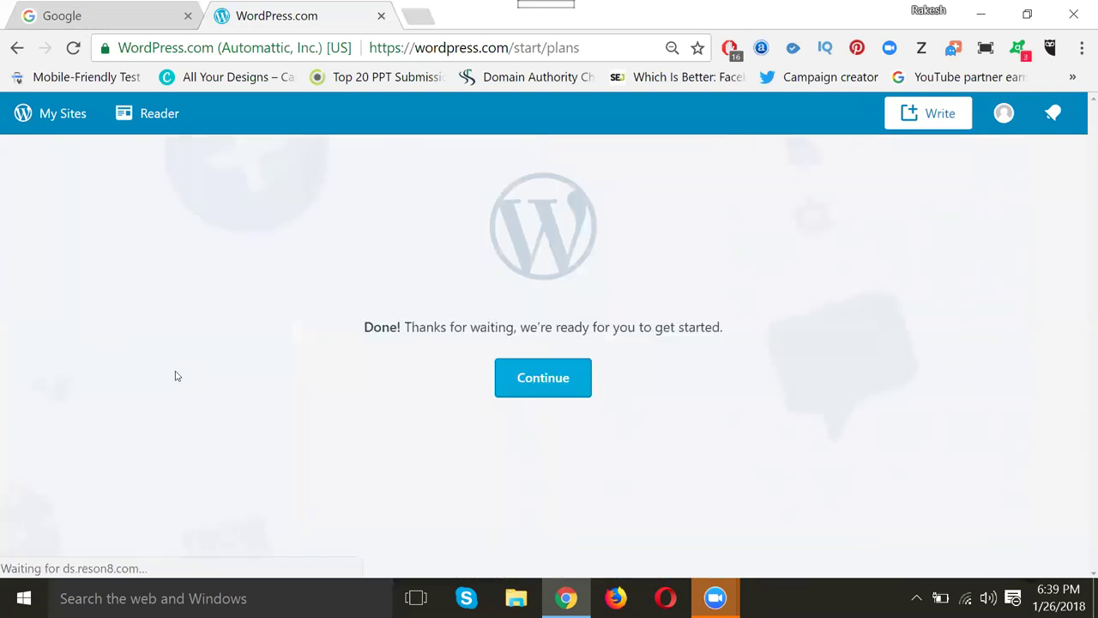
click(541, 382)
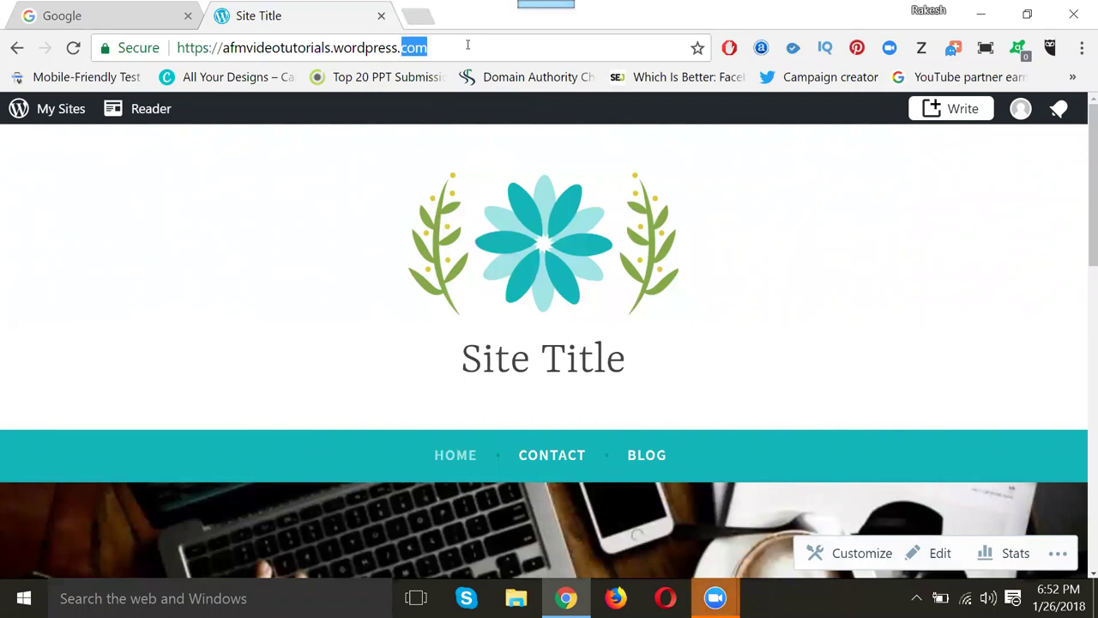
- Copy the full web address of the new site
key(ctrl+a)
key(ctrl+c)
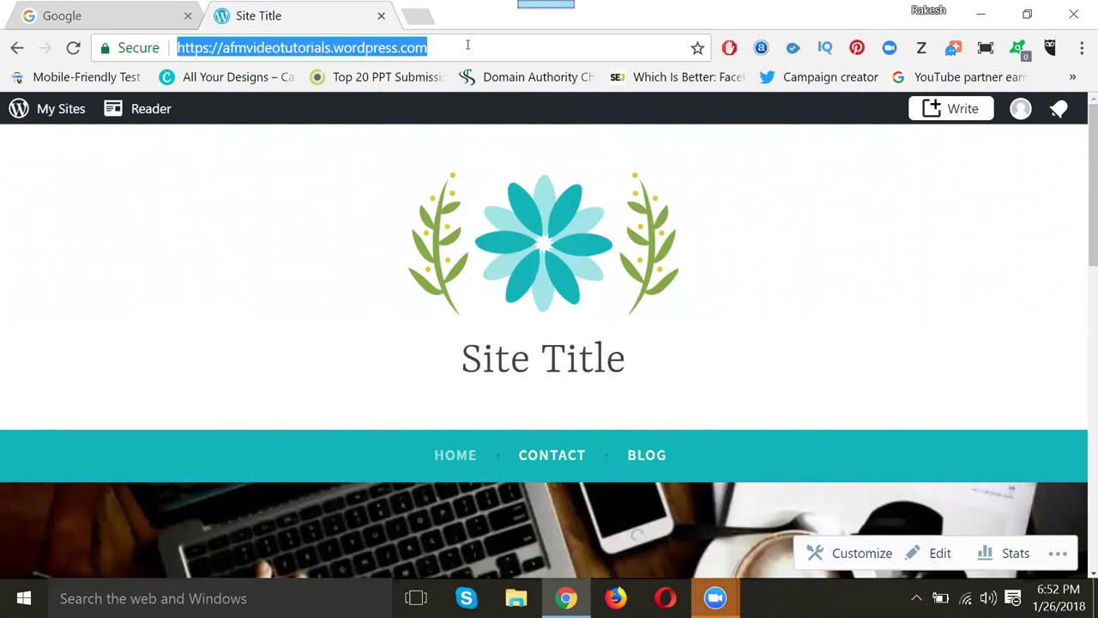
- Open the site's admin dashboard at afmvideotutorials.wordpress.com/wp-admin in a new browser tab
click(419, 16)
key(ctrl+v)
text(wp-adn)
key(BackSpace)
text(min)
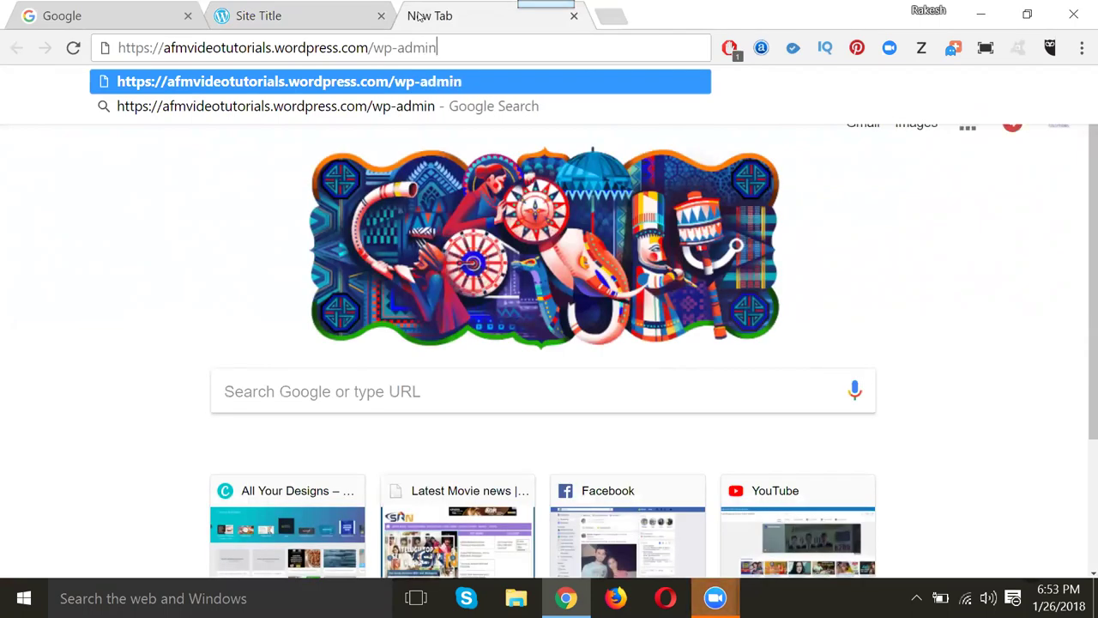
key(Return)
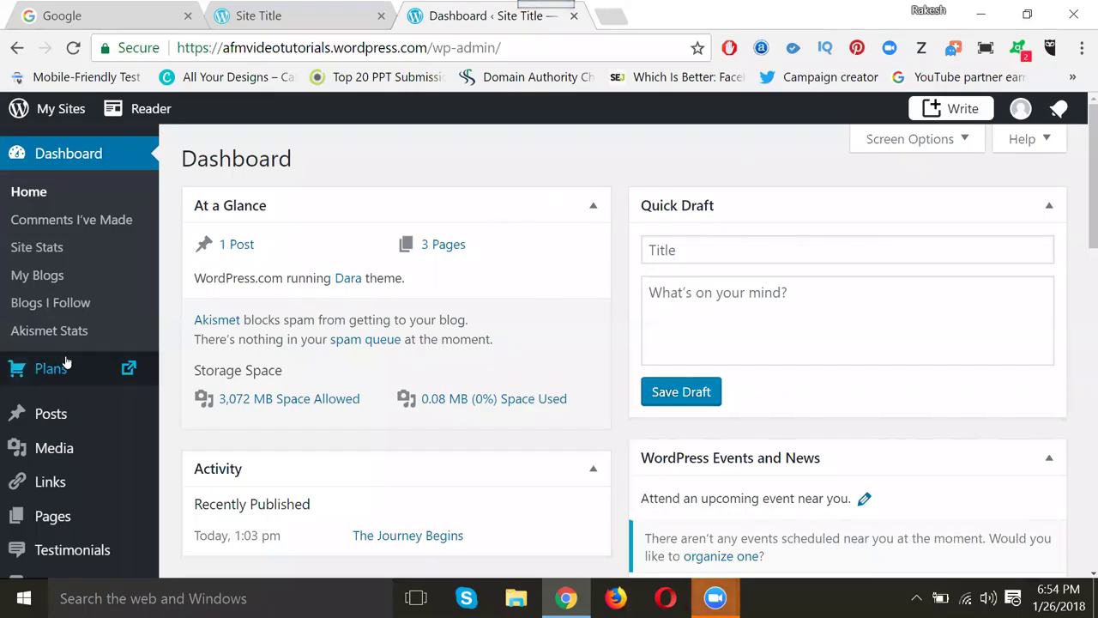
mouse_move(68, 360)
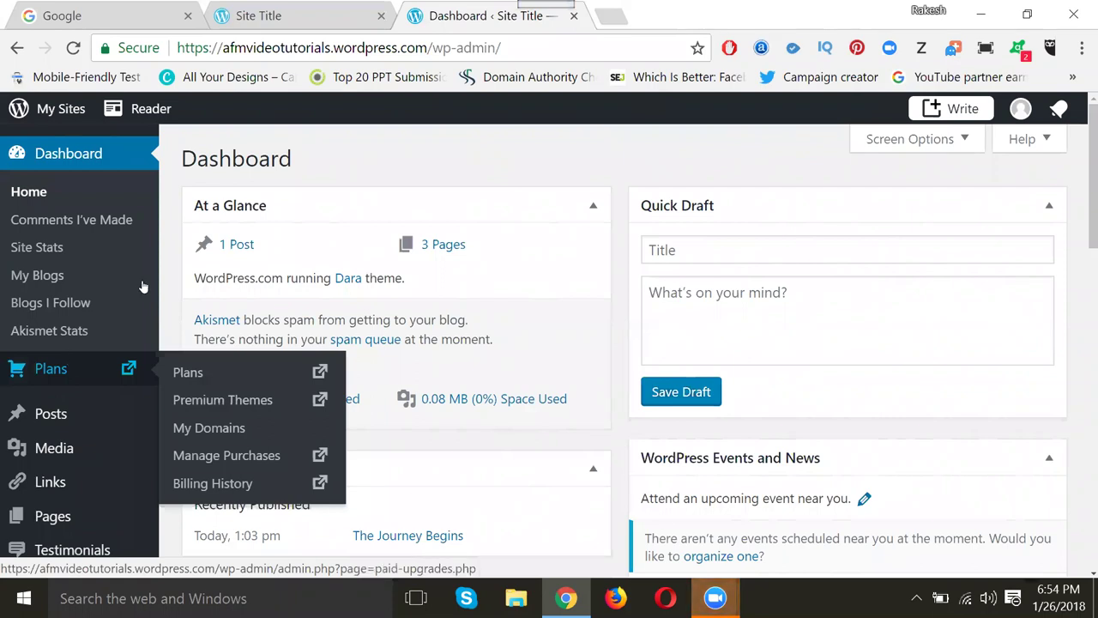
- Look over the live site's home page and return to the admin dashboard
click(263, 24)
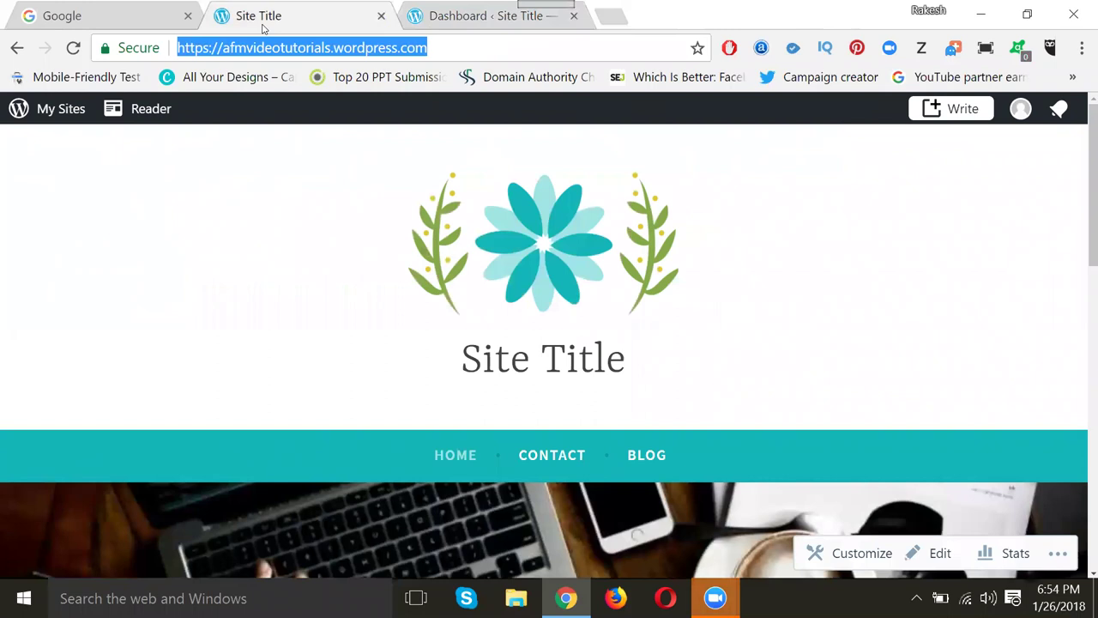
scroll(326, 231, down, 4)
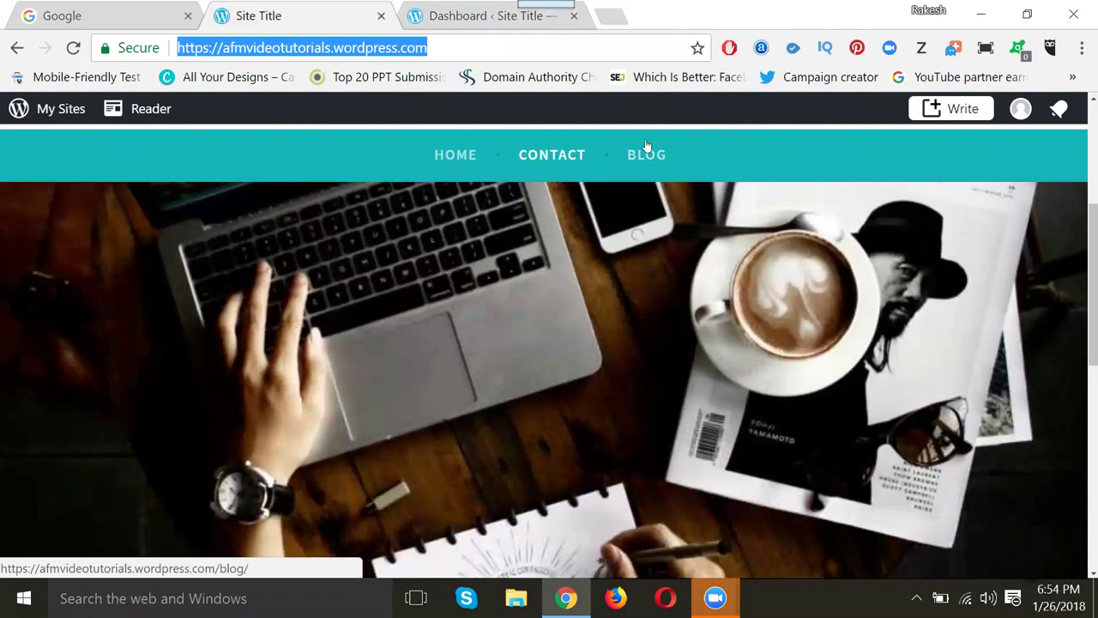
click(521, 29)
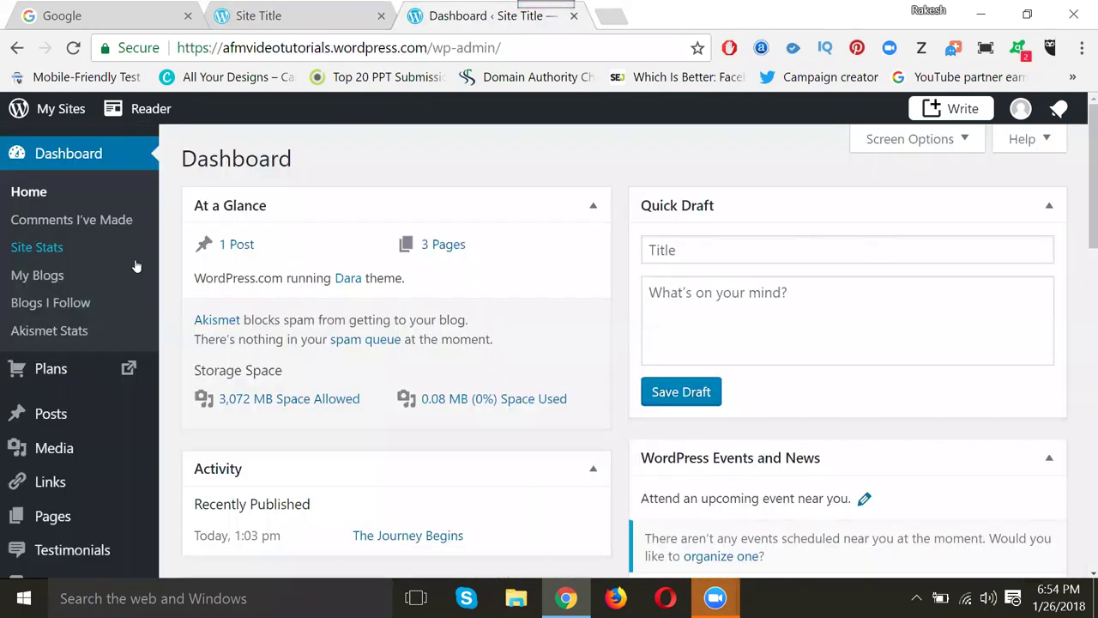
- Open the site's theme management page and filter the themes to show only the free ones
scroll(129, 283, down, 4)
mouse_move(105, 381)
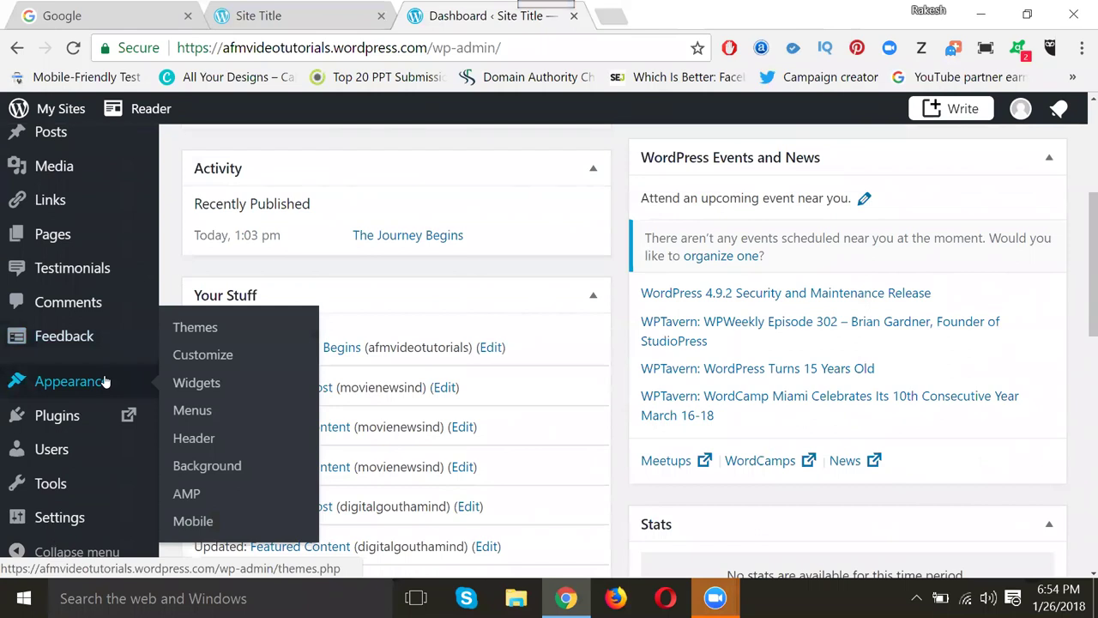
click(209, 329)
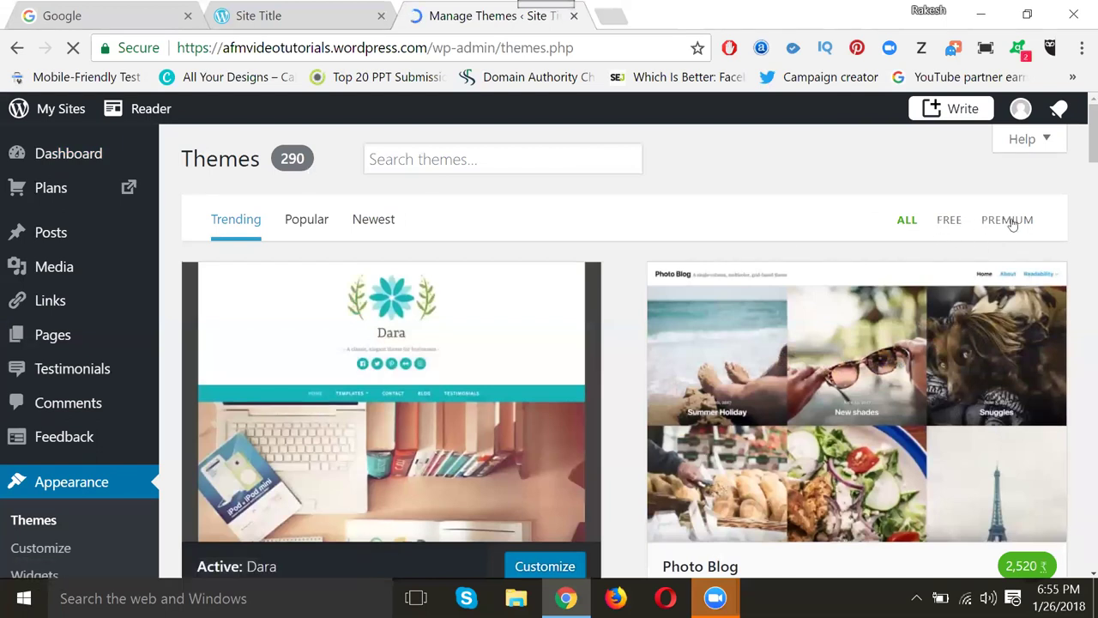
click(951, 225)
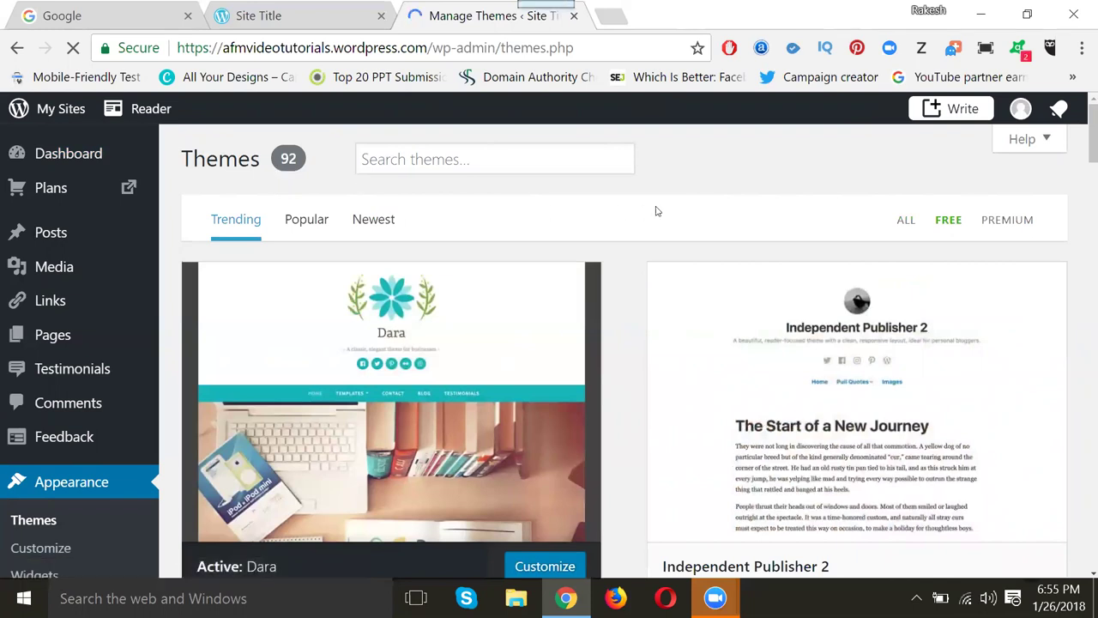
click(906, 222)
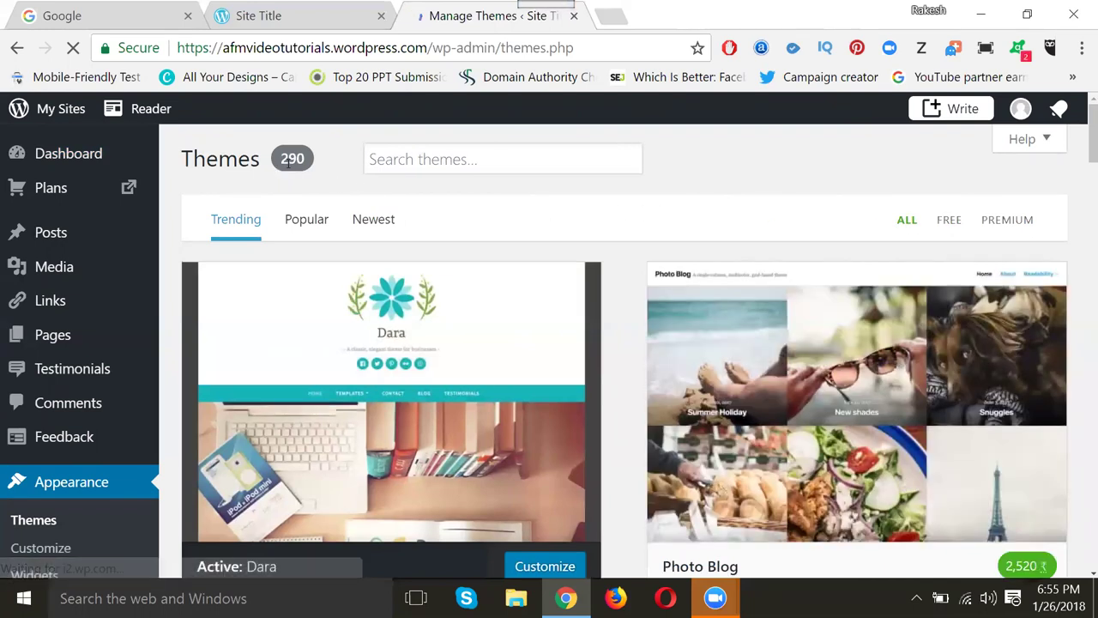
click(949, 222)
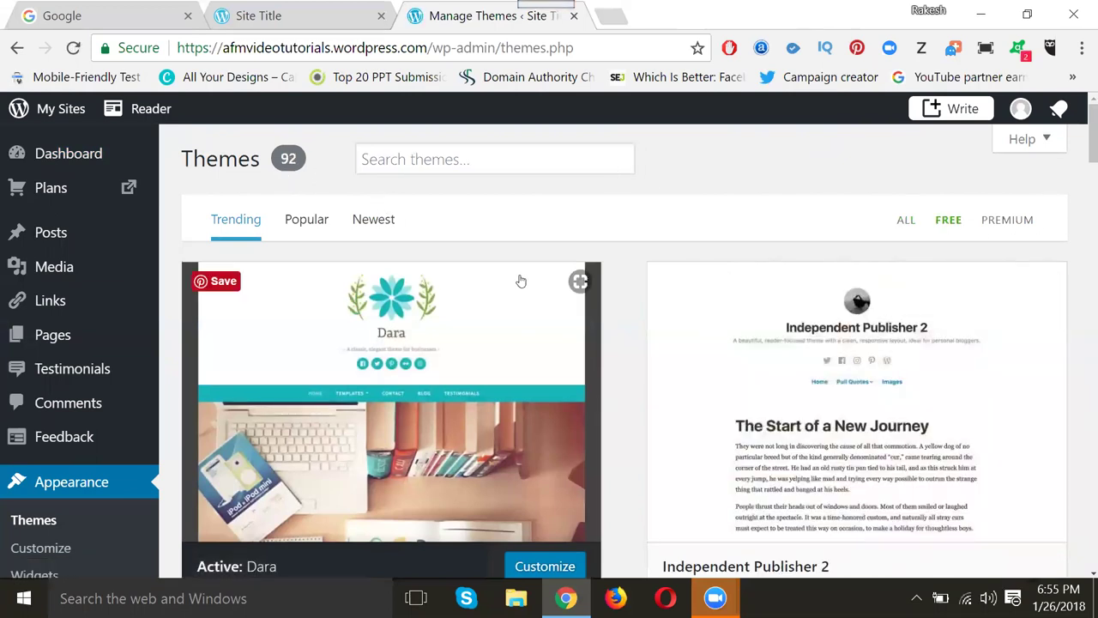
- Browse the free themes and compare their preview images and names
scroll(362, 400, down, 1)
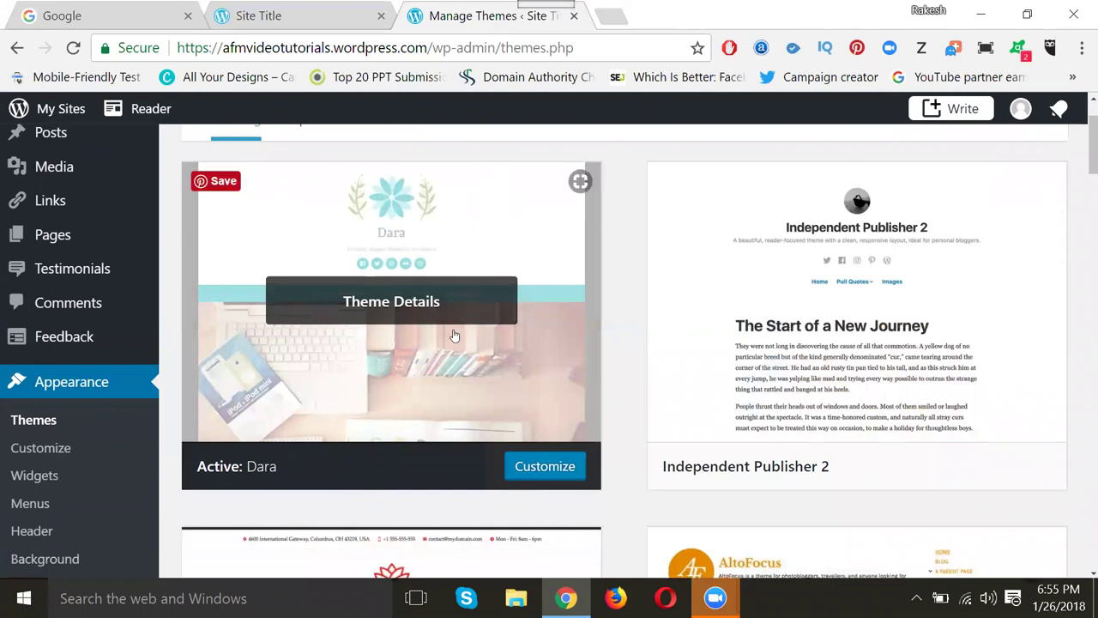
scroll(455, 336, down, 3)
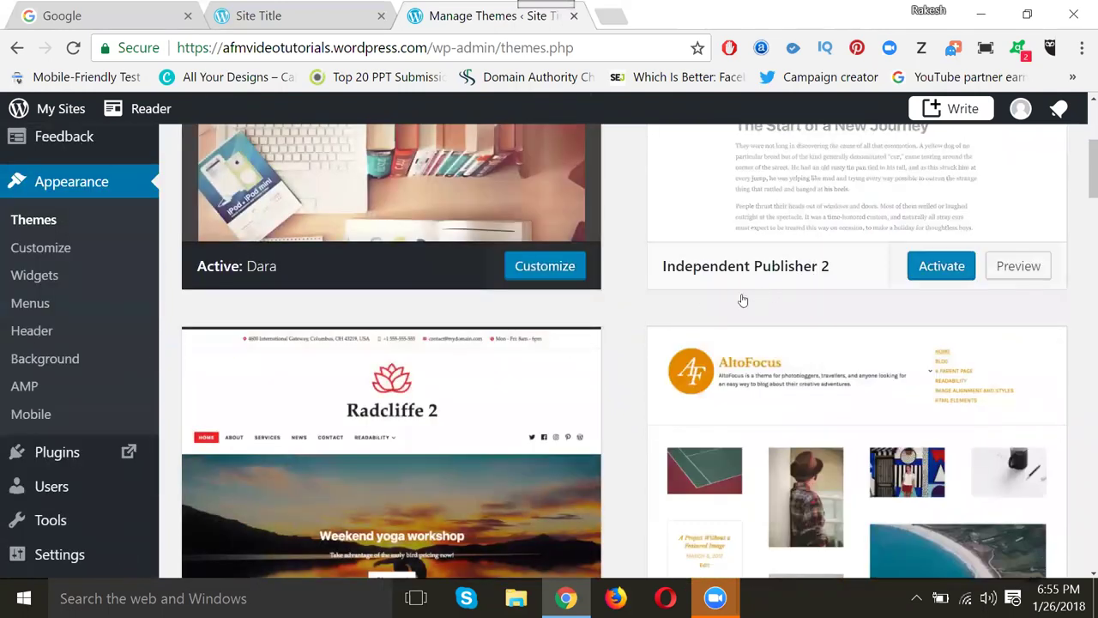
scroll(764, 296, down, 3)
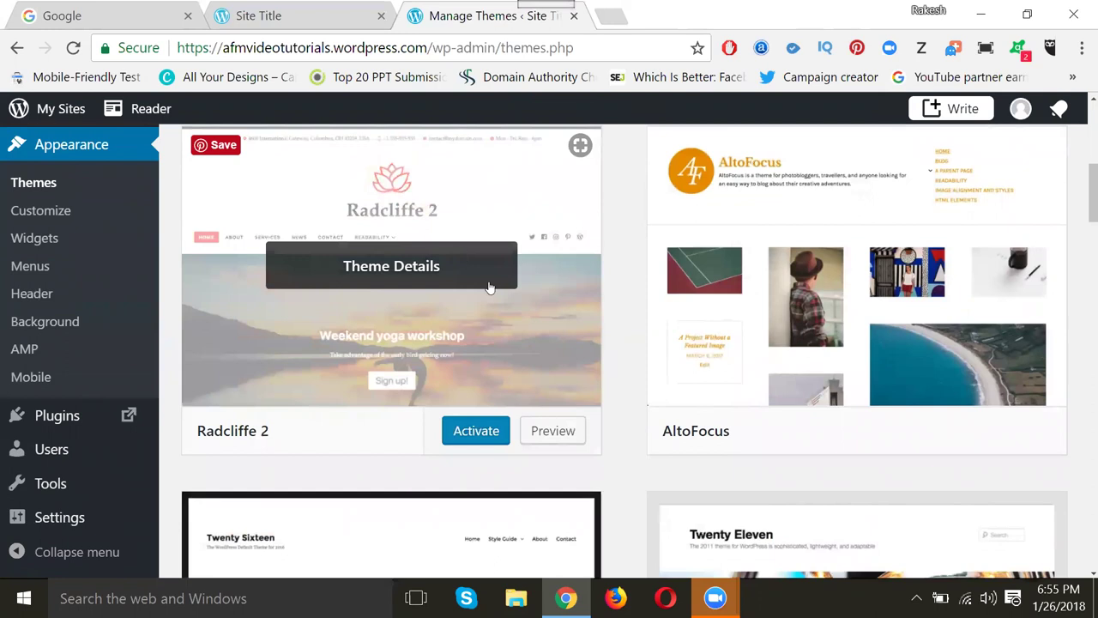
scroll(542, 312, down, 3)
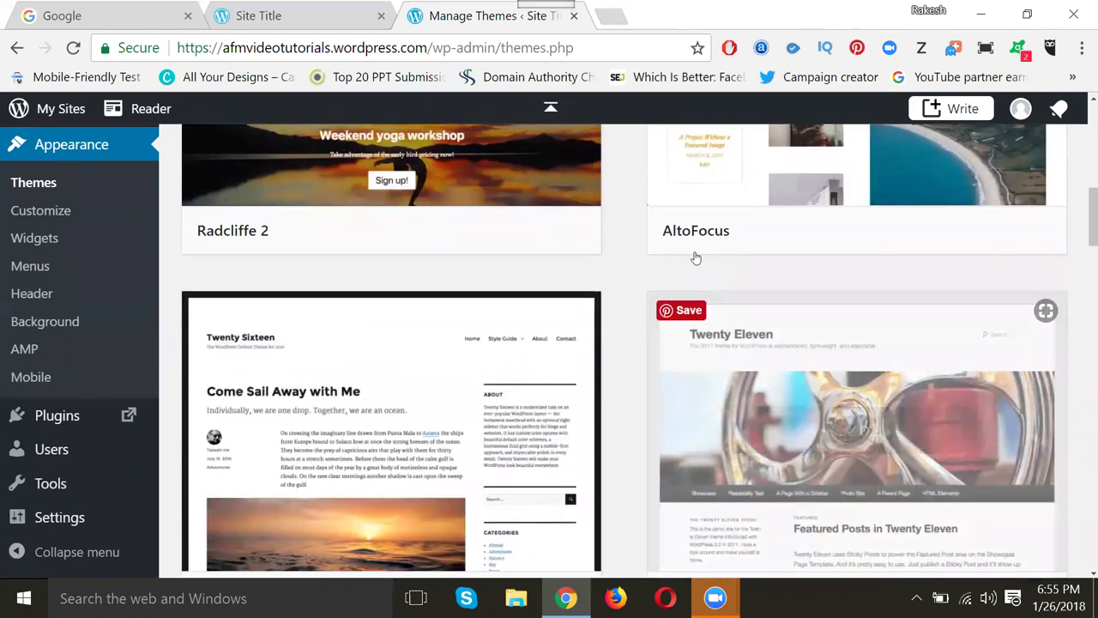
mouse_move(695, 253)
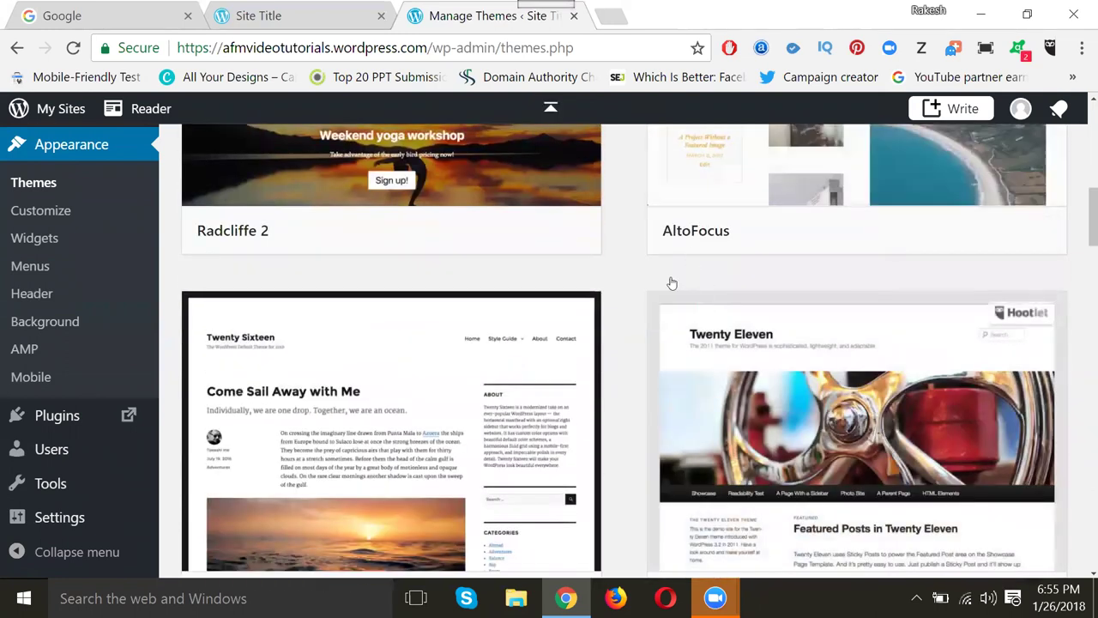
scroll(241, 386, down, 3)
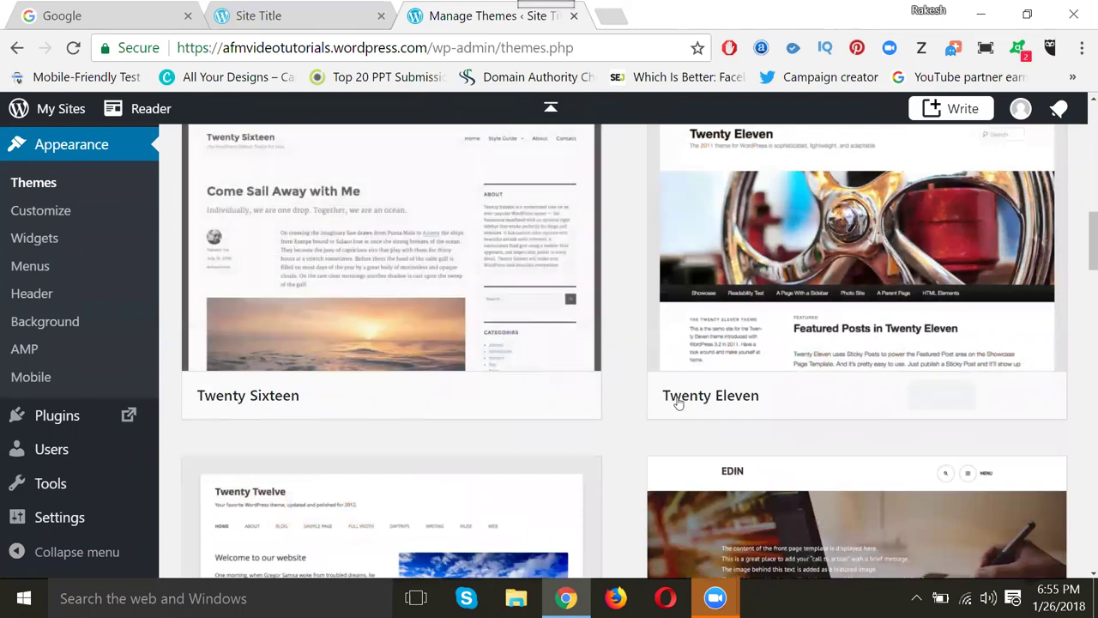
mouse_move(683, 403)
scroll(683, 404, down, 4)
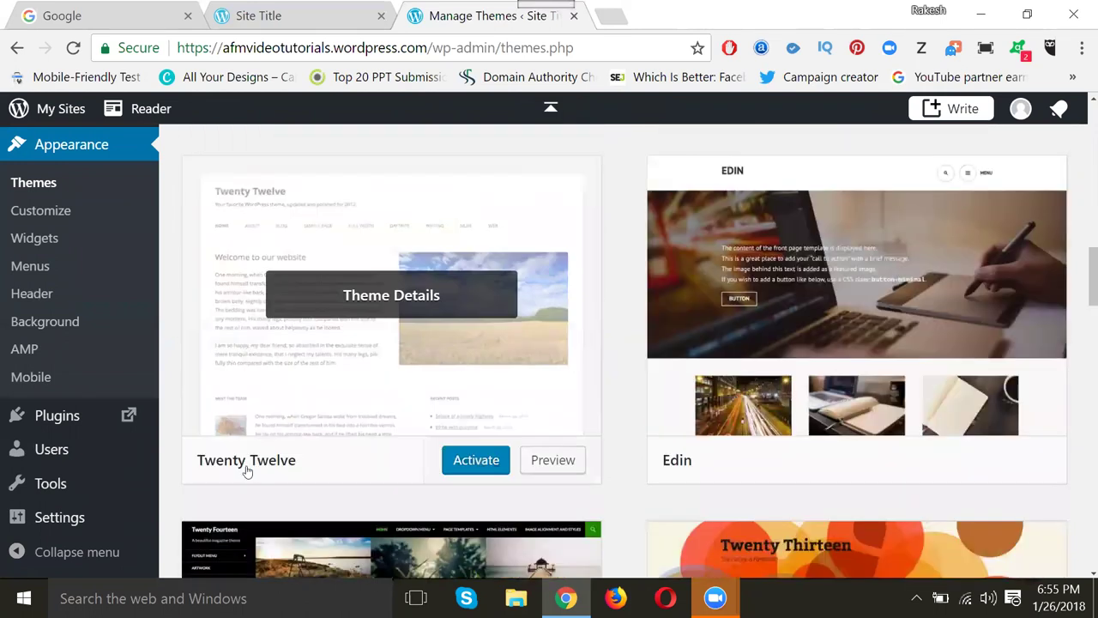
mouse_move(681, 483)
scroll(687, 459, down, 6)
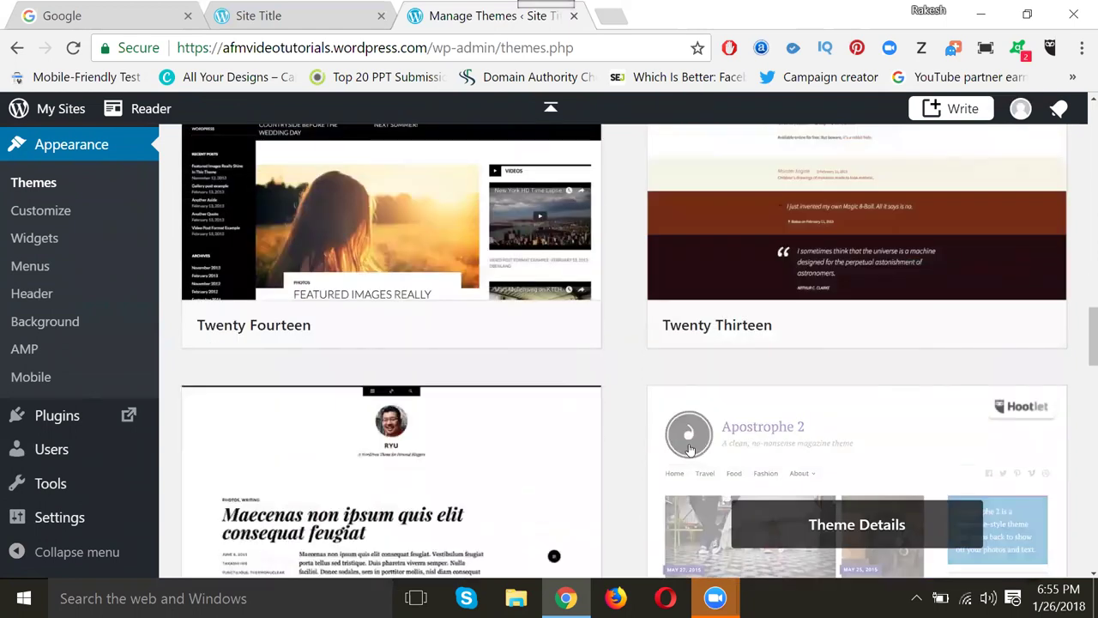
mouse_move(927, 323)
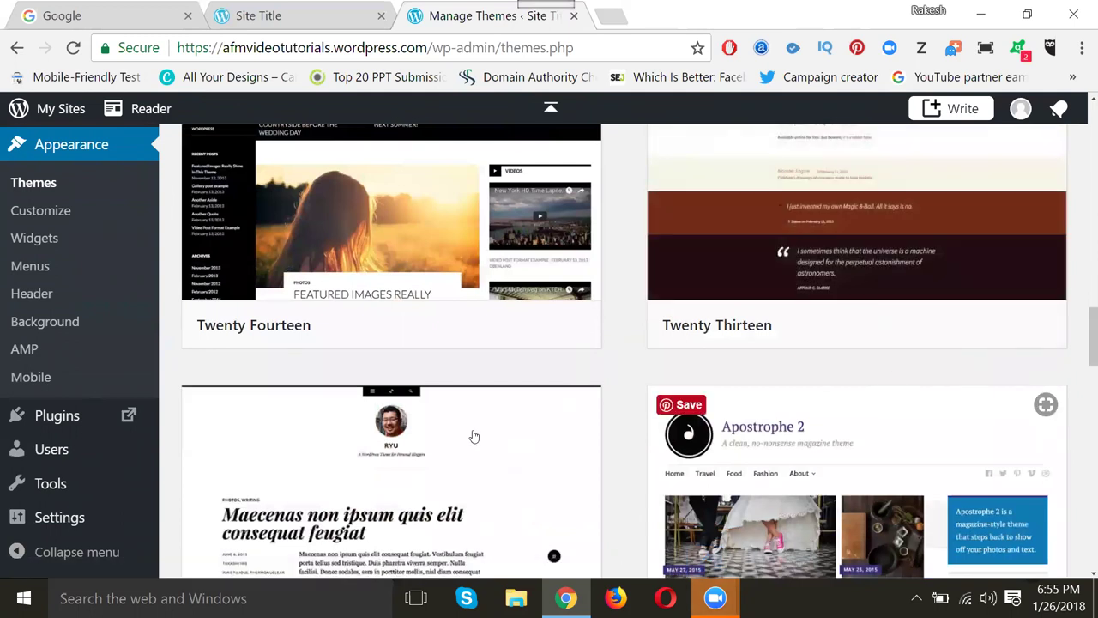
scroll(472, 435, up, 1)
scroll(472, 435, up, 15)
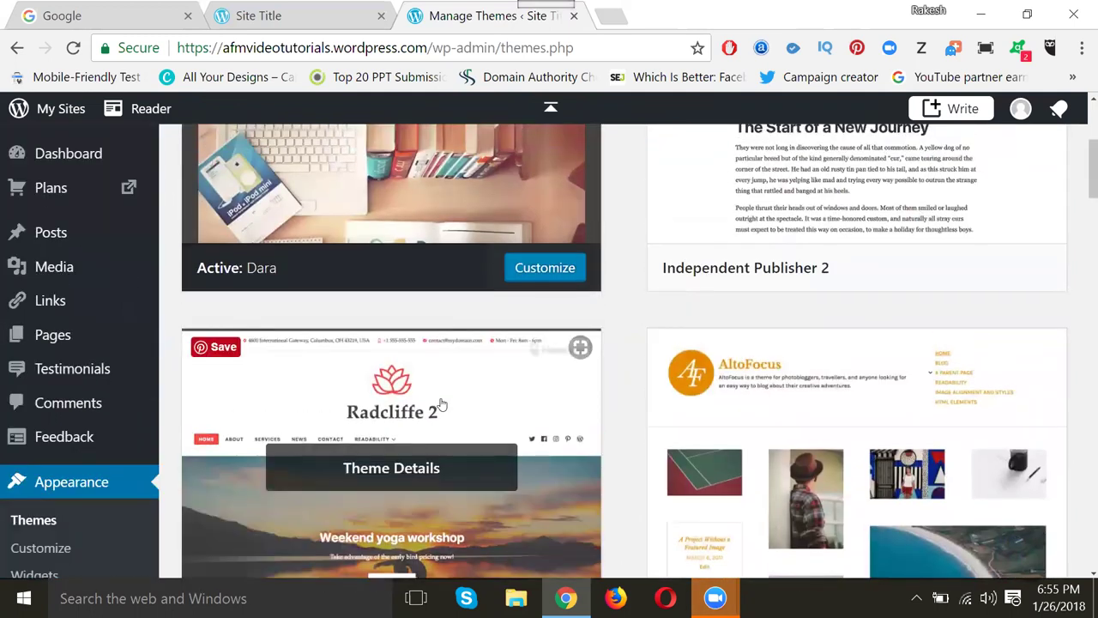
scroll(296, 391, down, 3)
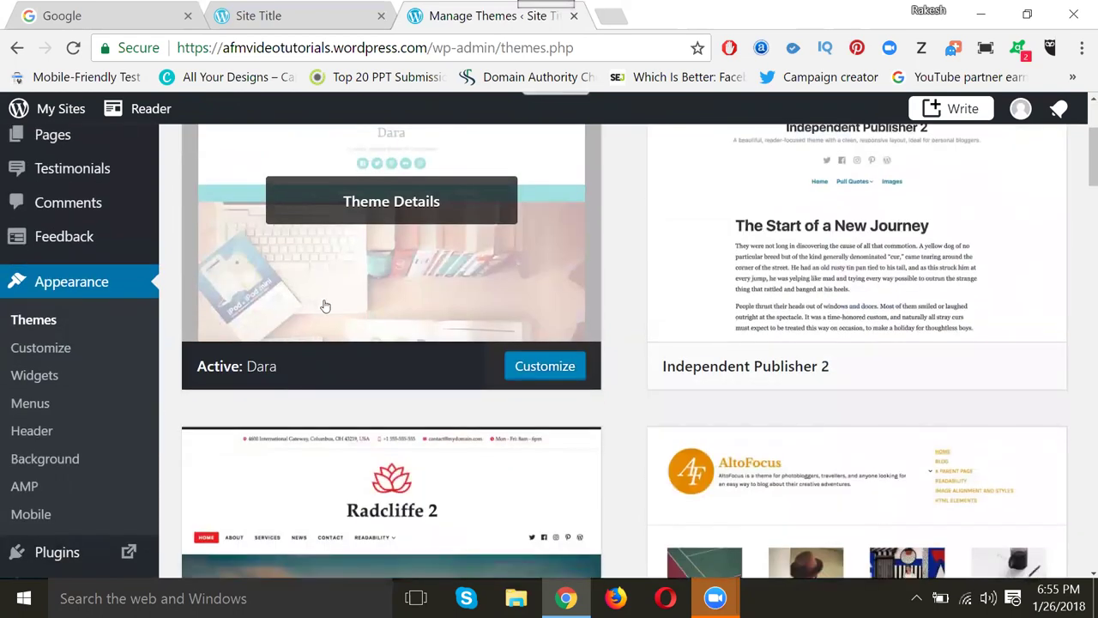
scroll(807, 292, down, 13)
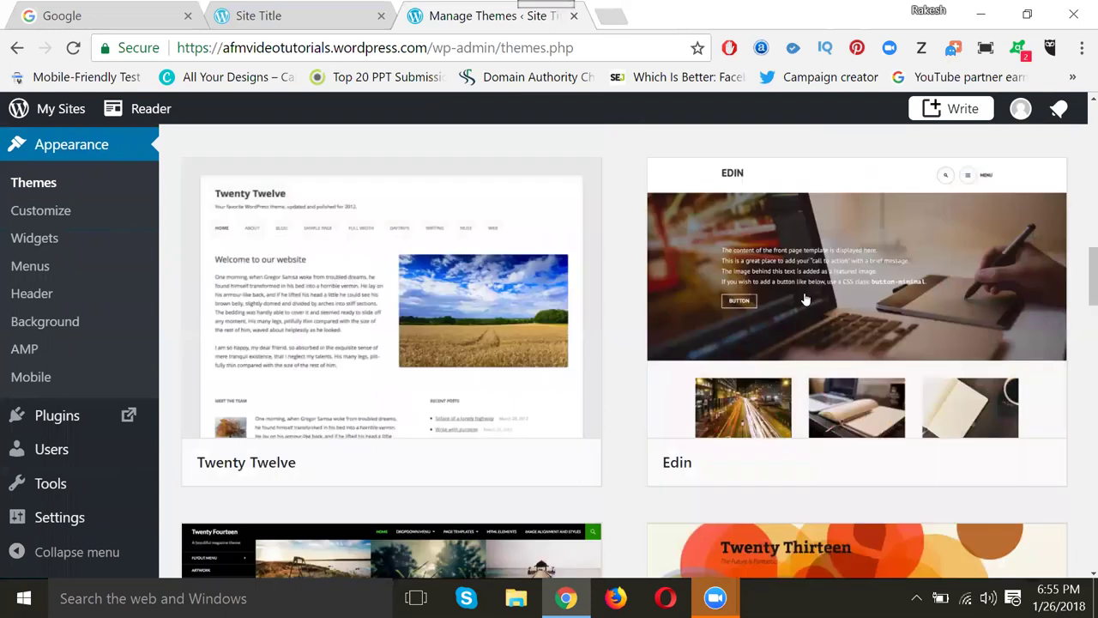
scroll(807, 299, down, 20)
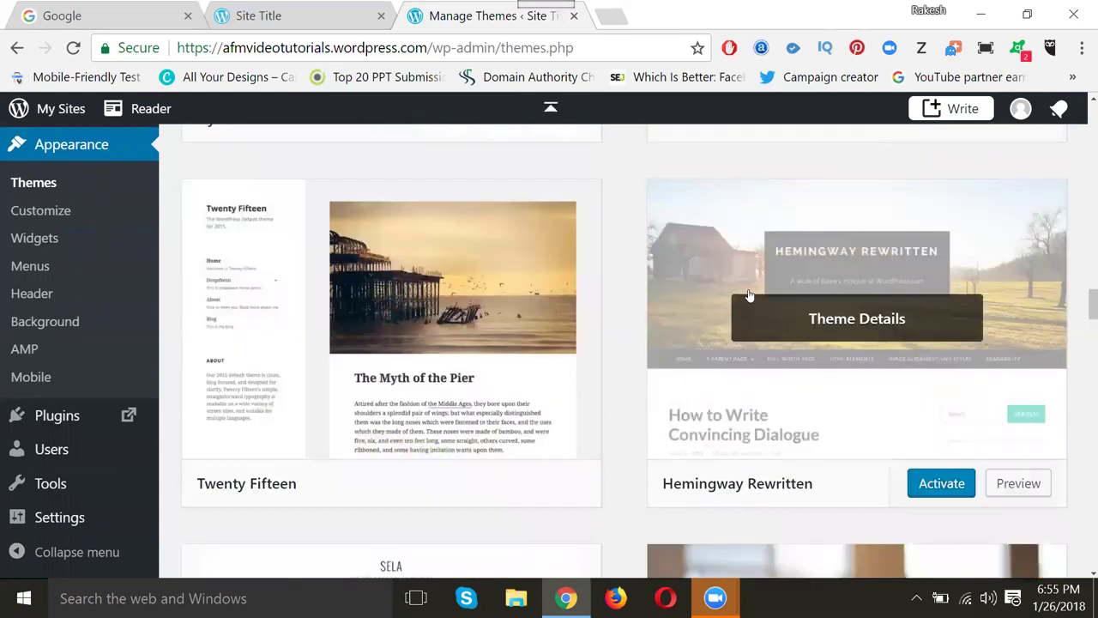
- Activate the free Sela theme for the site and dismiss its welcome message
scroll(749, 295, down, 5)
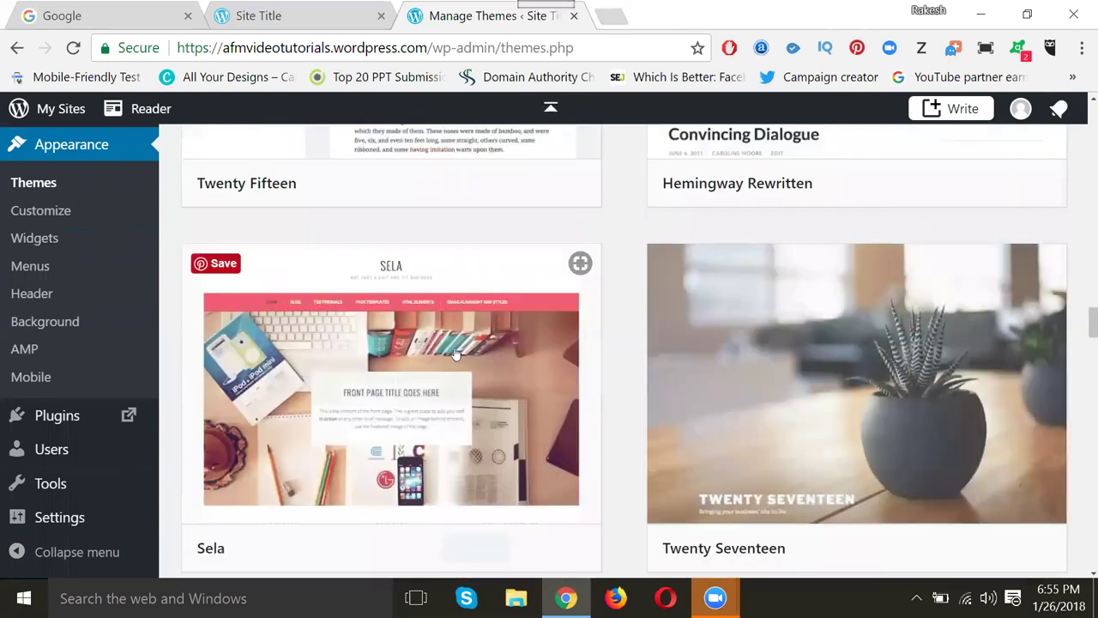
scroll(459, 354, down, 1)
scroll(455, 339, up, 1)
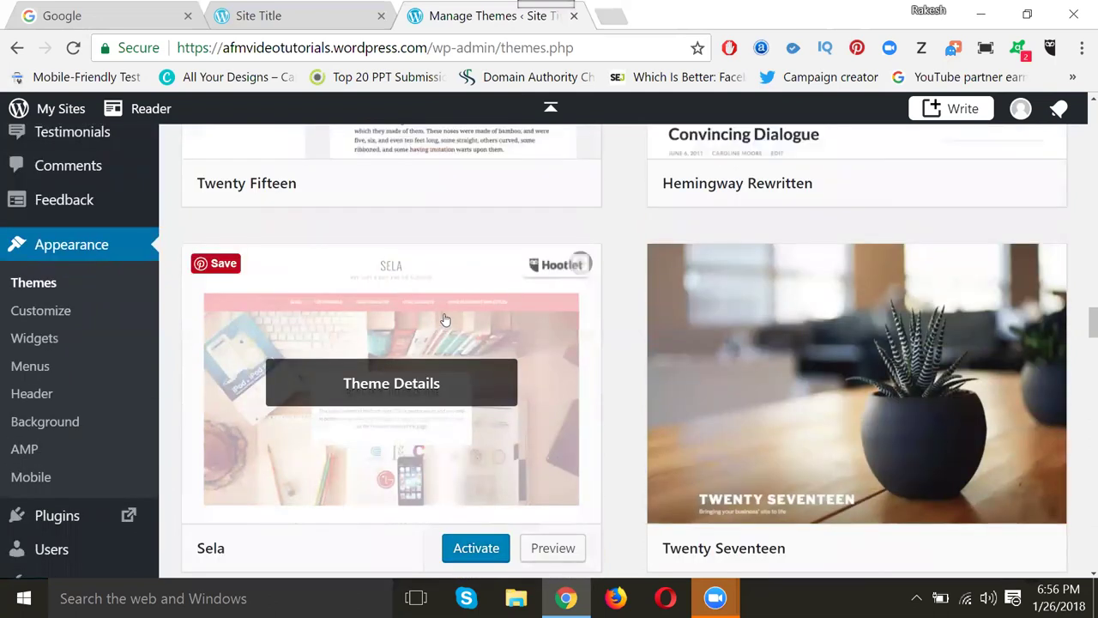
scroll(429, 327, down, 1)
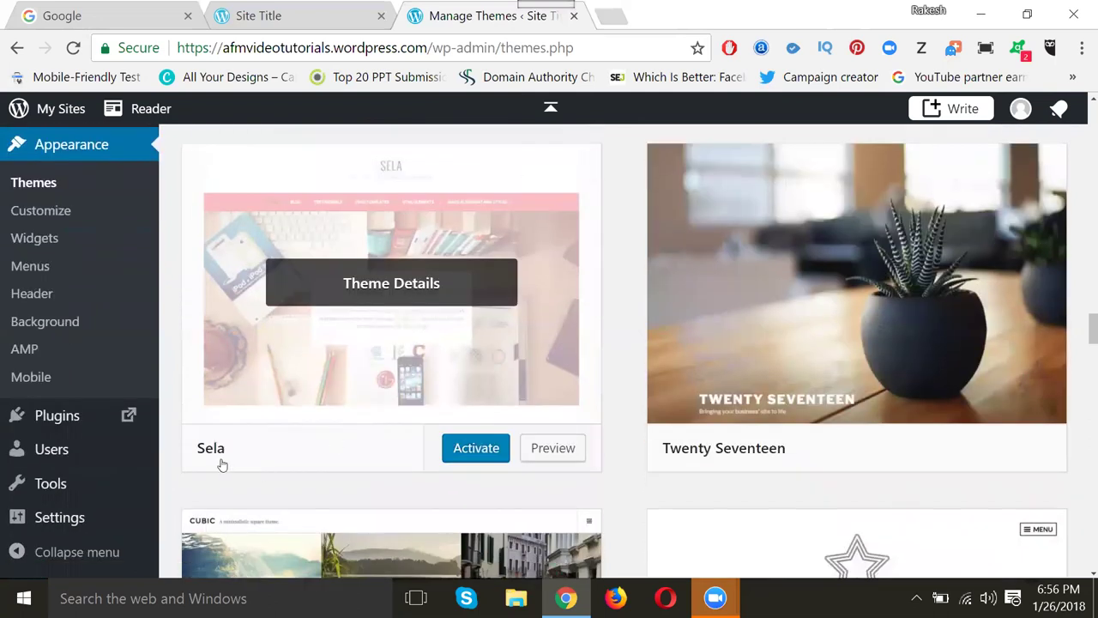
click(470, 448)
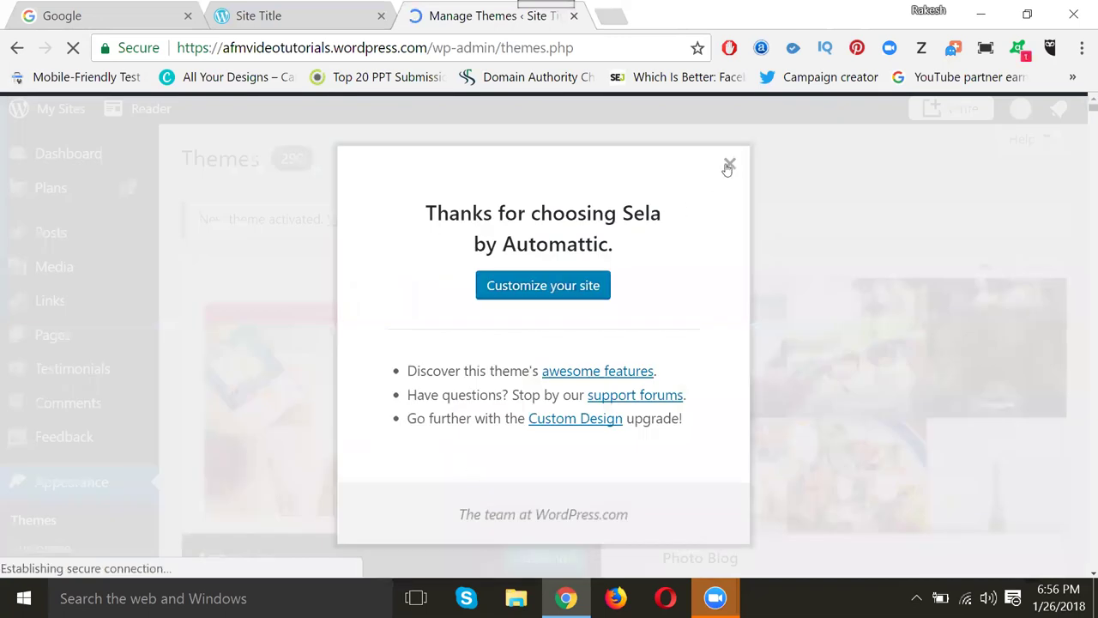
click(728, 166)
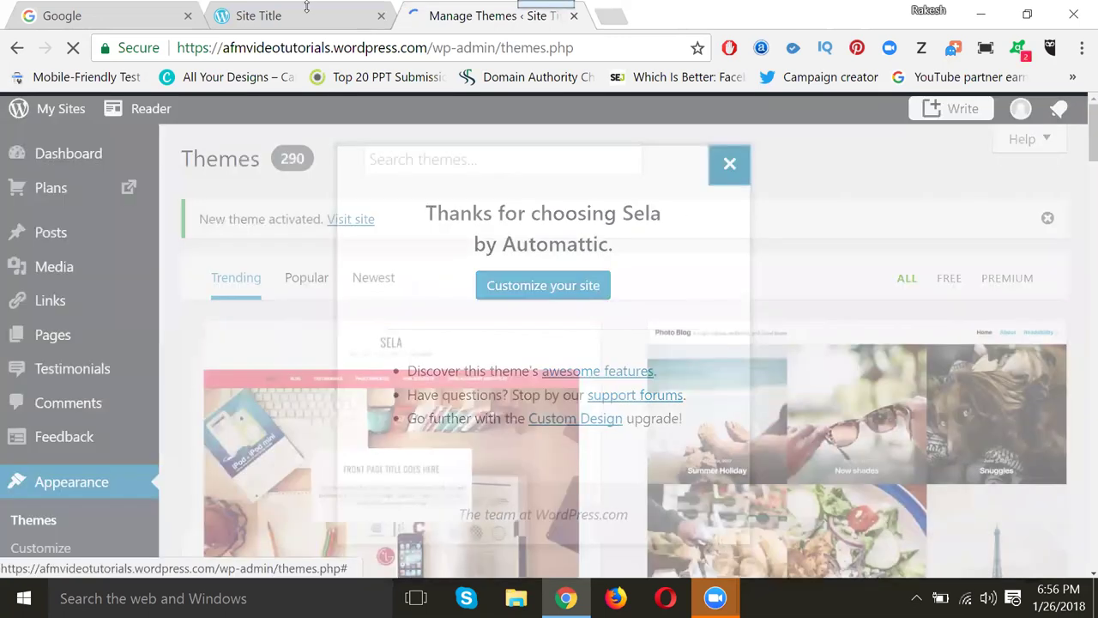
- Reload the live site and examine its home page with the Sela theme
click(306, 16)
scroll(556, 239, up, 4)
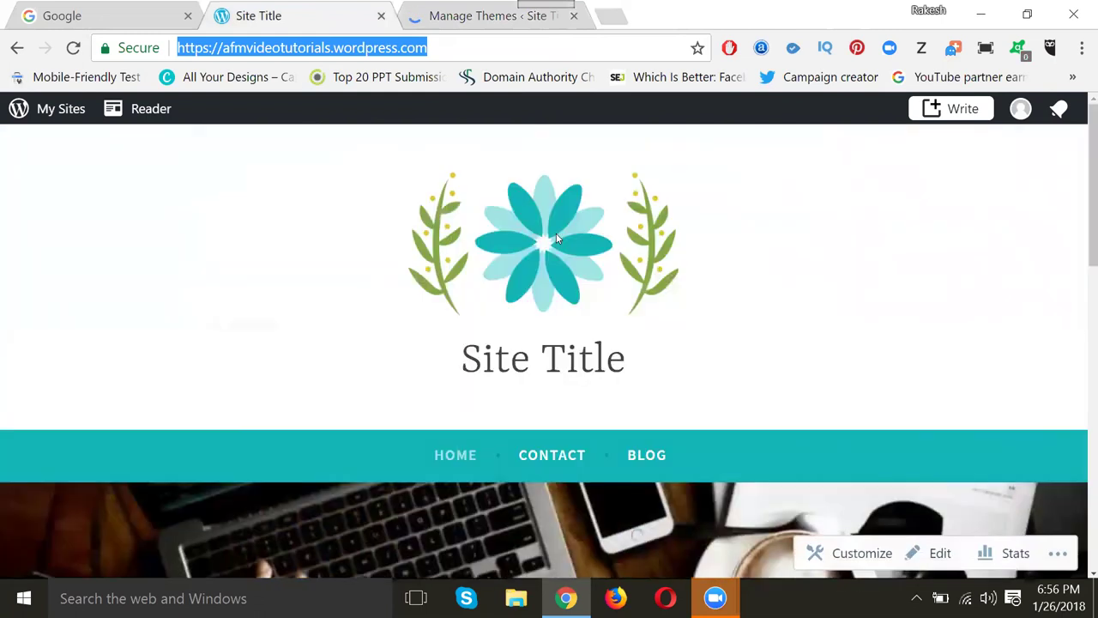
click(74, 48)
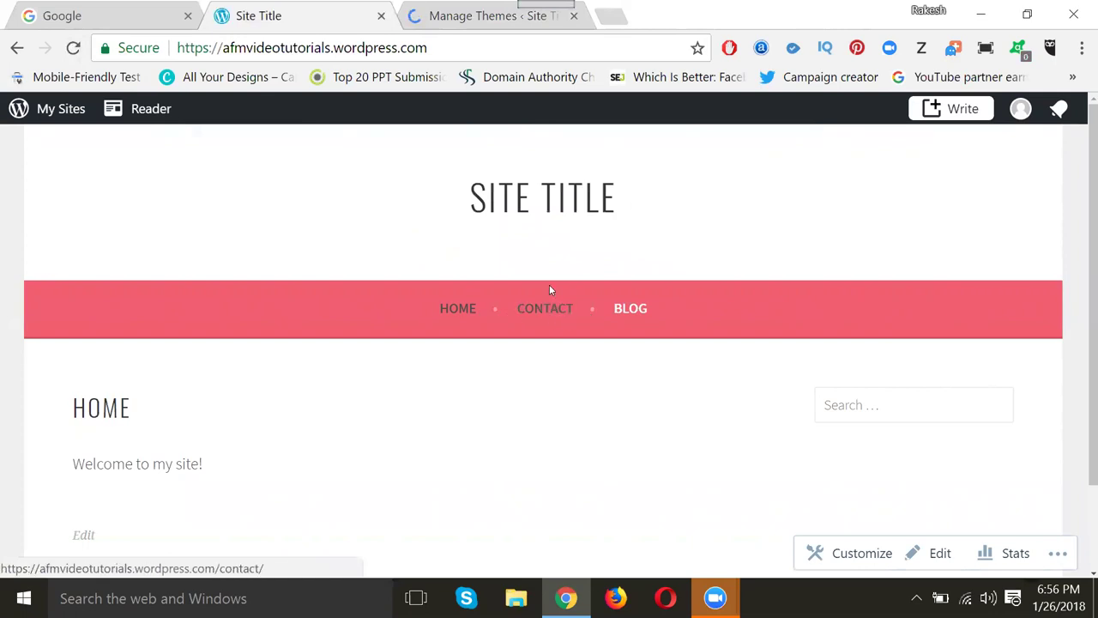
scroll(551, 290, down, 1)
scroll(547, 287, up, 1)
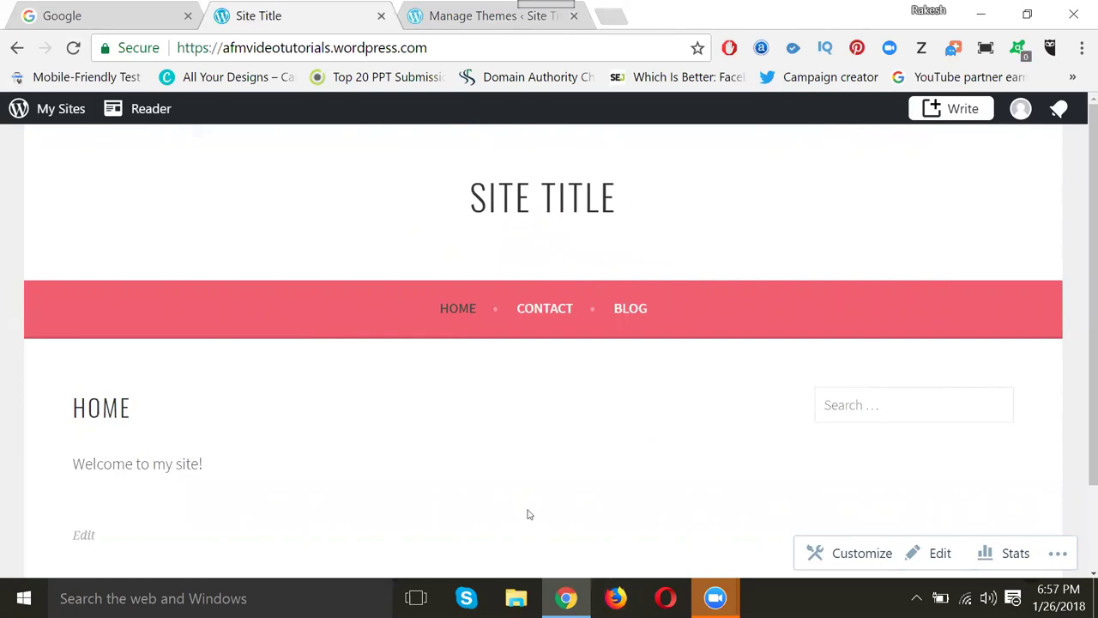
- Return to the site's admin area and open the Customizer for the active Sela theme
click(472, 22)
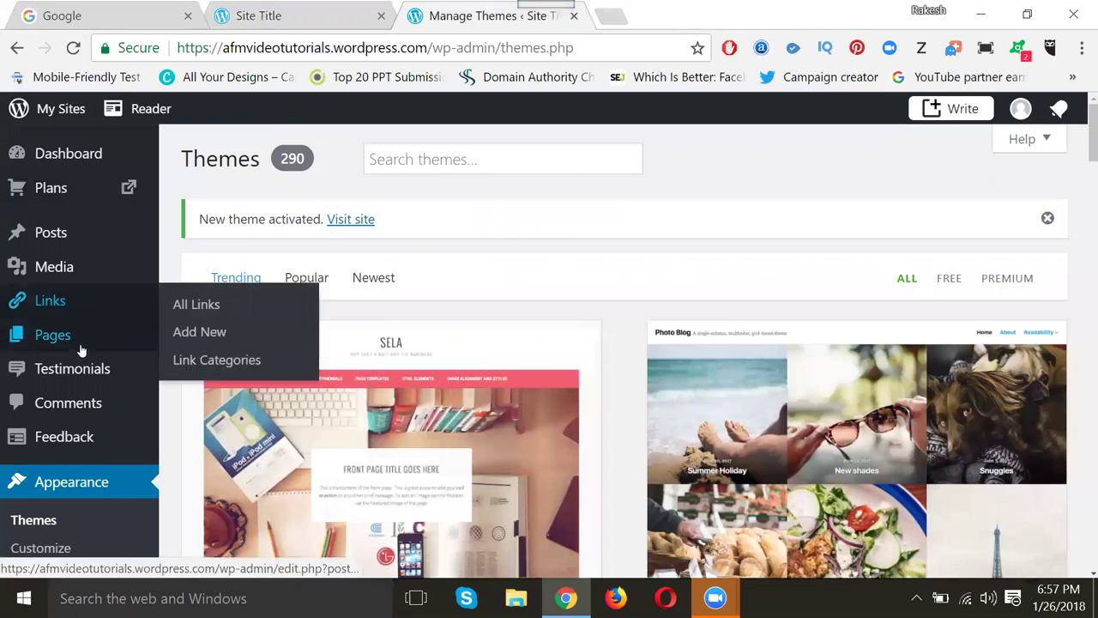
scroll(81, 350, down, 3)
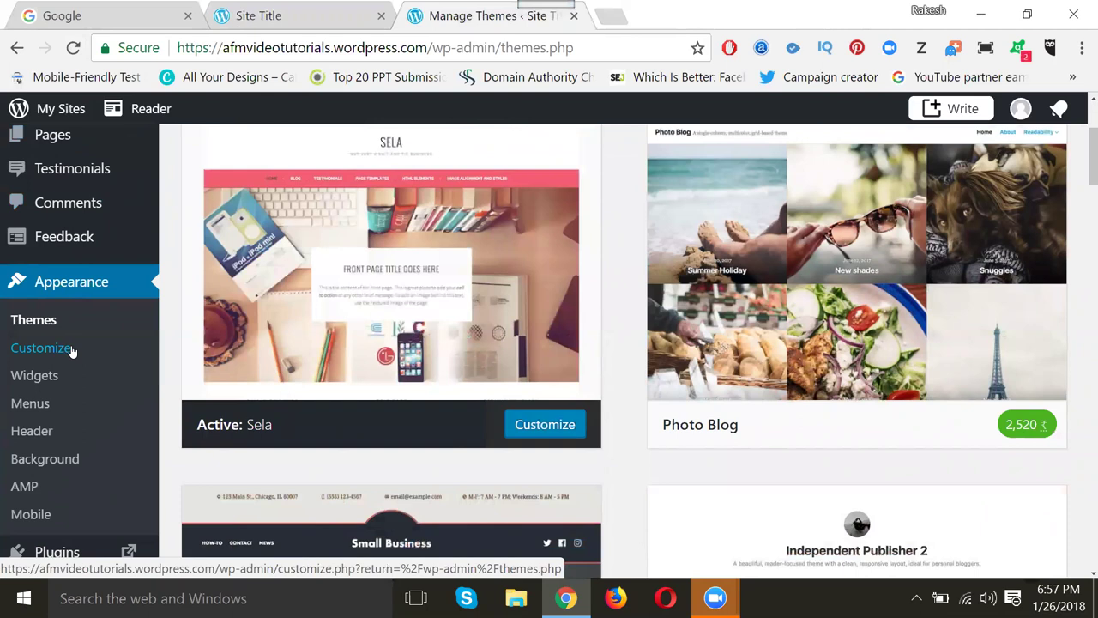
click(26, 351)
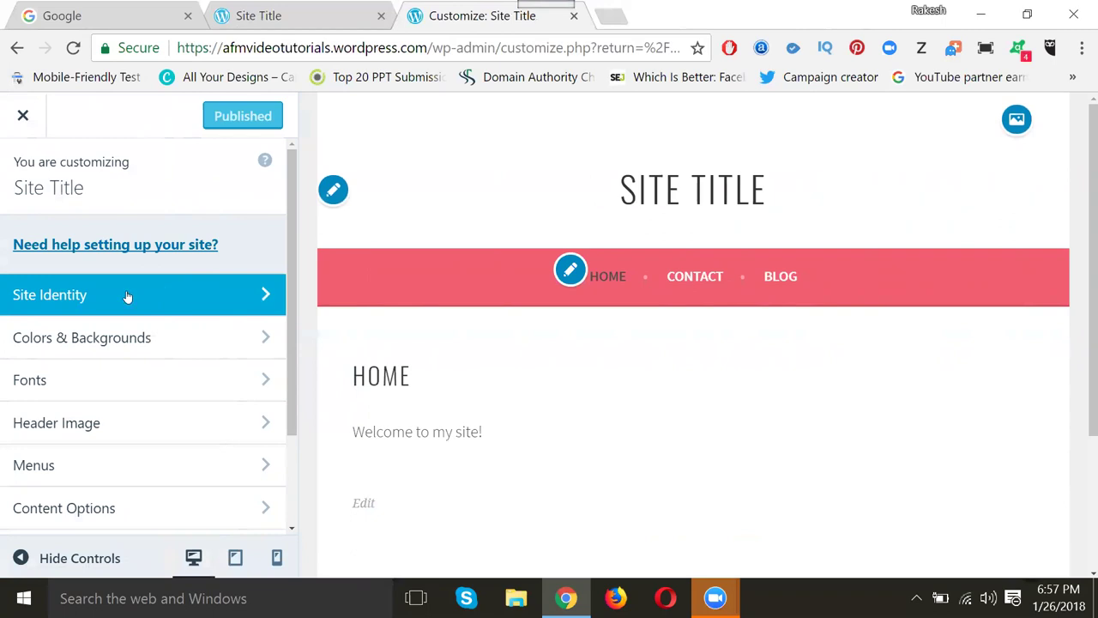
- In the Site Identity settings, upload the image af from the Projects > images folder on drive E: for the site icon
click(59, 302)
scroll(59, 302, down, 5)
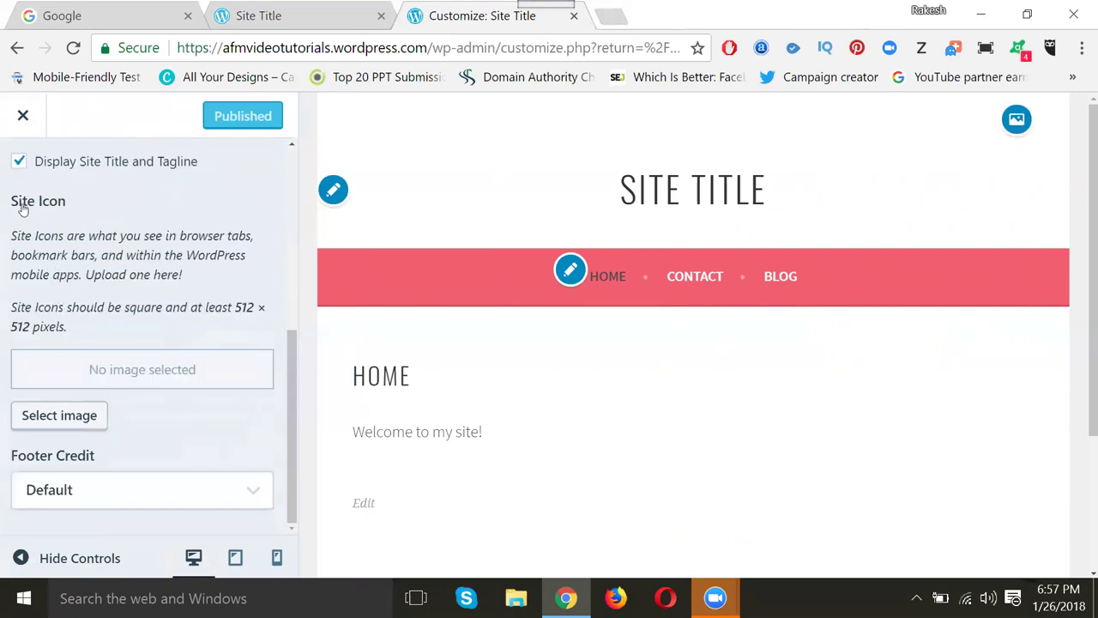
click(83, 420)
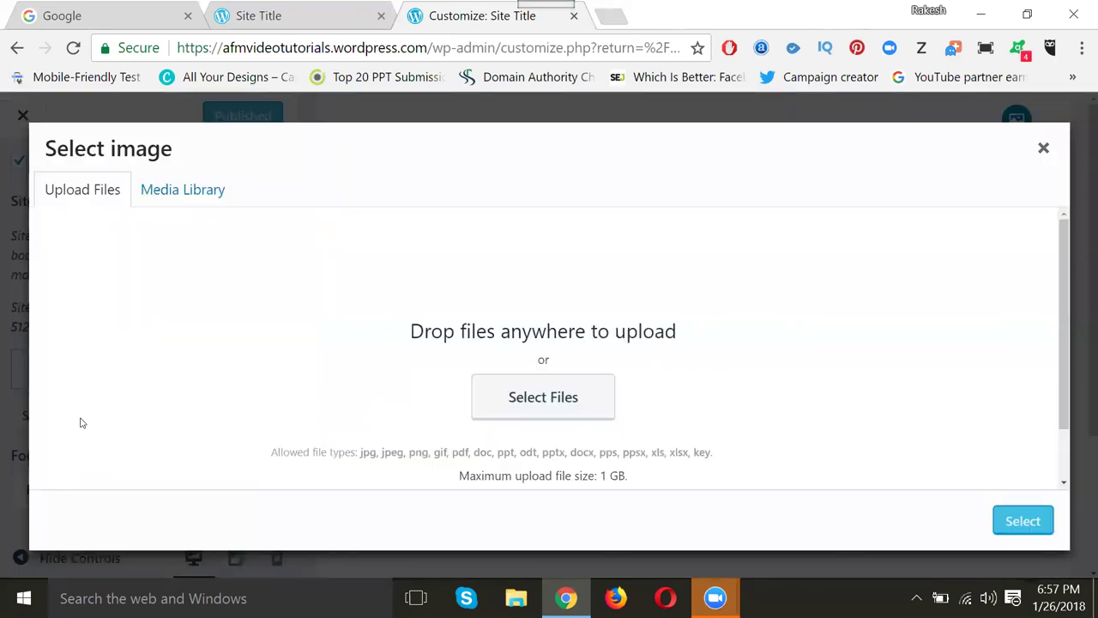
click(529, 397)
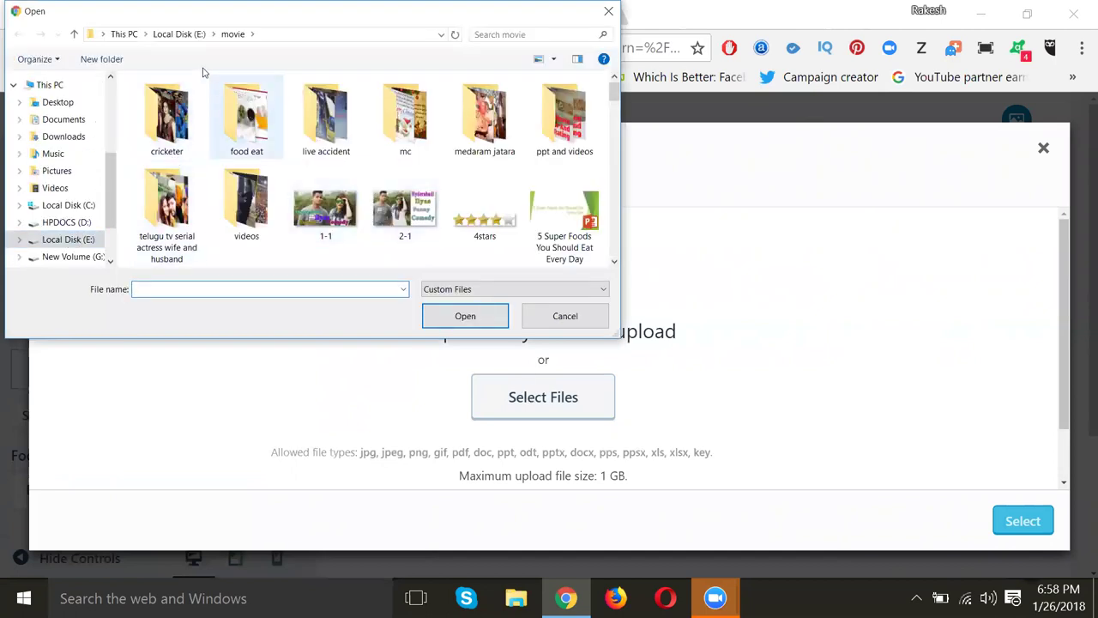
click(176, 39)
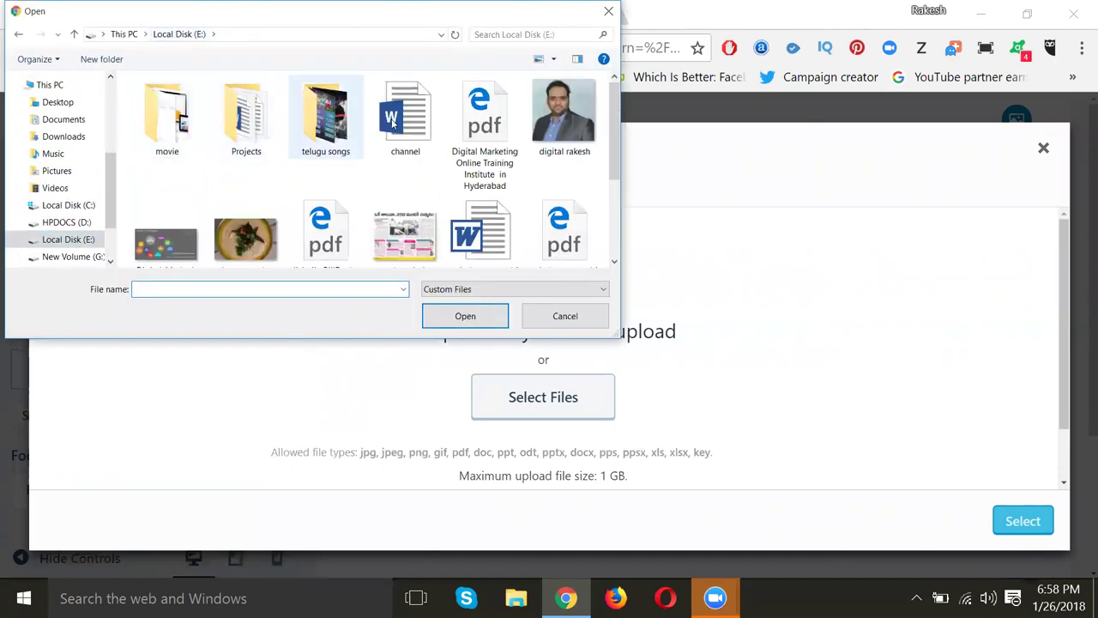
double_click(240, 137)
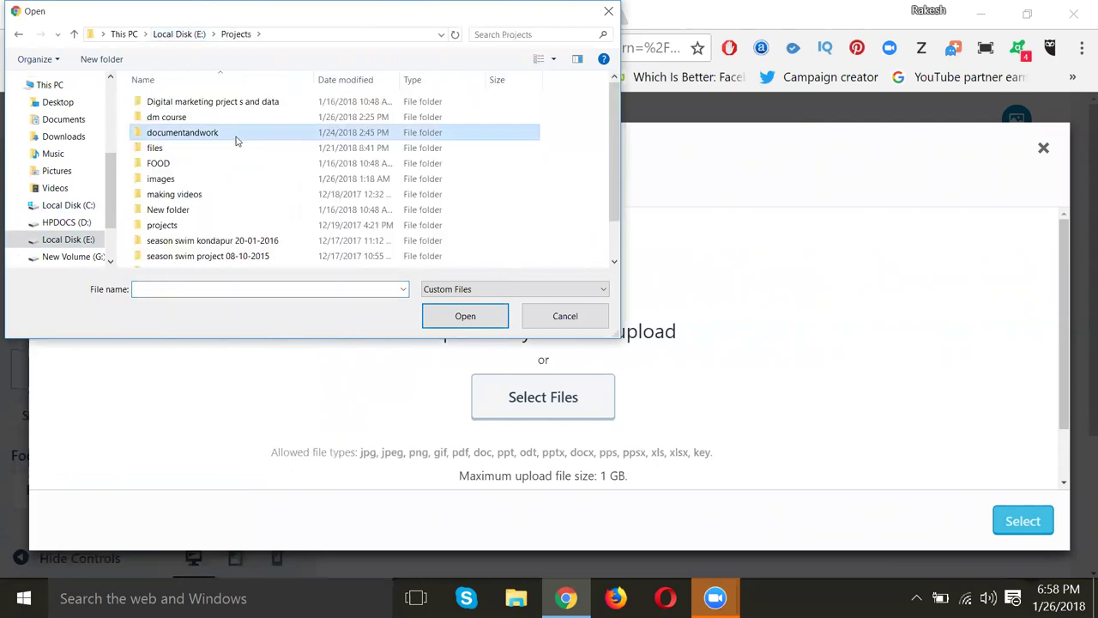
click(173, 179)
double_click(173, 179)
scroll(229, 181, down, 2)
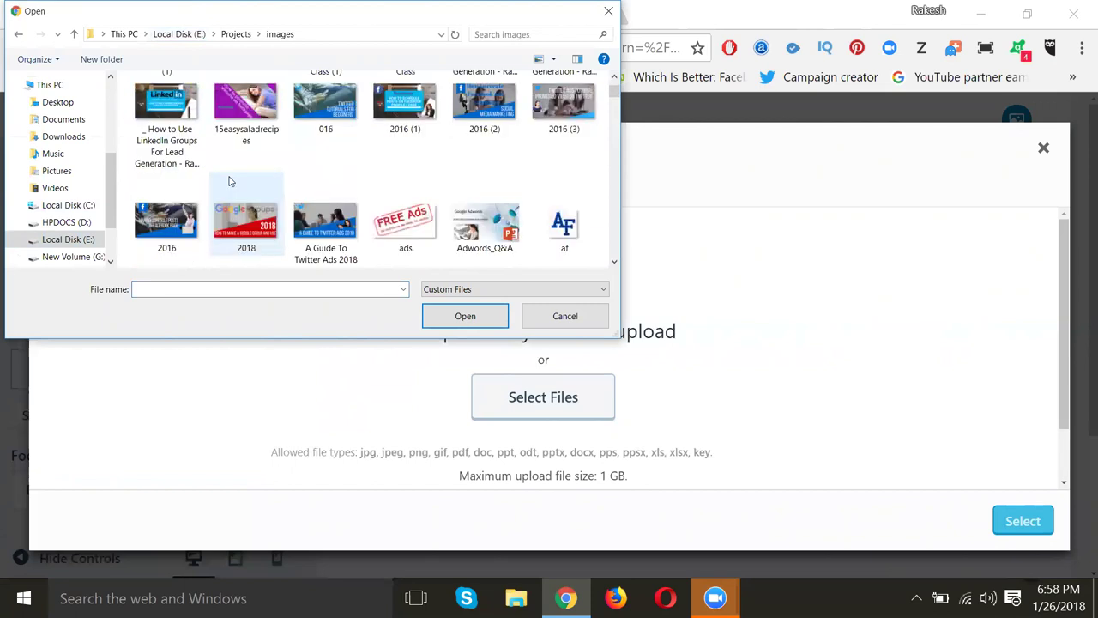
scroll(229, 181, down, 2)
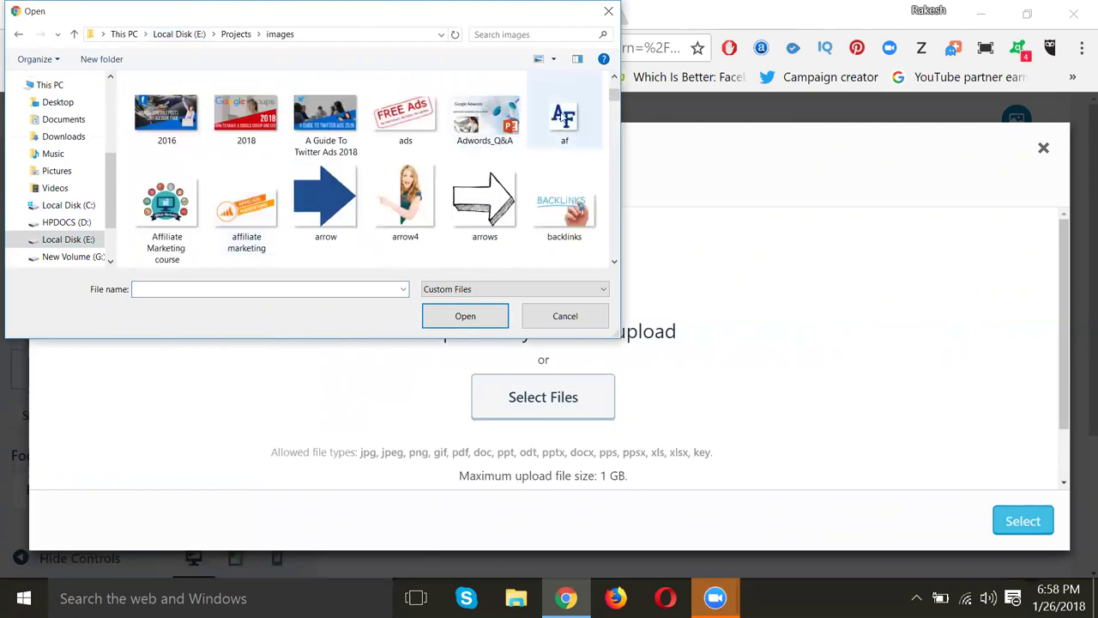
click(562, 118)
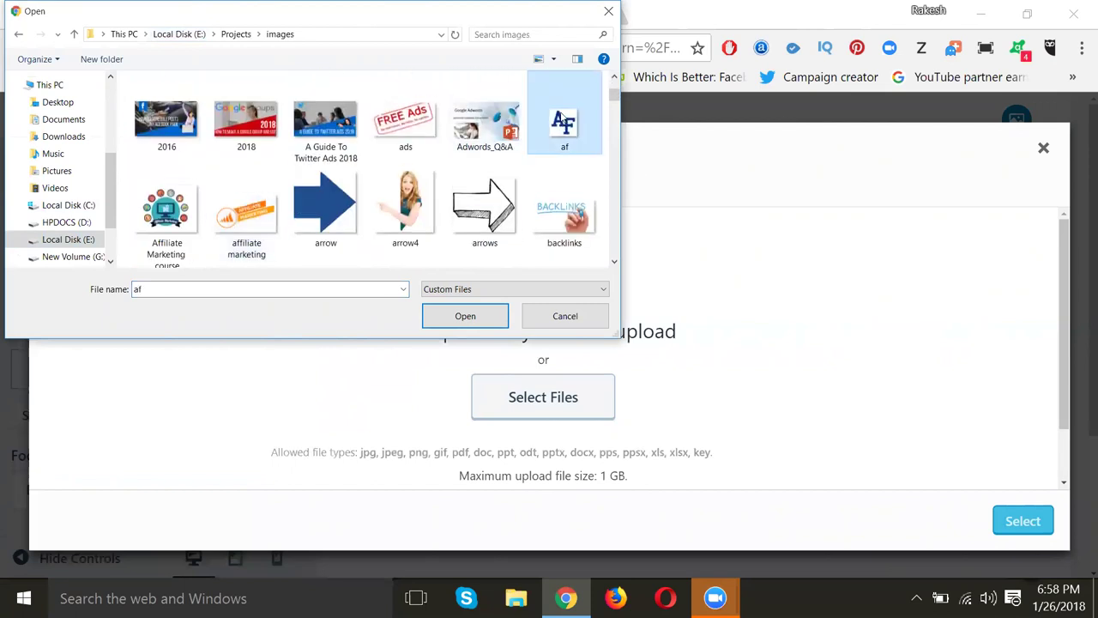
double_click(563, 120)
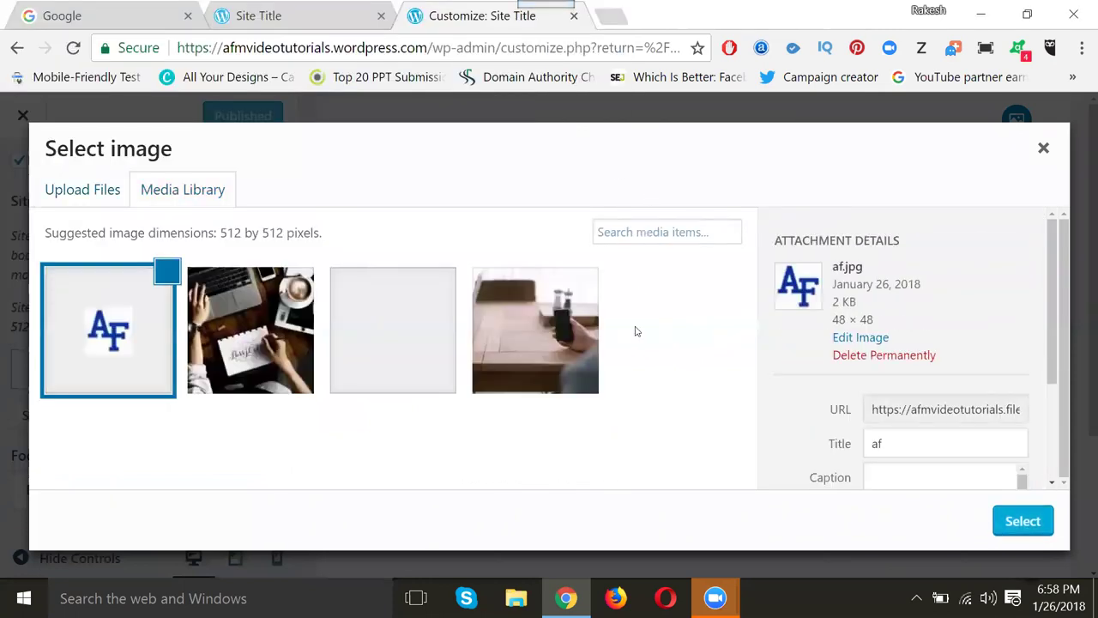
- Use af.jpg as the site icon without cropping it and publish the change
scroll(915, 308, down, 2)
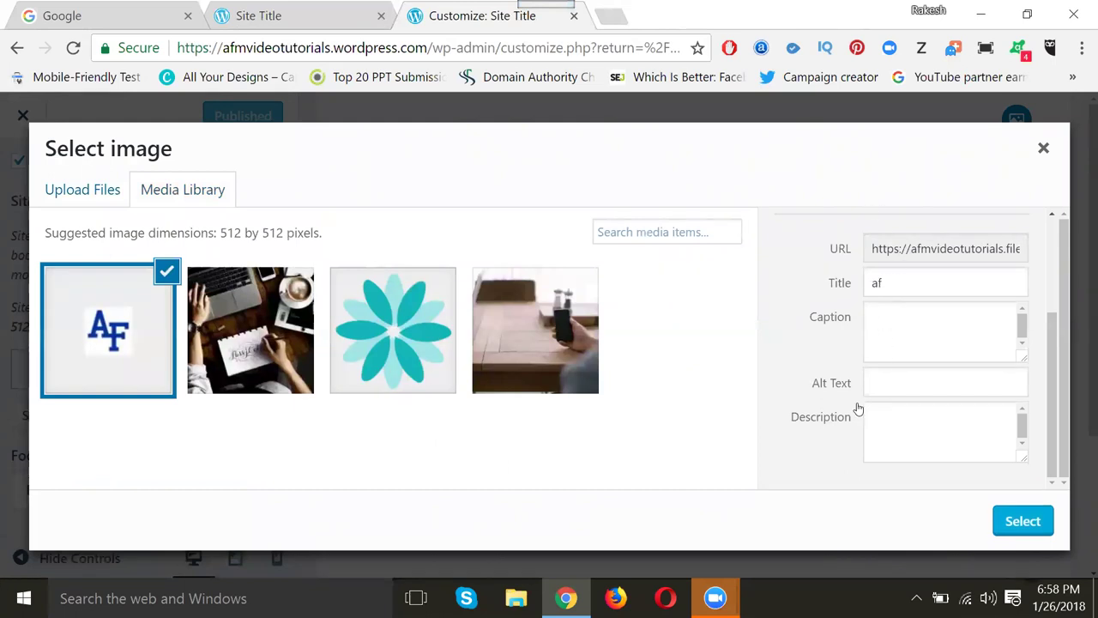
click(1042, 523)
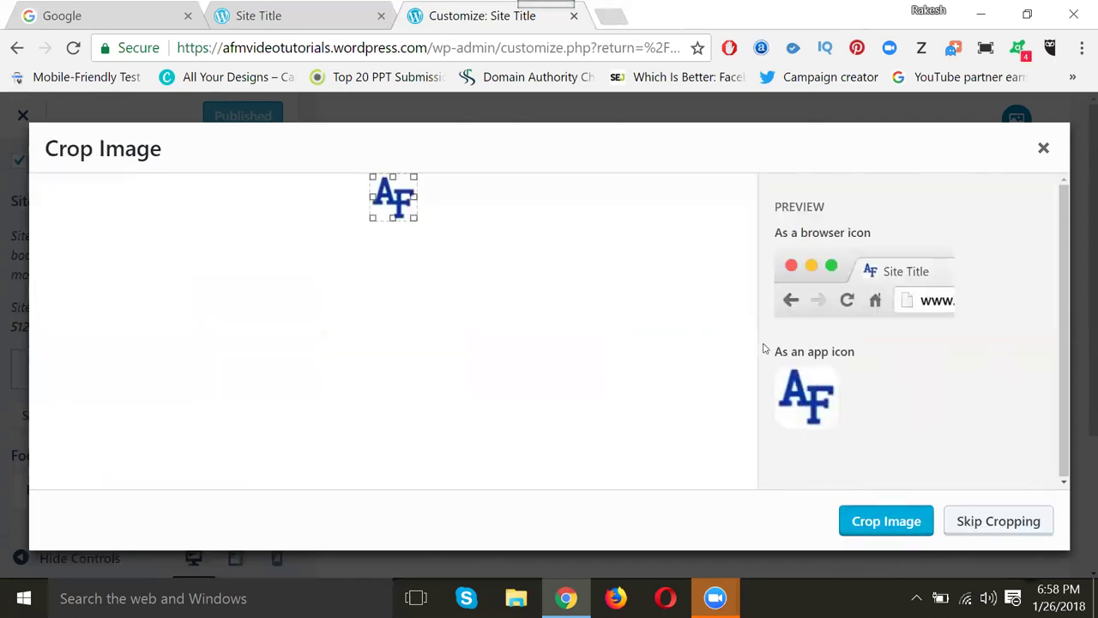
click(954, 521)
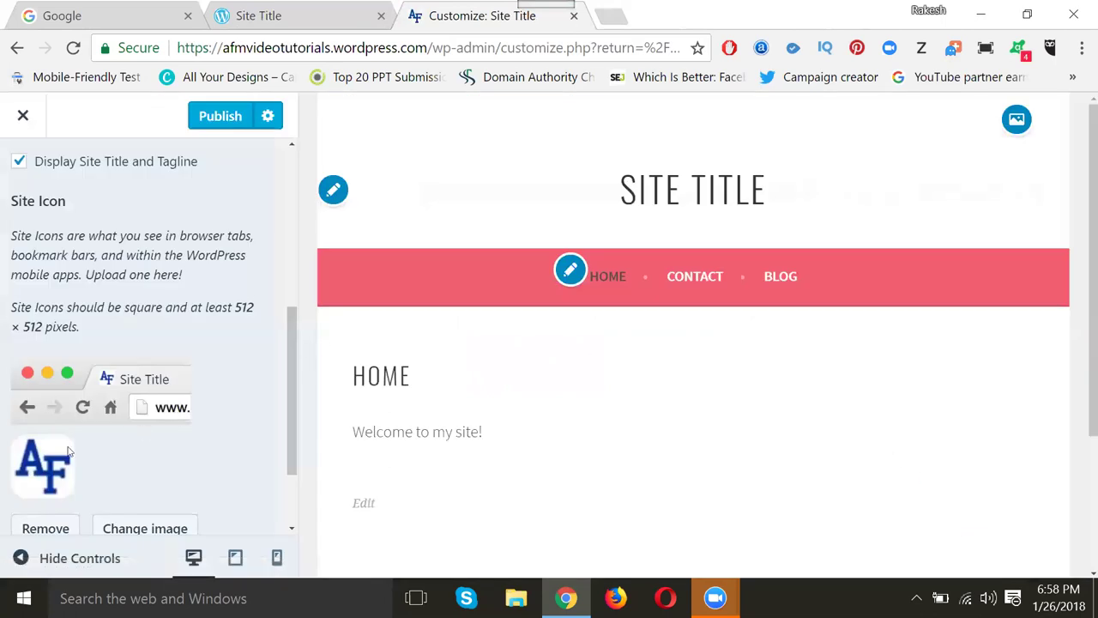
click(219, 117)
- Reload the live site to check its browser tab icon and return to the Customizer
click(287, 17)
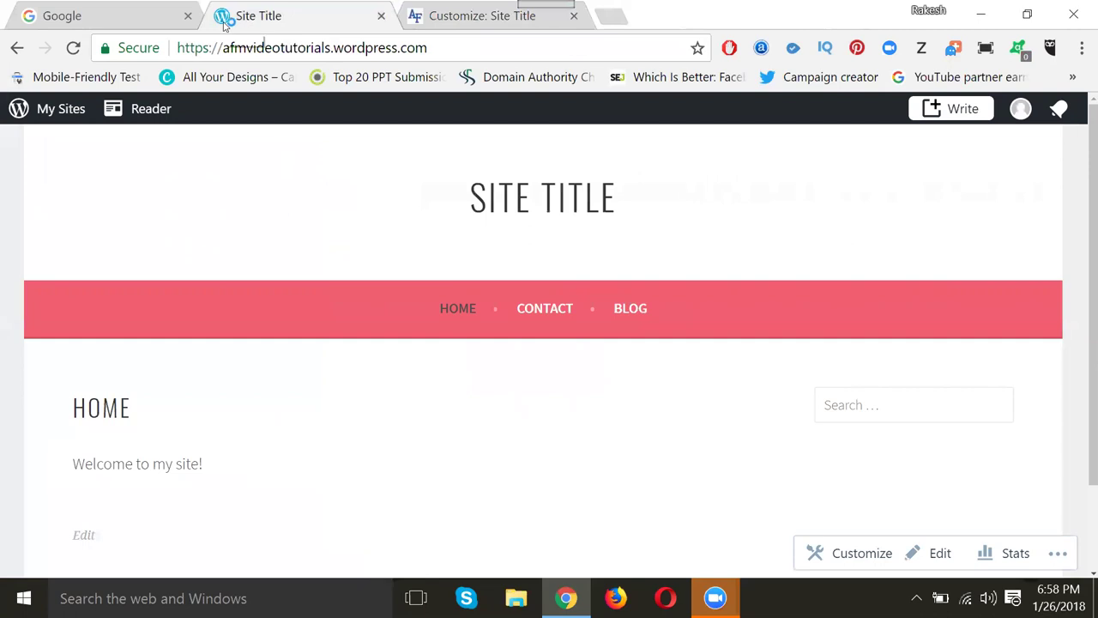
click(74, 49)
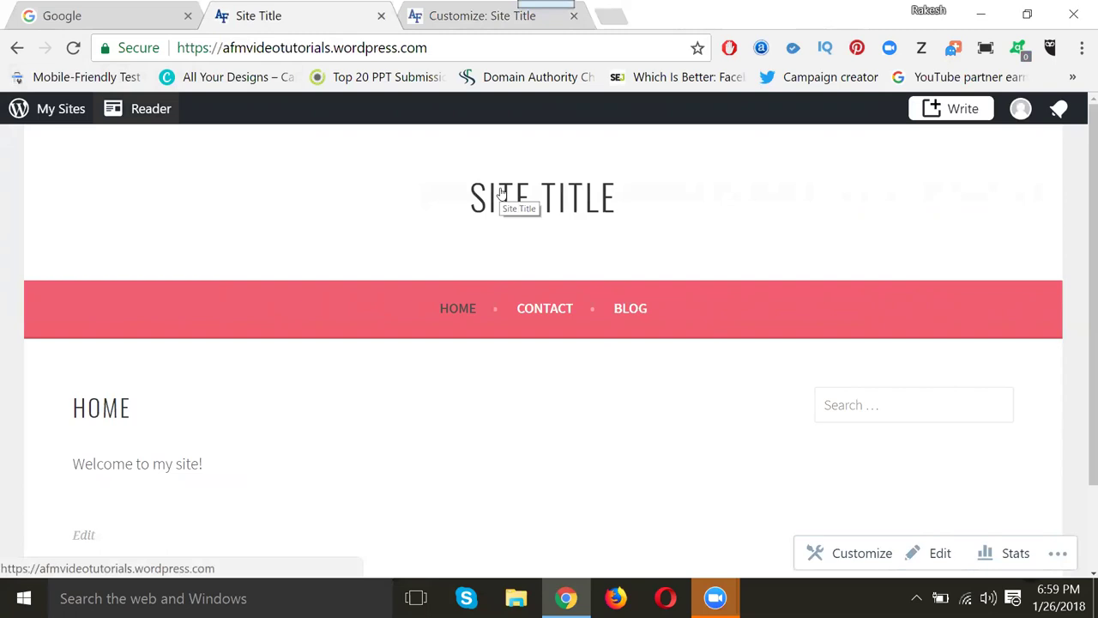
click(440, 15)
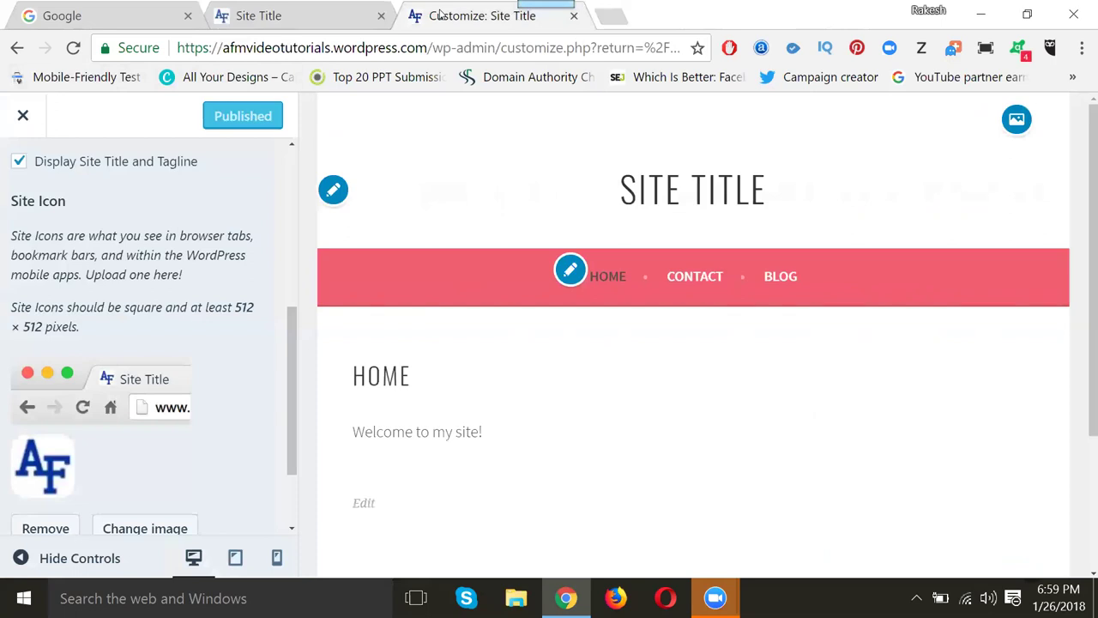
- Upload affiliate marketing.png from the images folder and set it as the site logo
scroll(105, 302, up, 4)
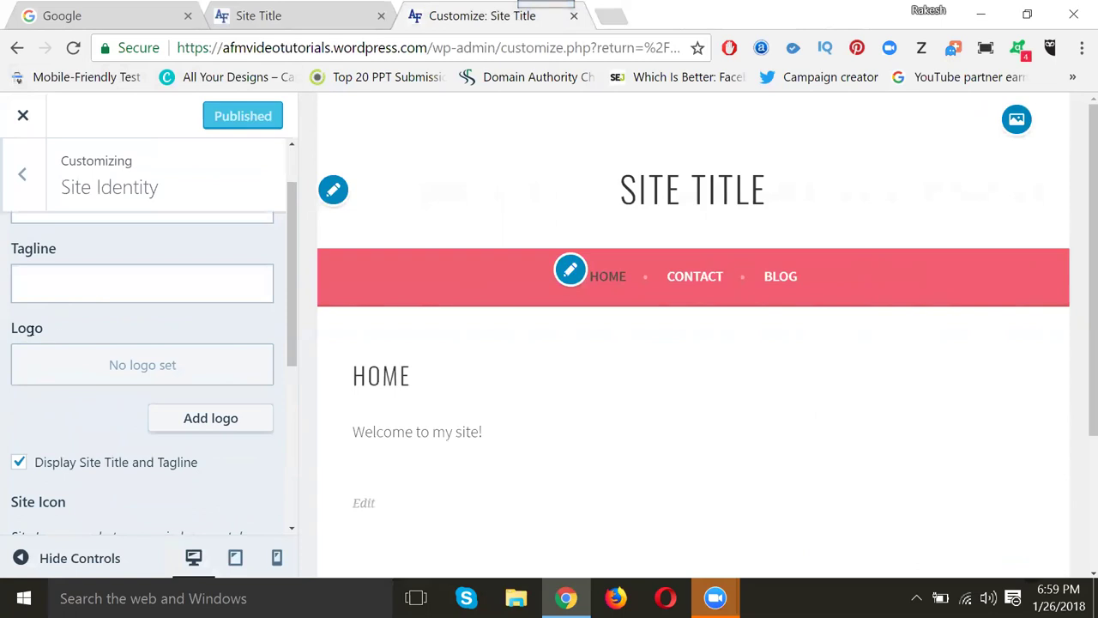
click(196, 423)
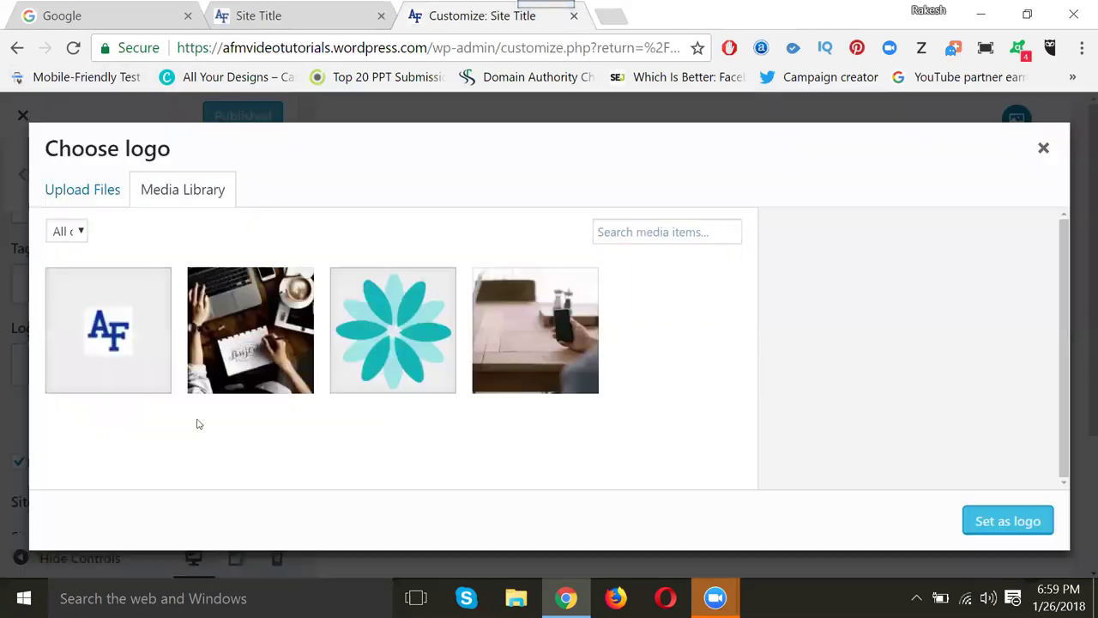
click(104, 193)
click(502, 394)
click(418, 206)
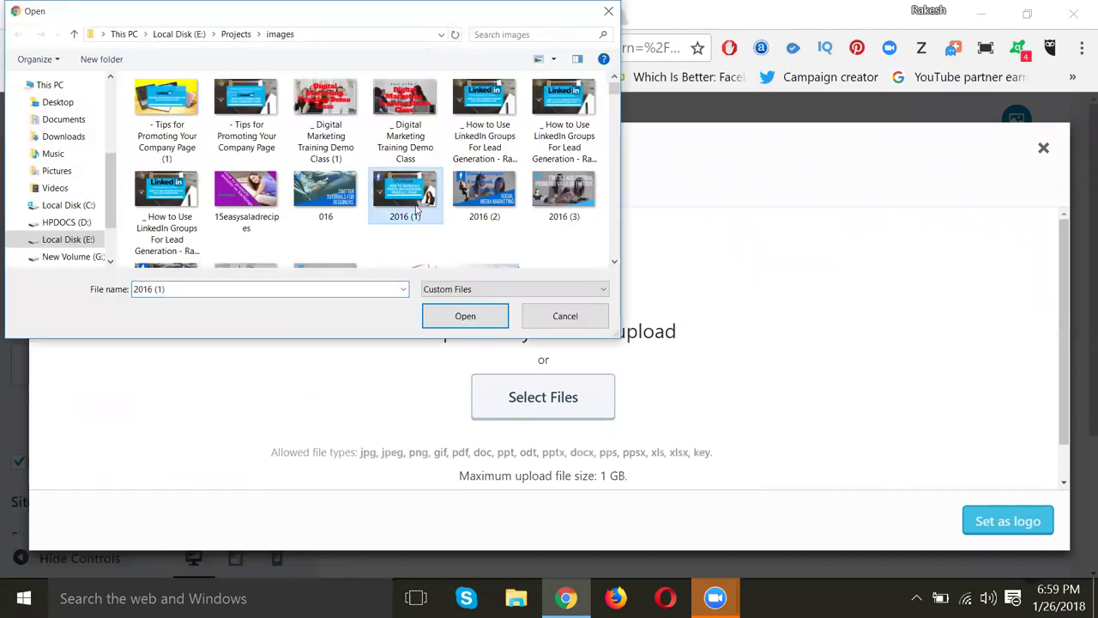
scroll(418, 209, down, 3)
double_click(246, 208)
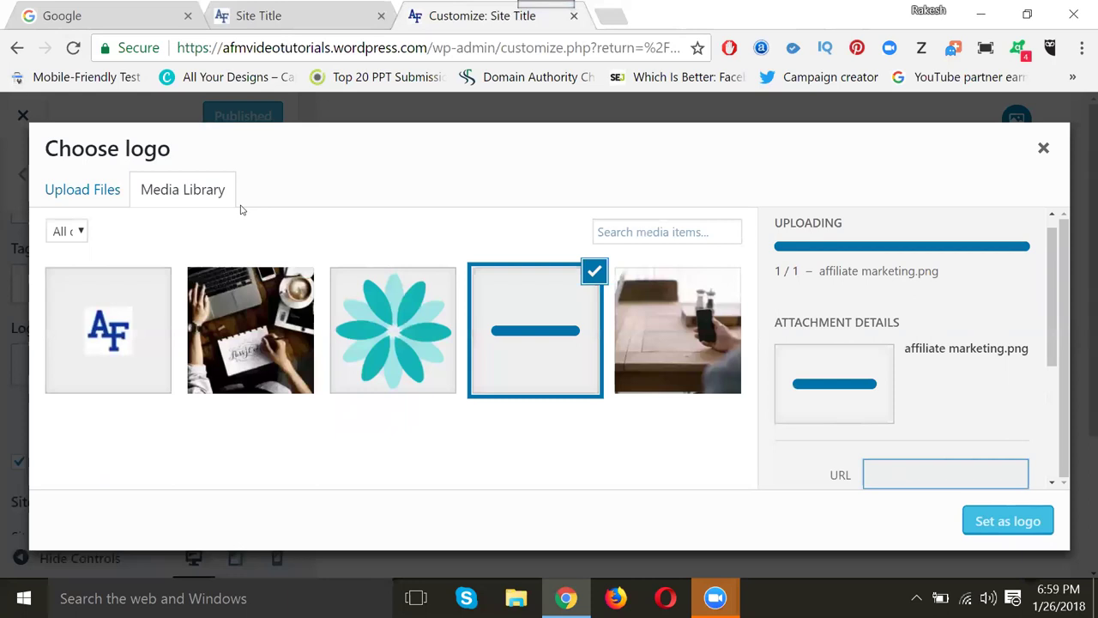
click(997, 523)
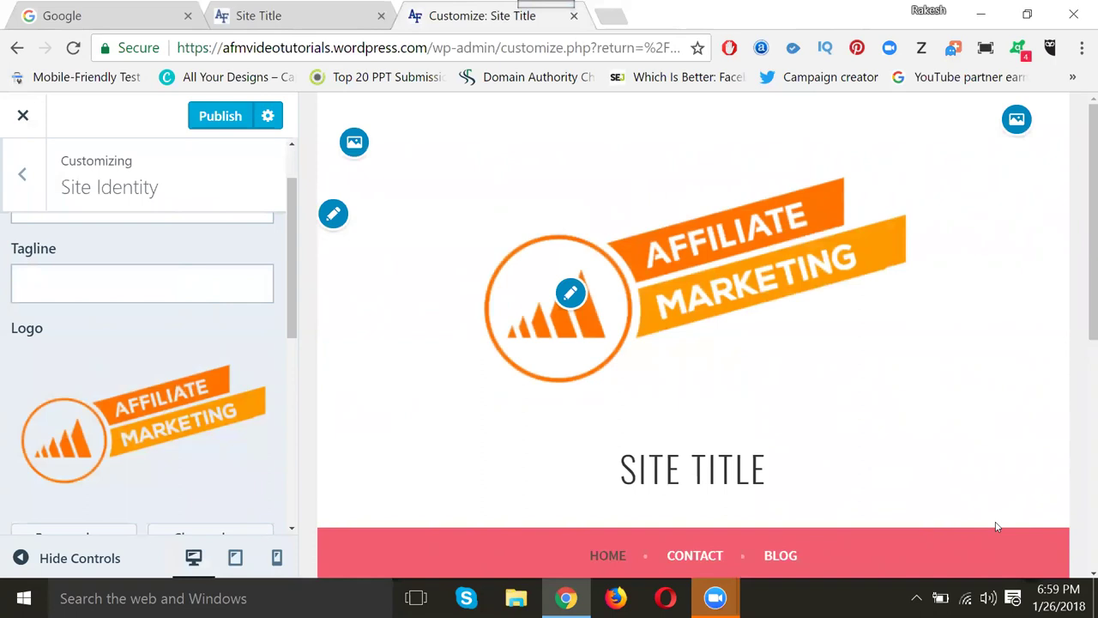
- Turn off the display of the site title and tagline, publish, and compare the preview with the title shown and hidden
scroll(152, 291, down, 4)
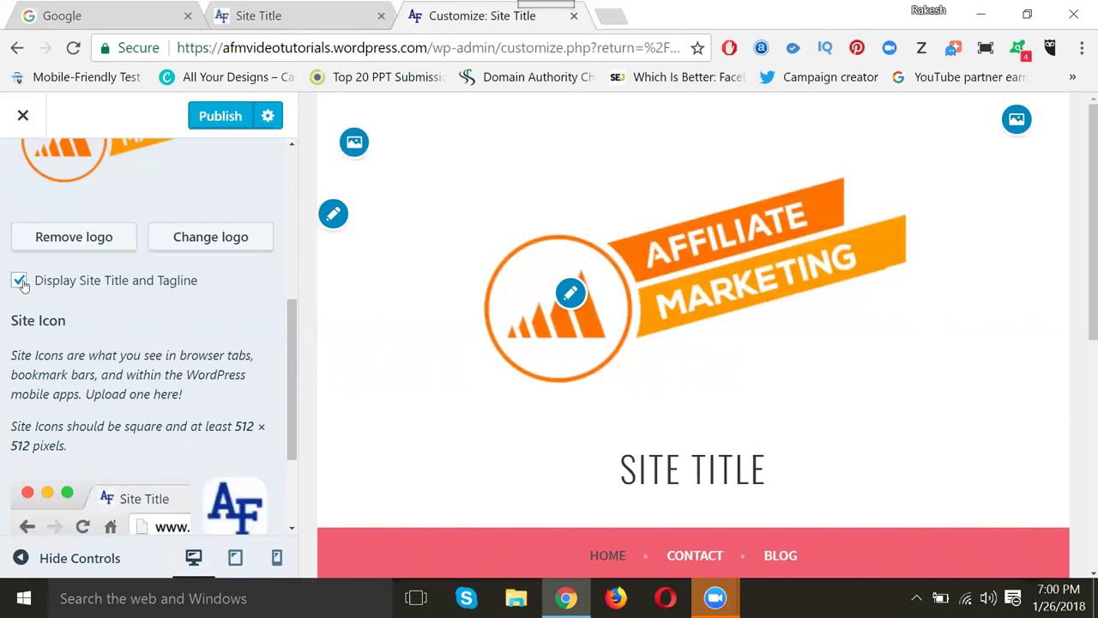
click(19, 282)
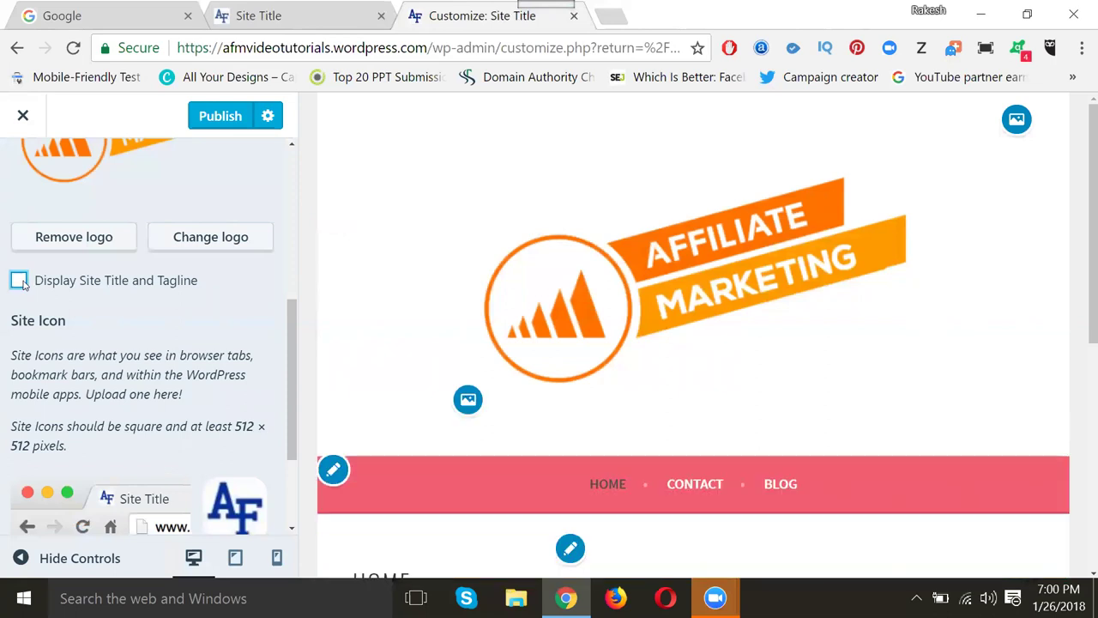
click(220, 119)
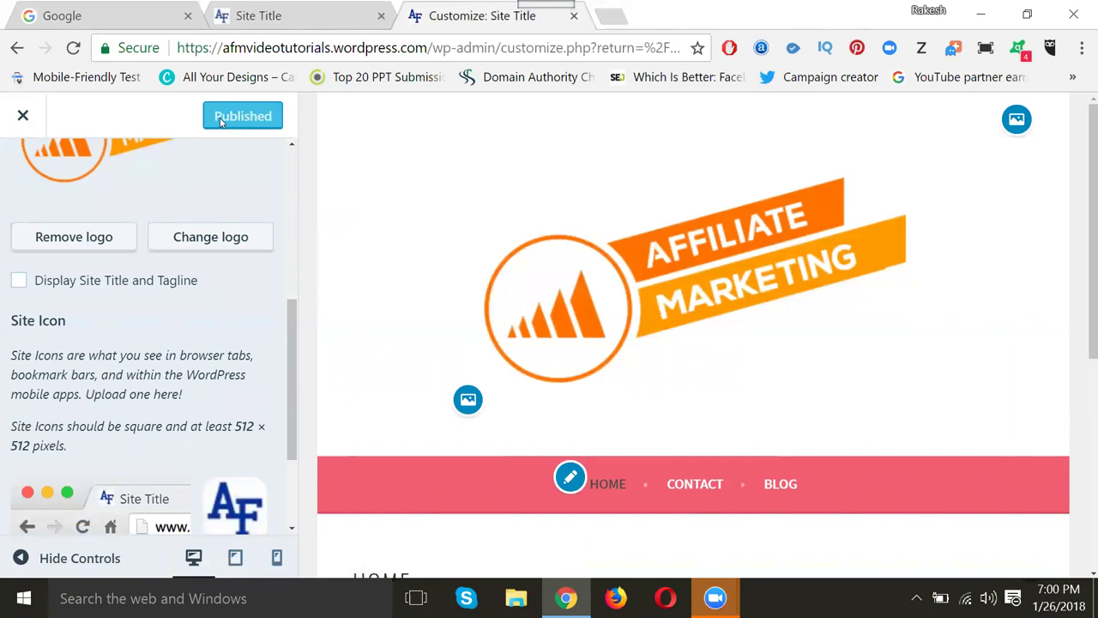
click(19, 280)
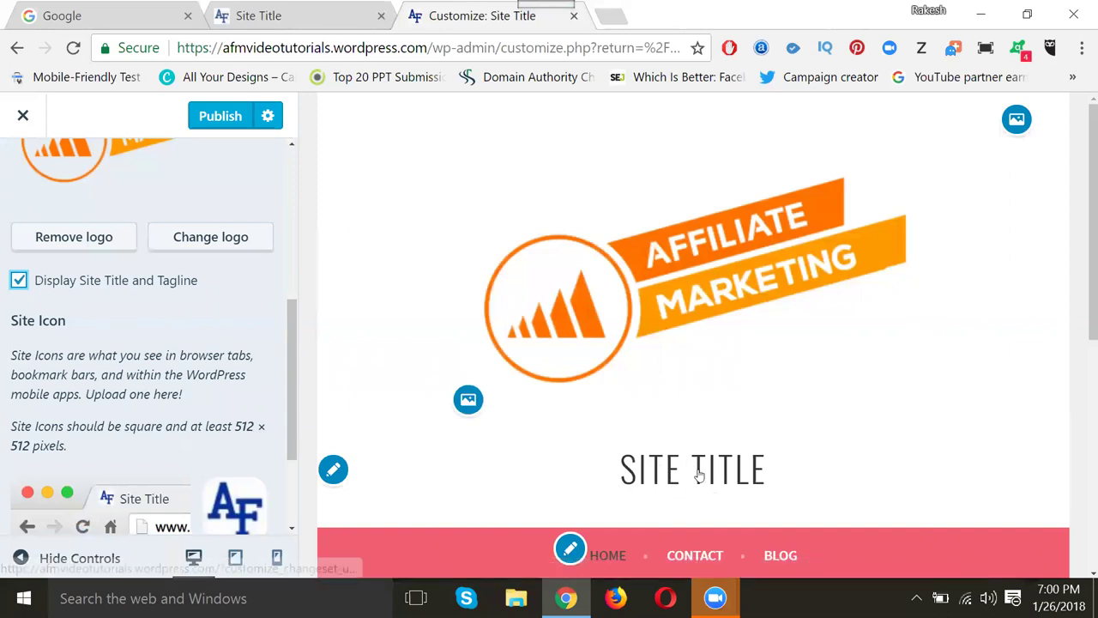
click(21, 282)
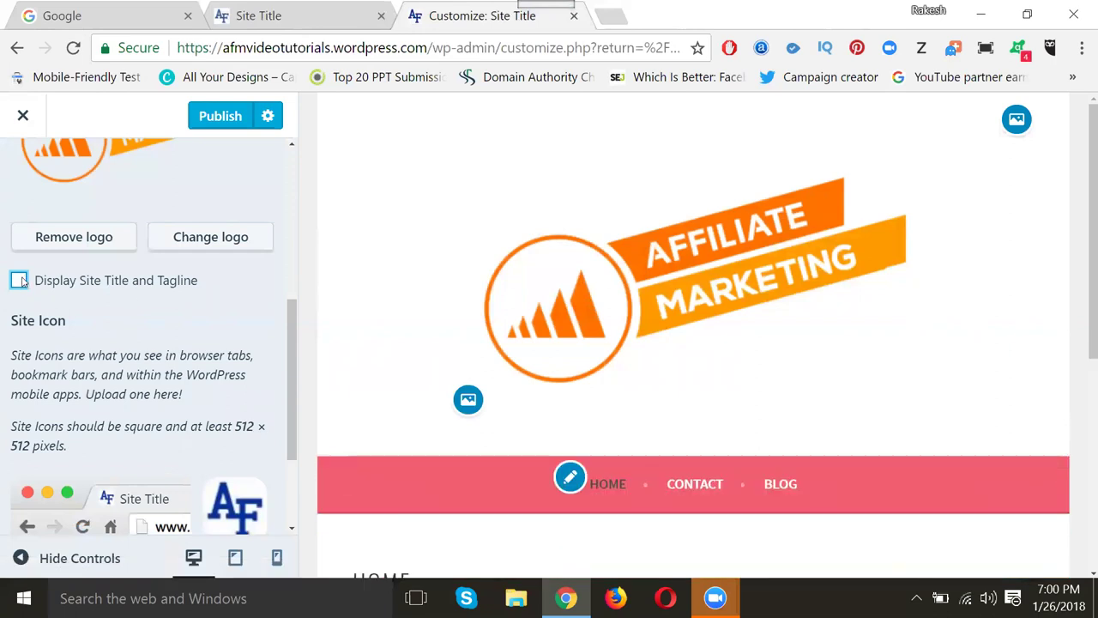
- Change the site title to "Affiliate Marketing Training Video Tutorial" and publish the change
scroll(40, 279, up, 4)
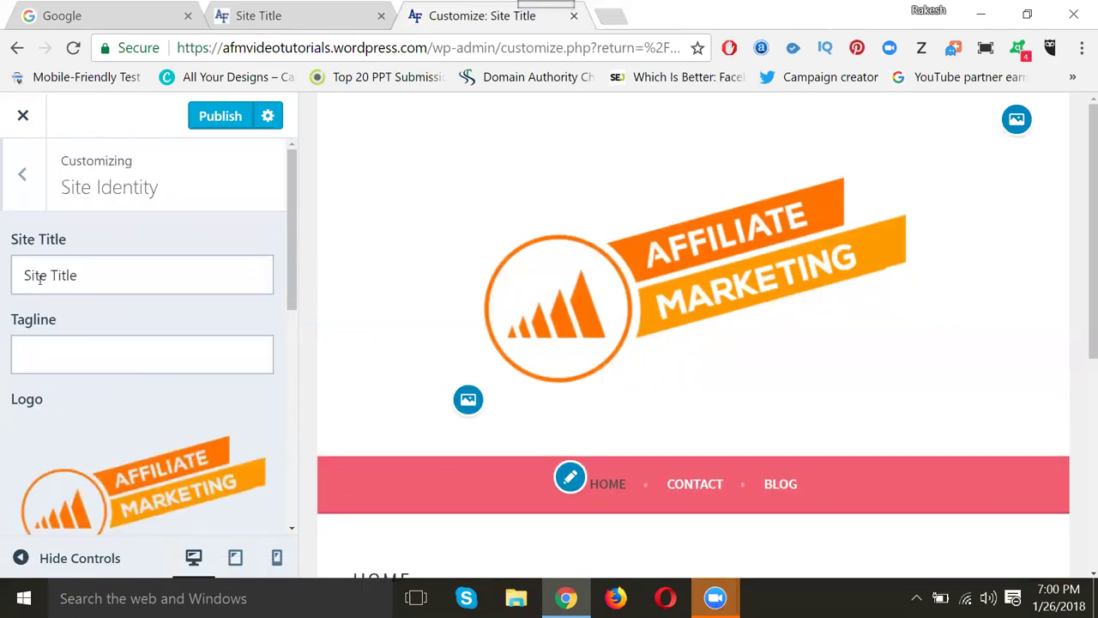
drag(86, 273, 17, 273)
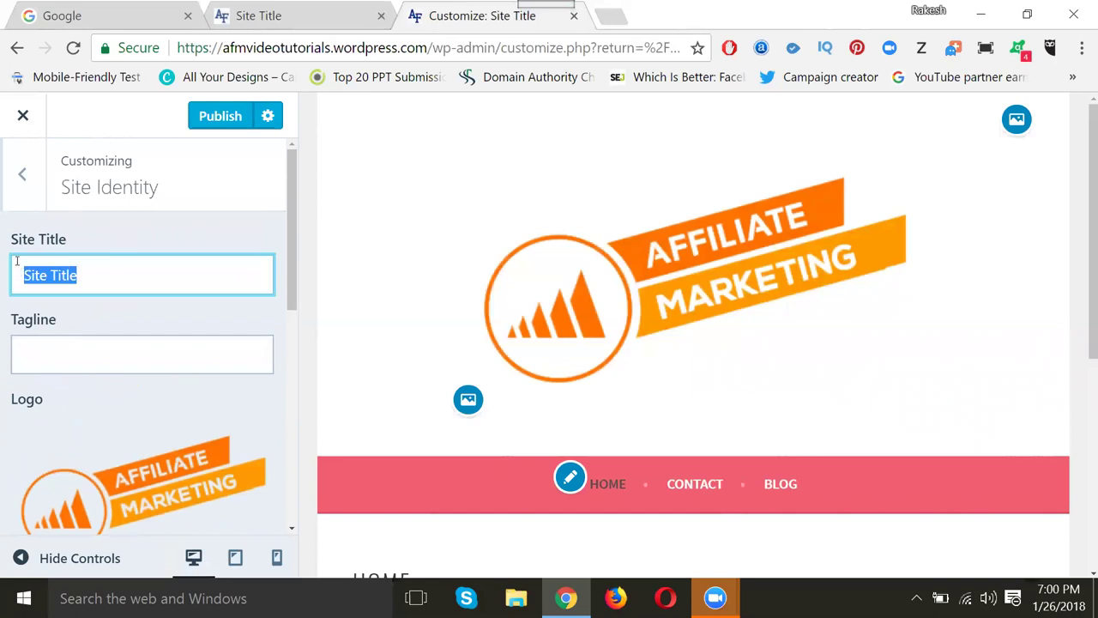
text(A)
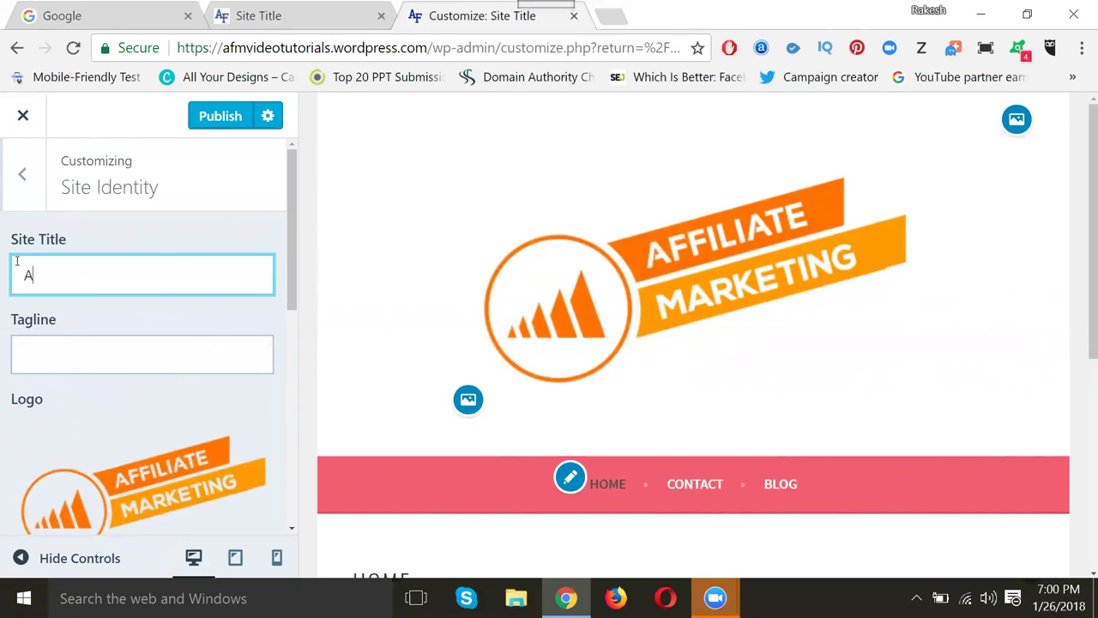
text(ffiliate Marketing)
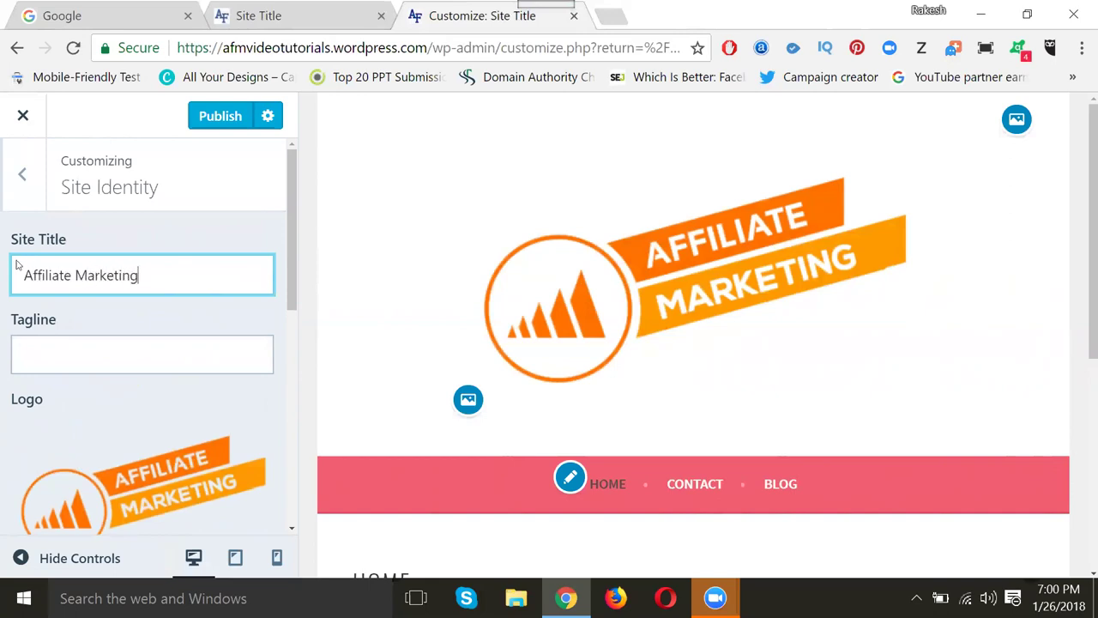
text( Video Tutorial)
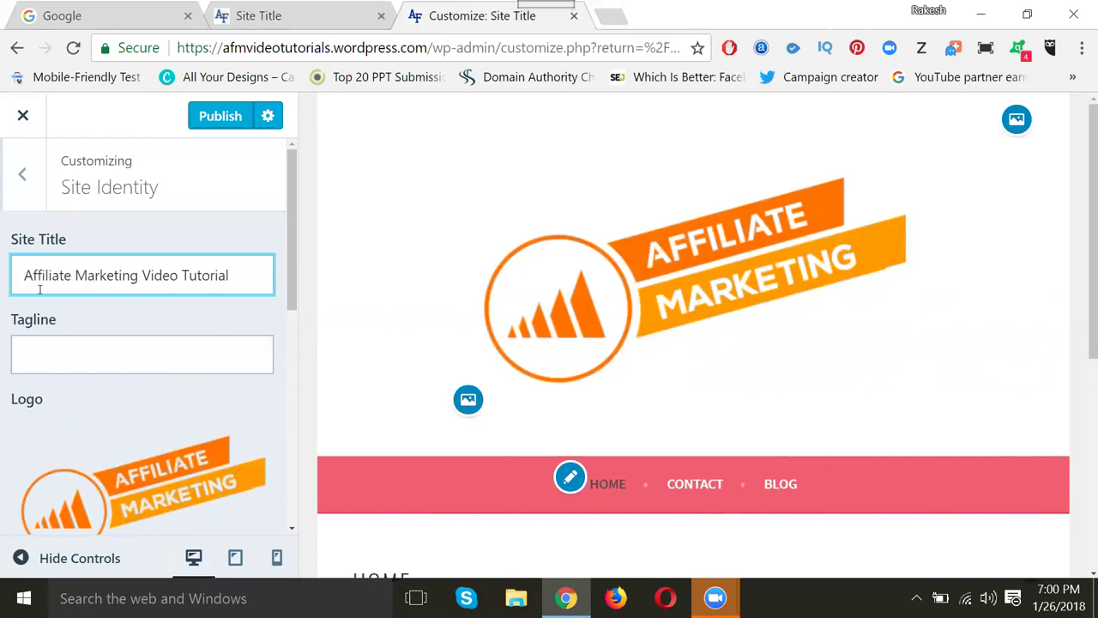
click(144, 274)
text(Trainin)
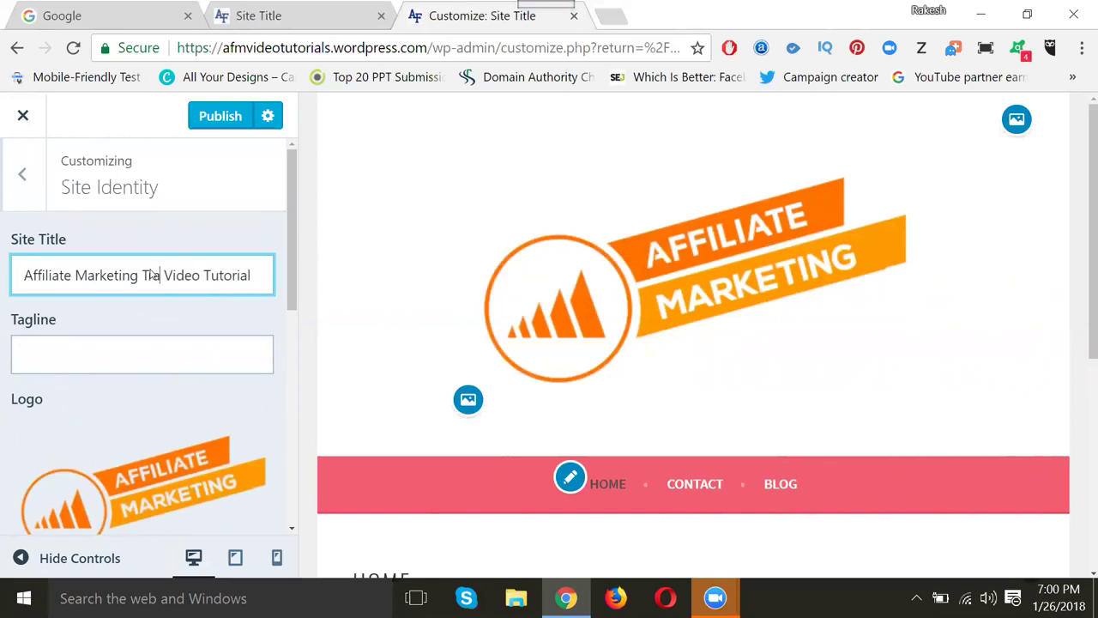
text(g)
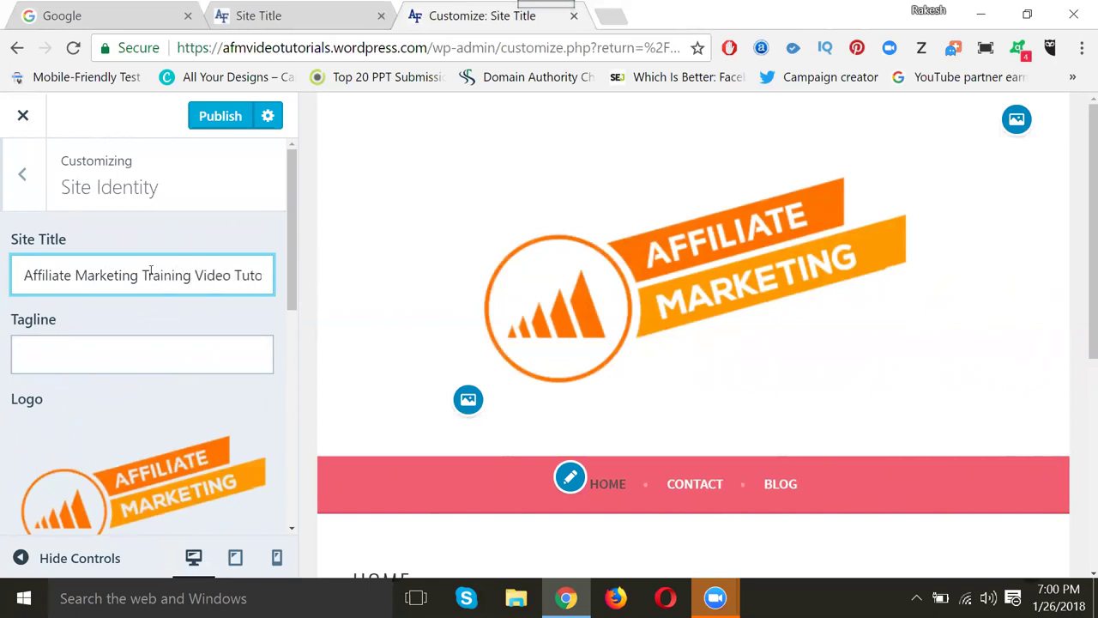
click(217, 116)
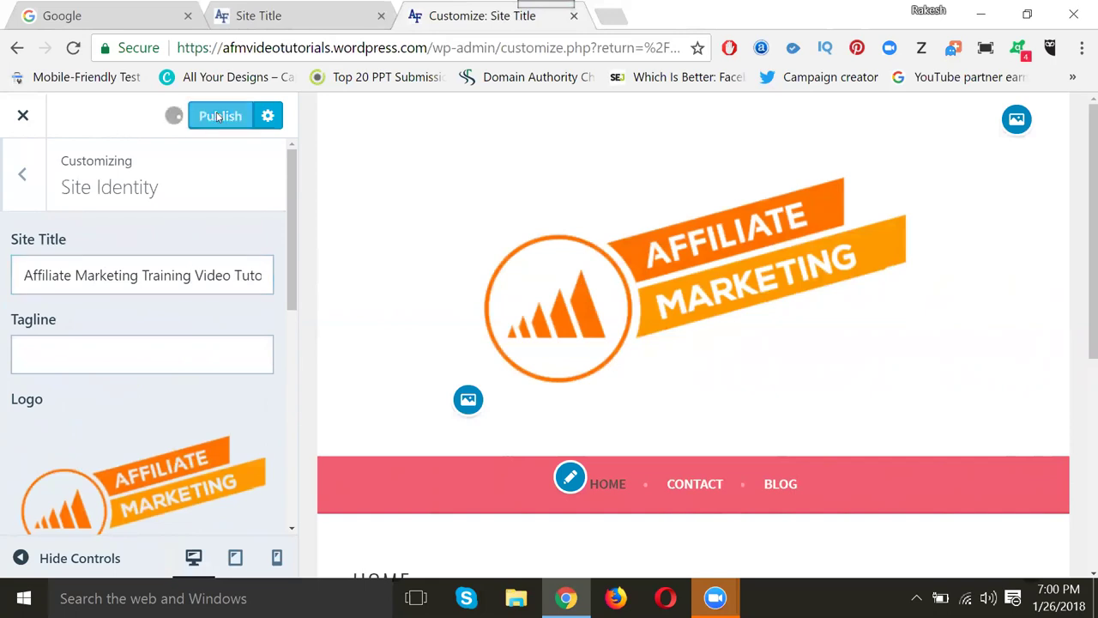
- Reload the live site and check the logo in its header and the title in its browser tab
click(278, 17)
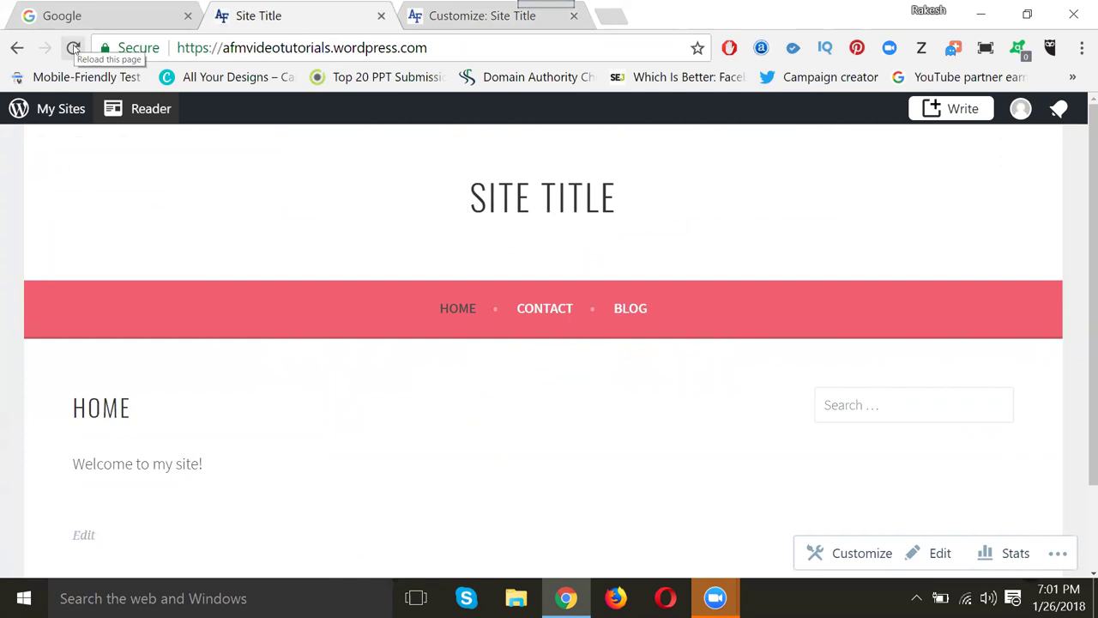
click(73, 47)
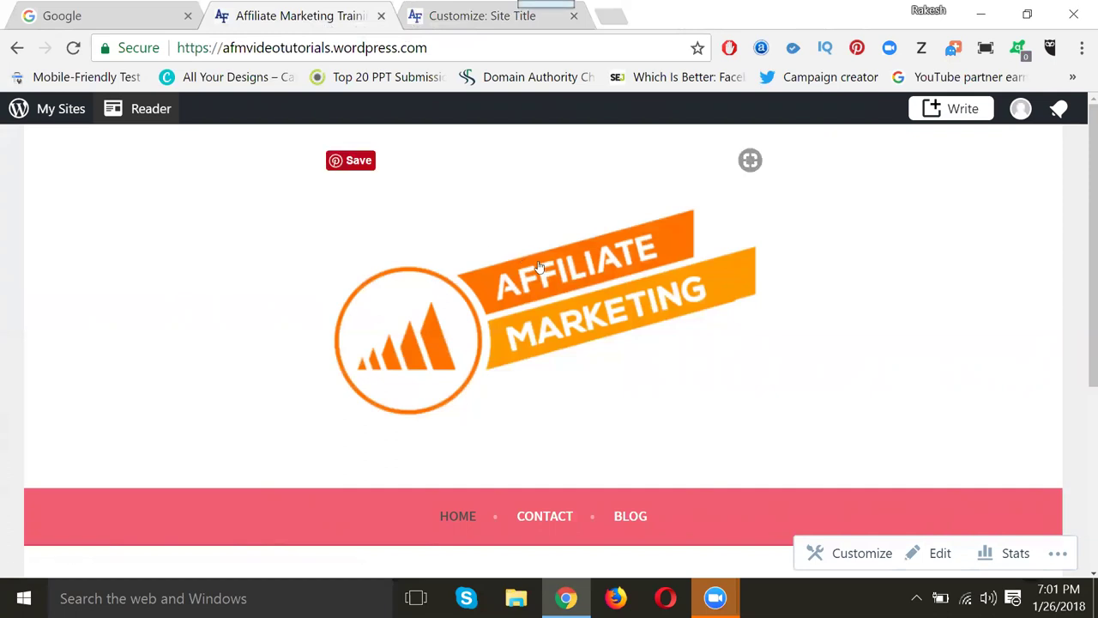
- Examine the navigation links on the live site's home page, and view the Contact page with its form
scroll(531, 267, down, 4)
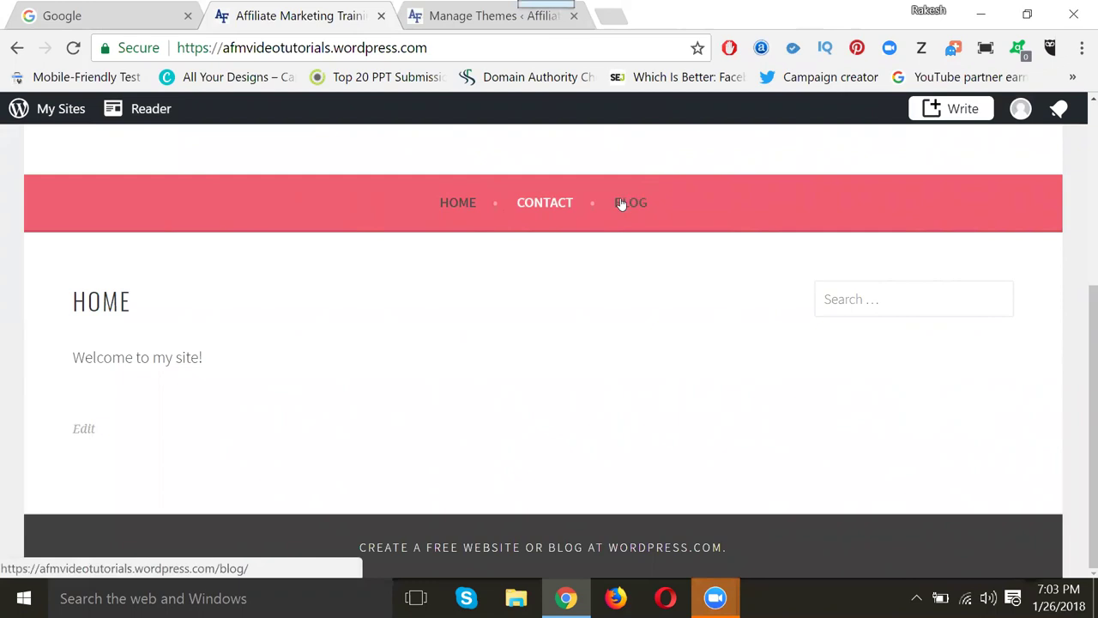
click(528, 202)
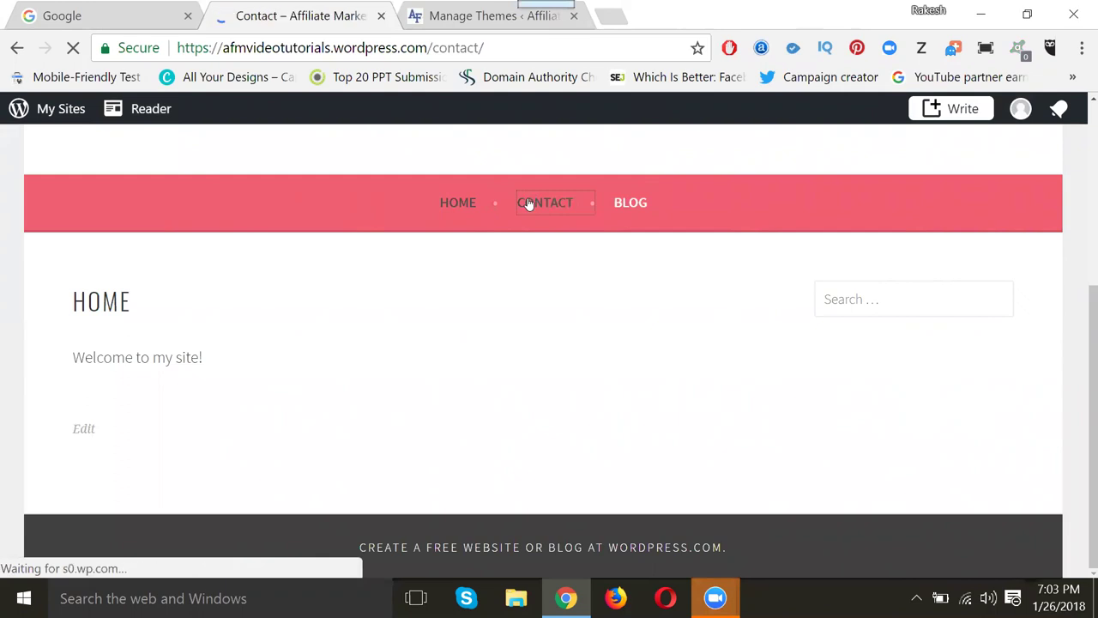
scroll(539, 220, down, 10)
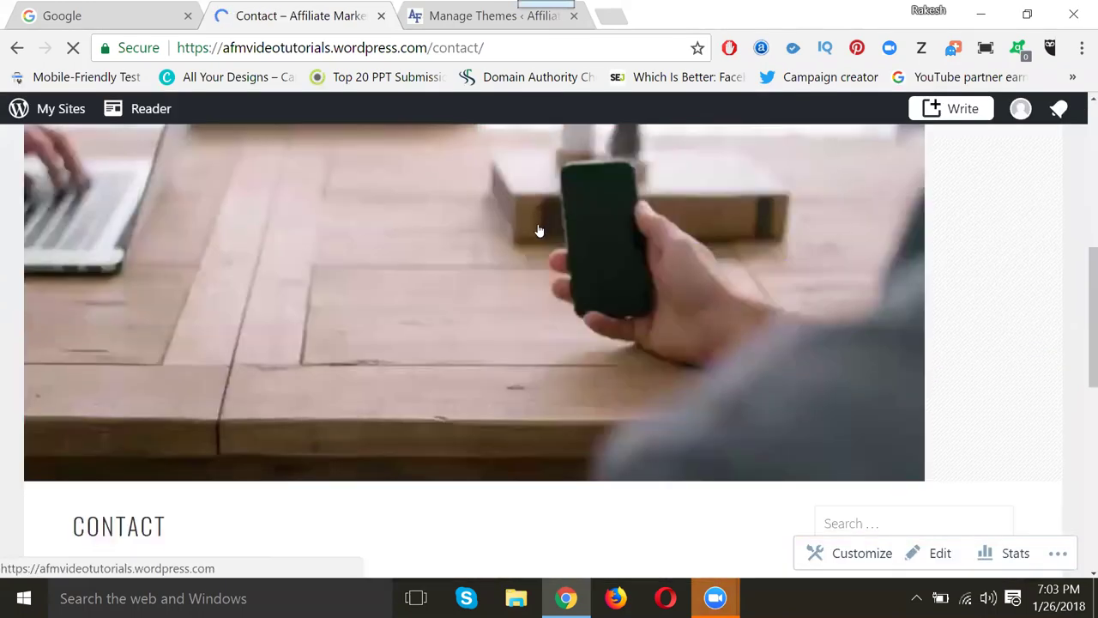
scroll(211, 352, down, 2)
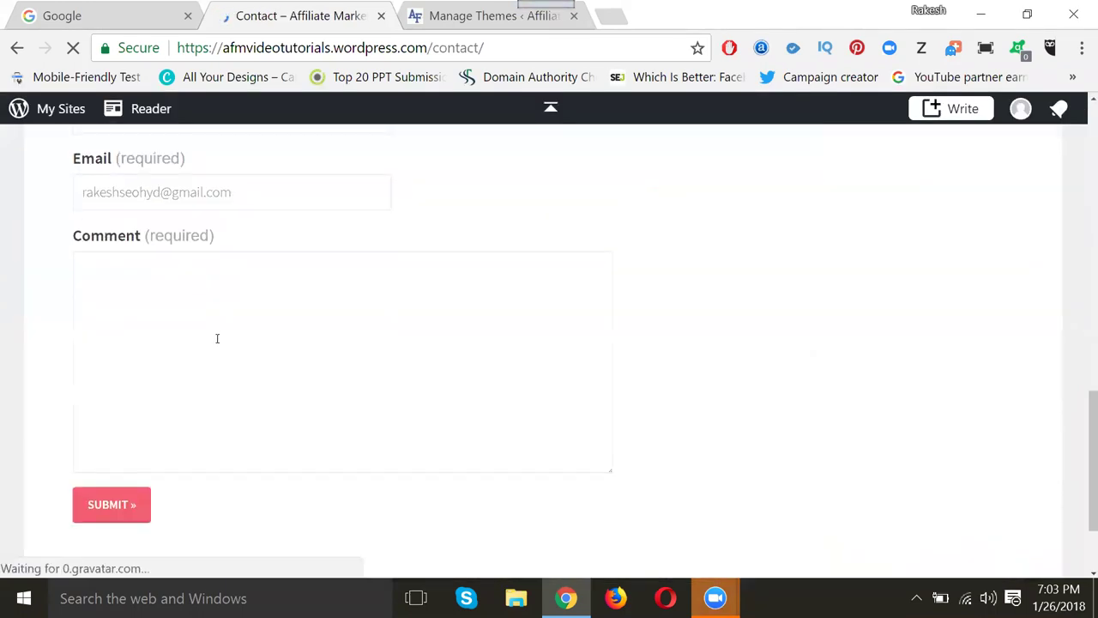
scroll(303, 295, up, 6)
scroll(303, 294, up, 4)
- View the Blog page and its sample post on the live site, and return to the Home page to check its content
click(617, 307)
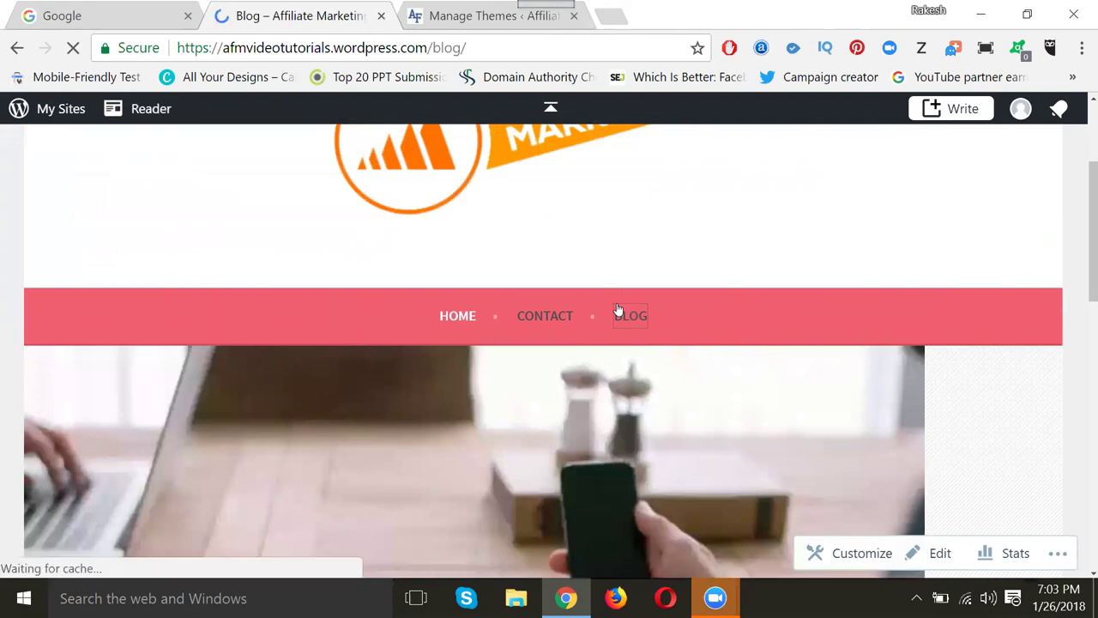
scroll(617, 309, down, 4)
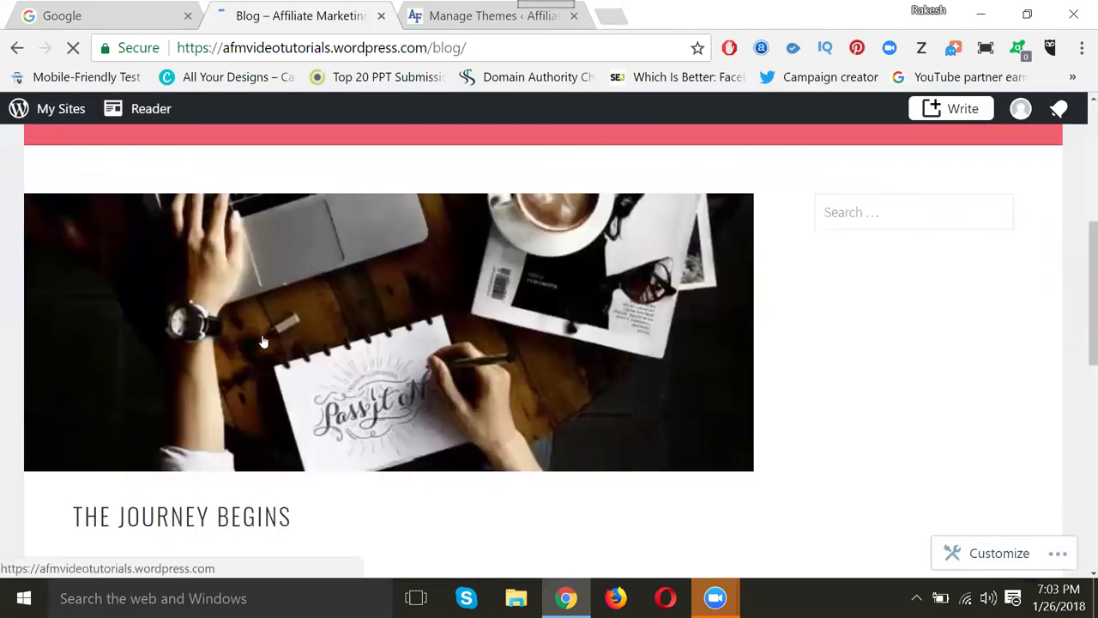
scroll(429, 329, down, 3)
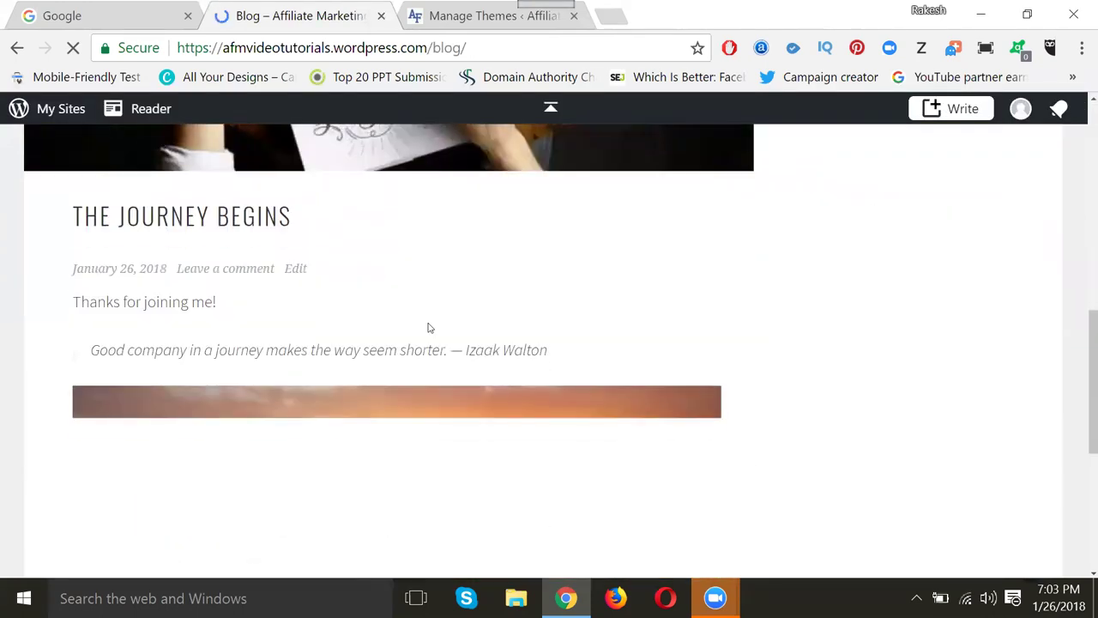
scroll(429, 329, up, 5)
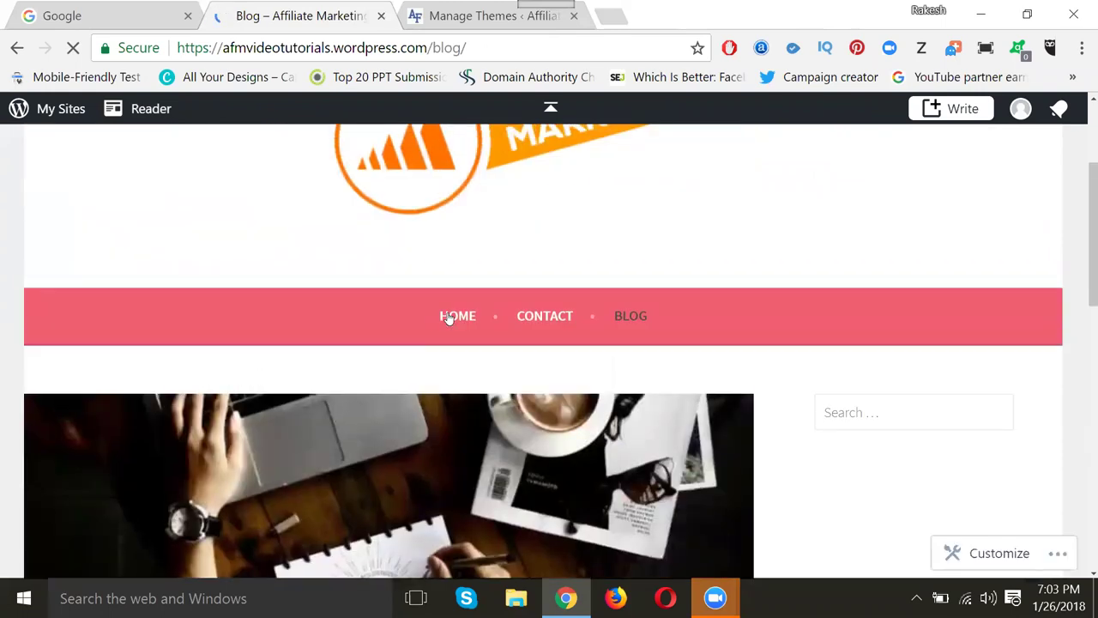
click(448, 317)
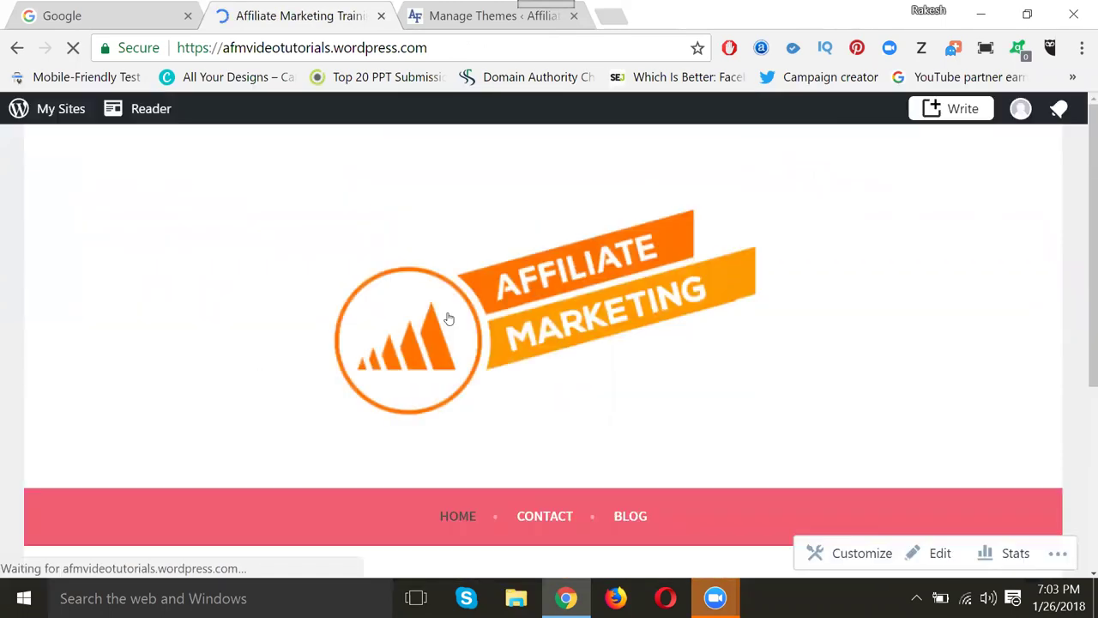
scroll(429, 313, down, 3)
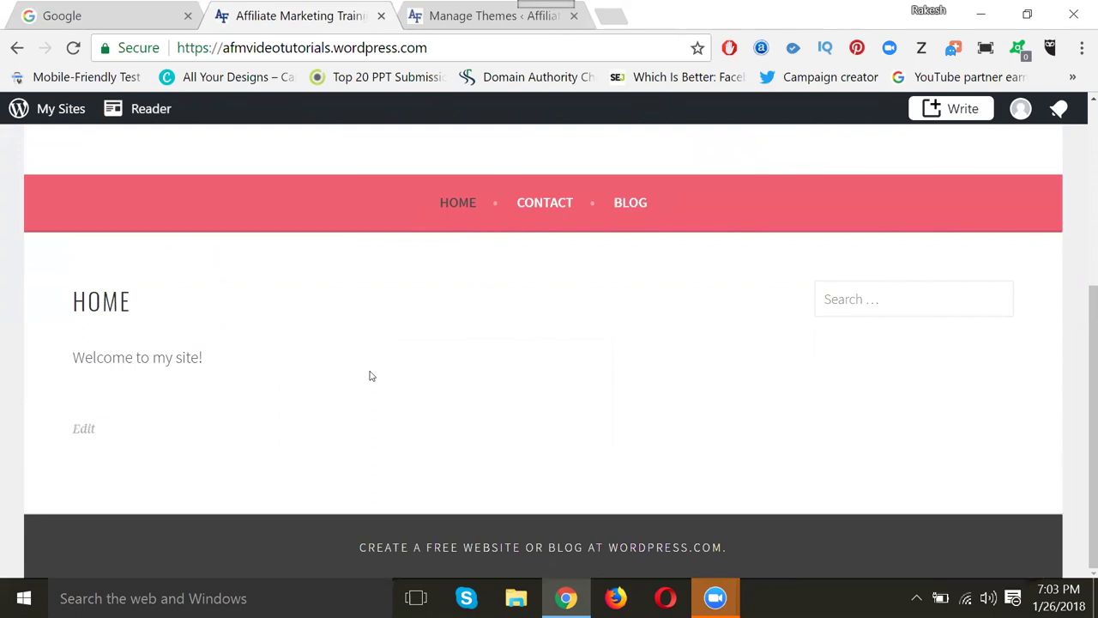
- Switch to the site's admin area, list all pages, and open the Home page for editing
click(450, 10)
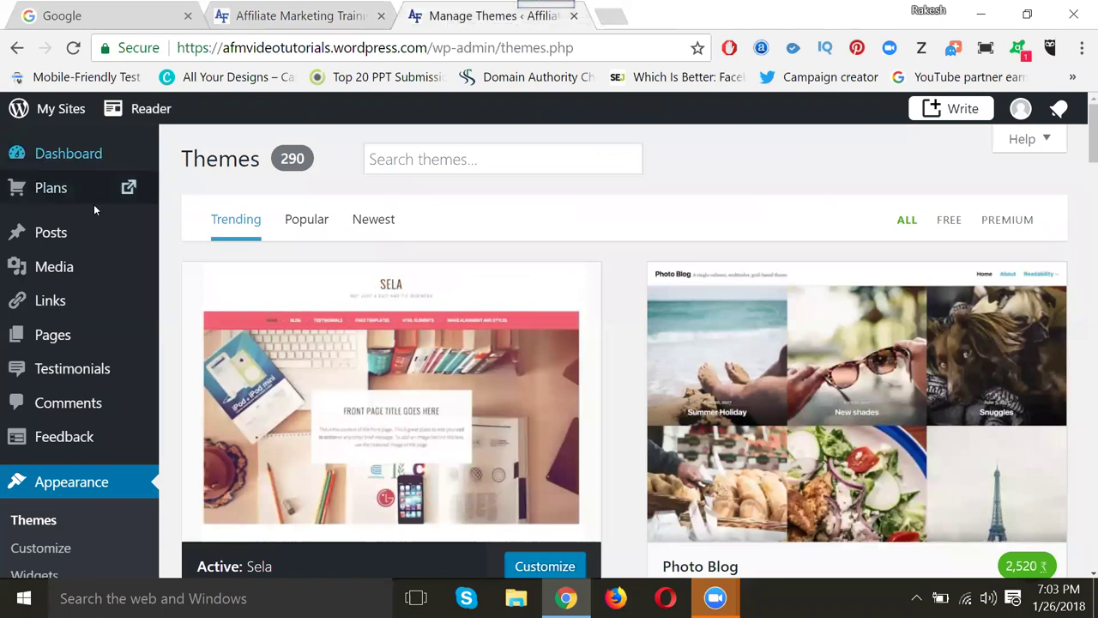
mouse_move(67, 260)
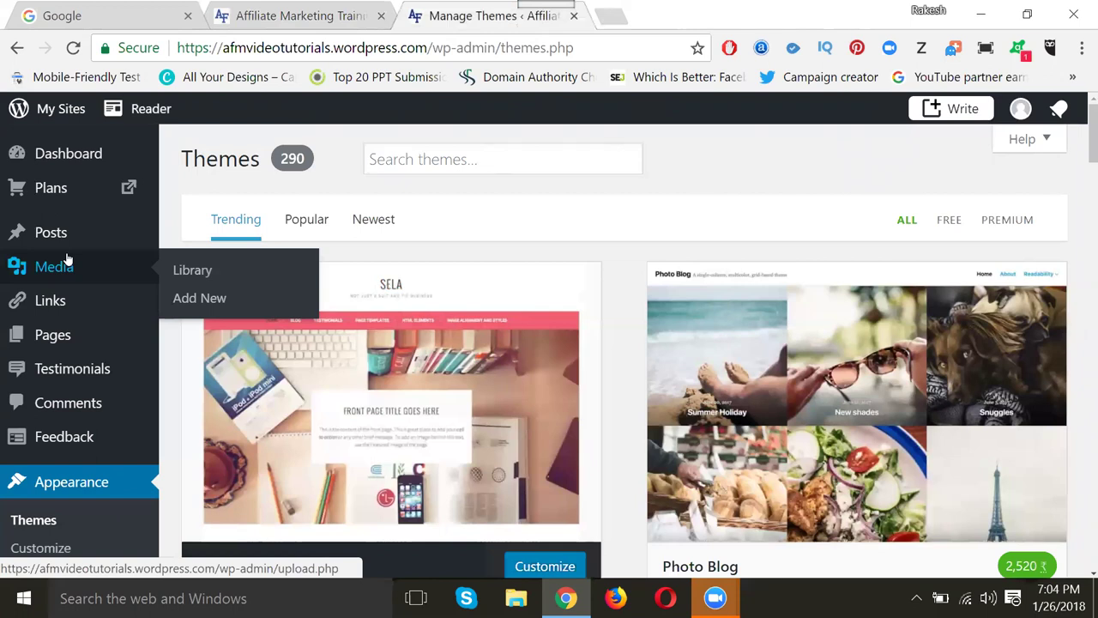
click(66, 337)
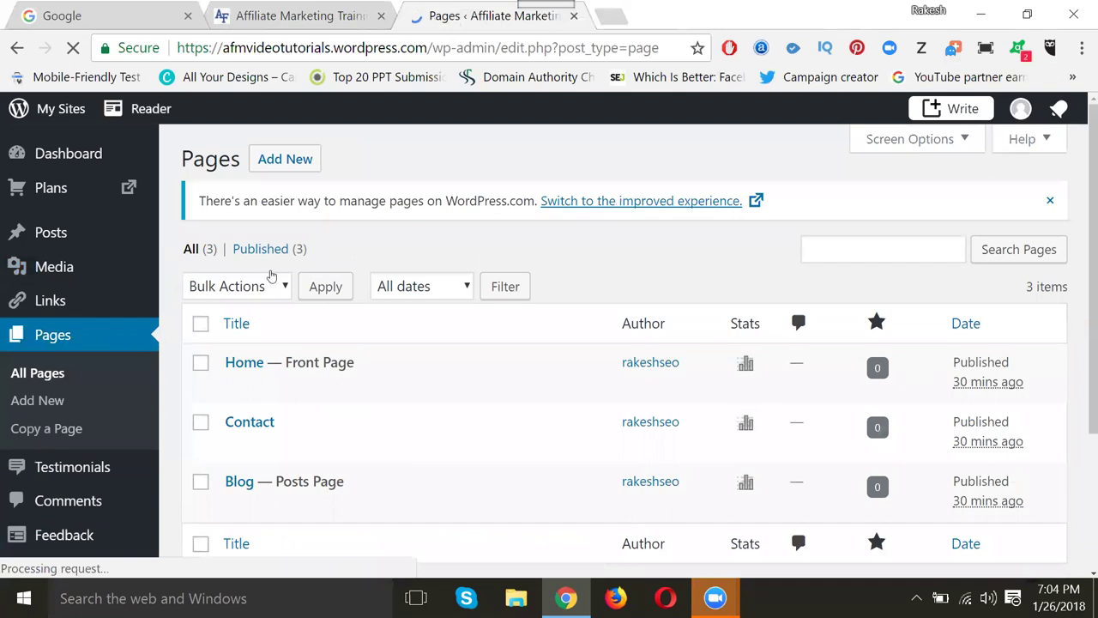
scroll(257, 270, down, 3)
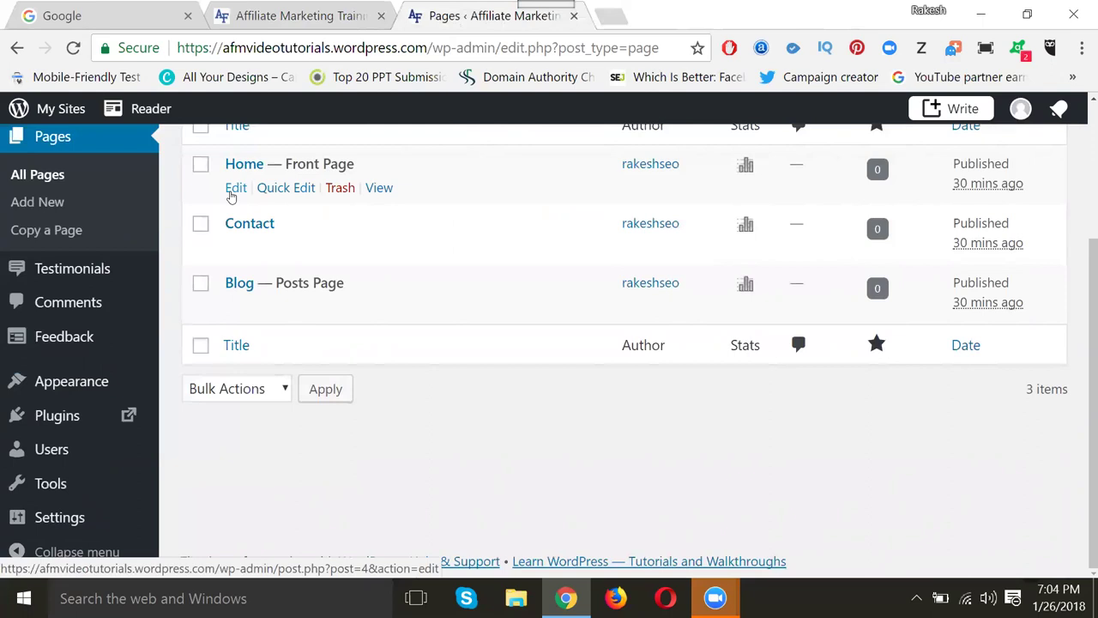
click(231, 192)
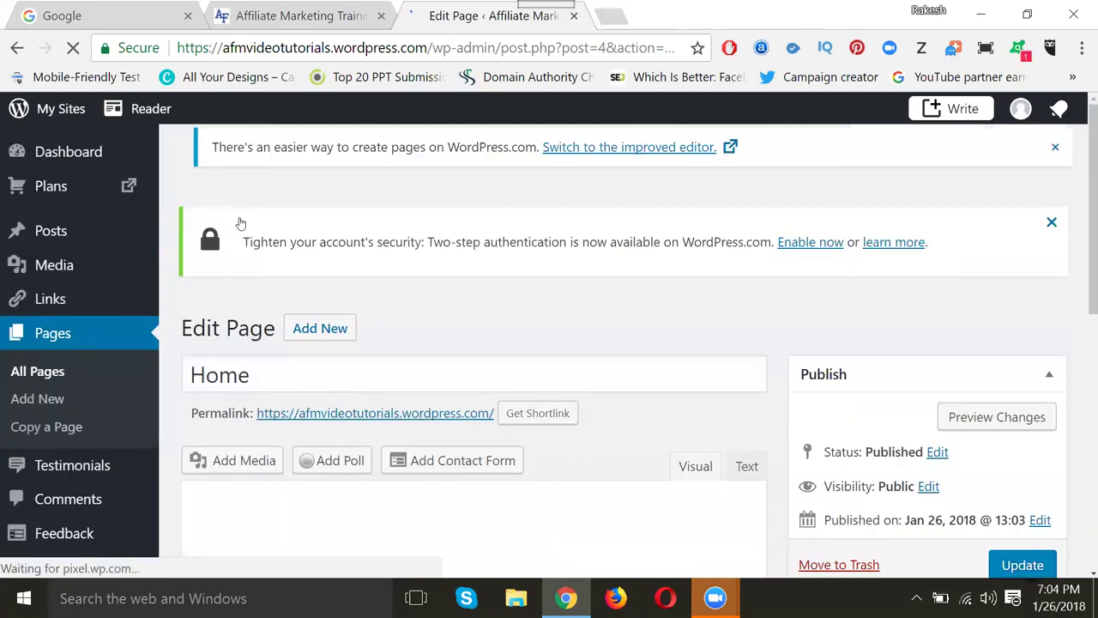
- Replace the Home page's welcome text with "Affiliate Marketing Video Tutorial" and start a new line beneath it
scroll(240, 224, down, 3)
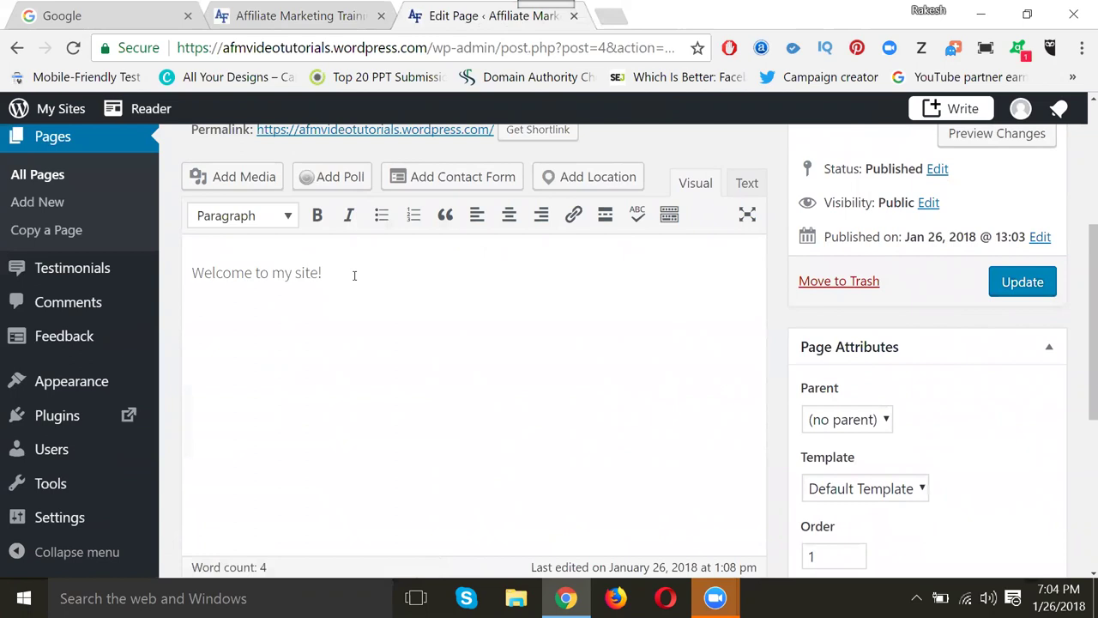
key(ctrl+a)
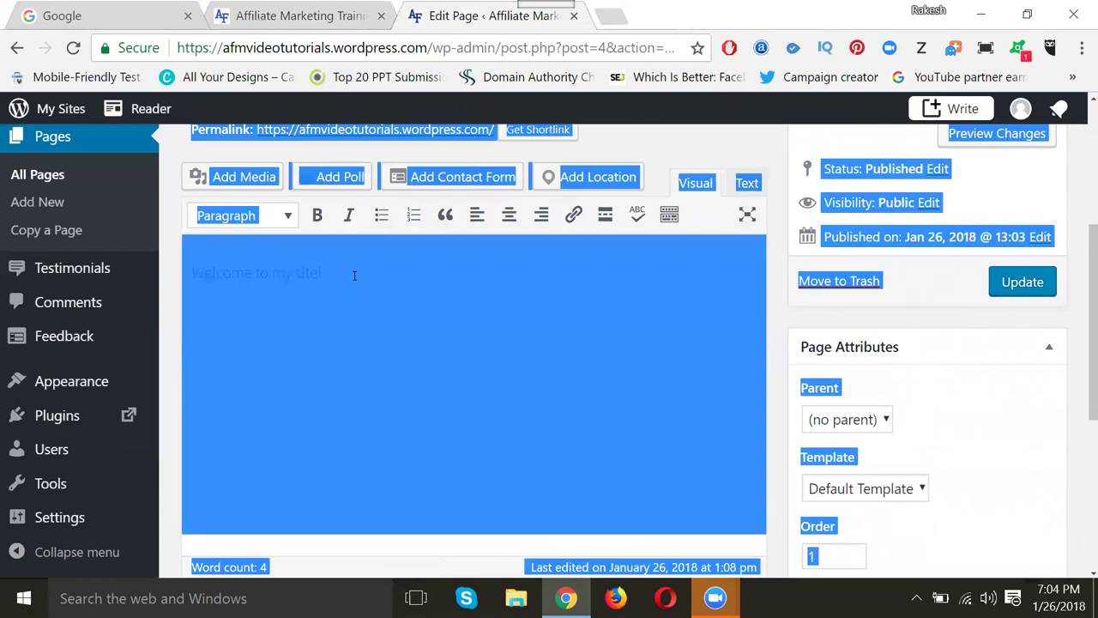
double_click(353, 275)
key(ctrl+a)
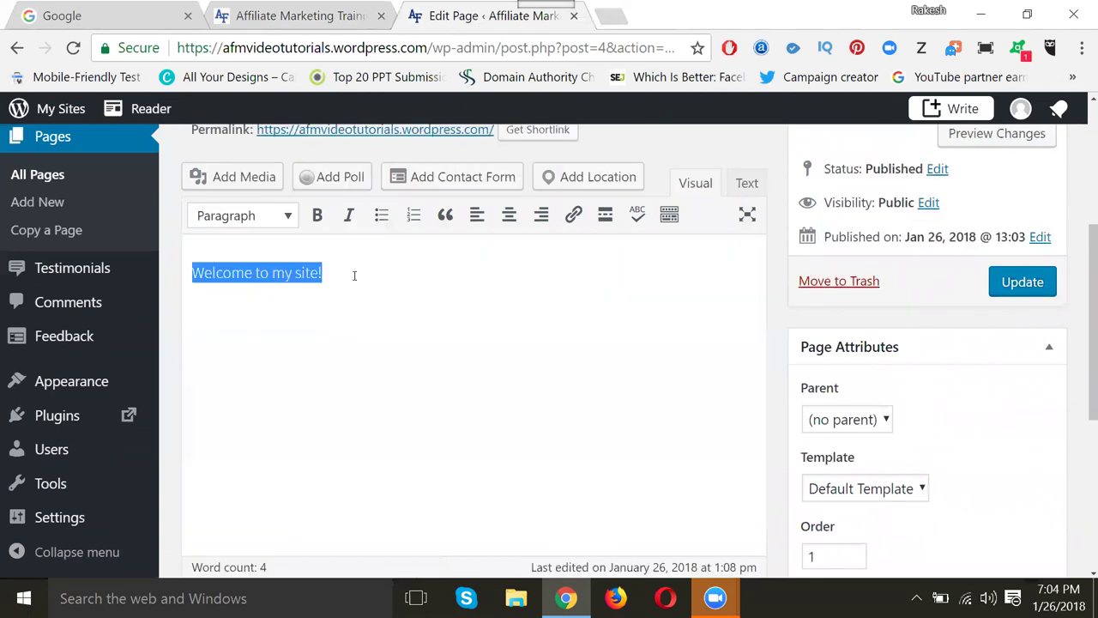
key(BackSpace)
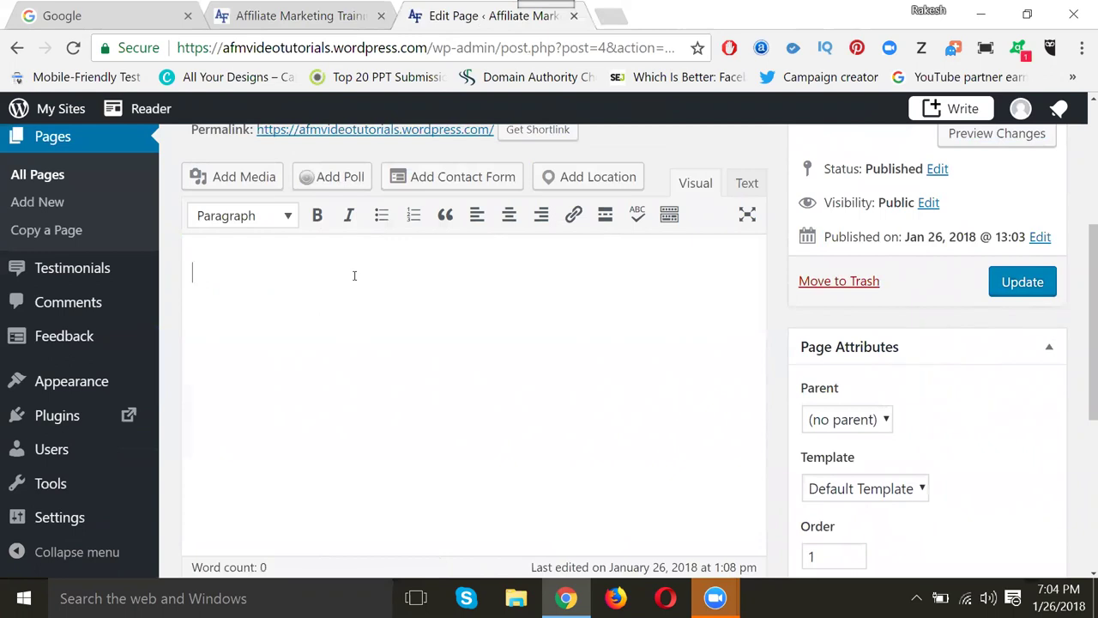
text(Affiliate Marketing )
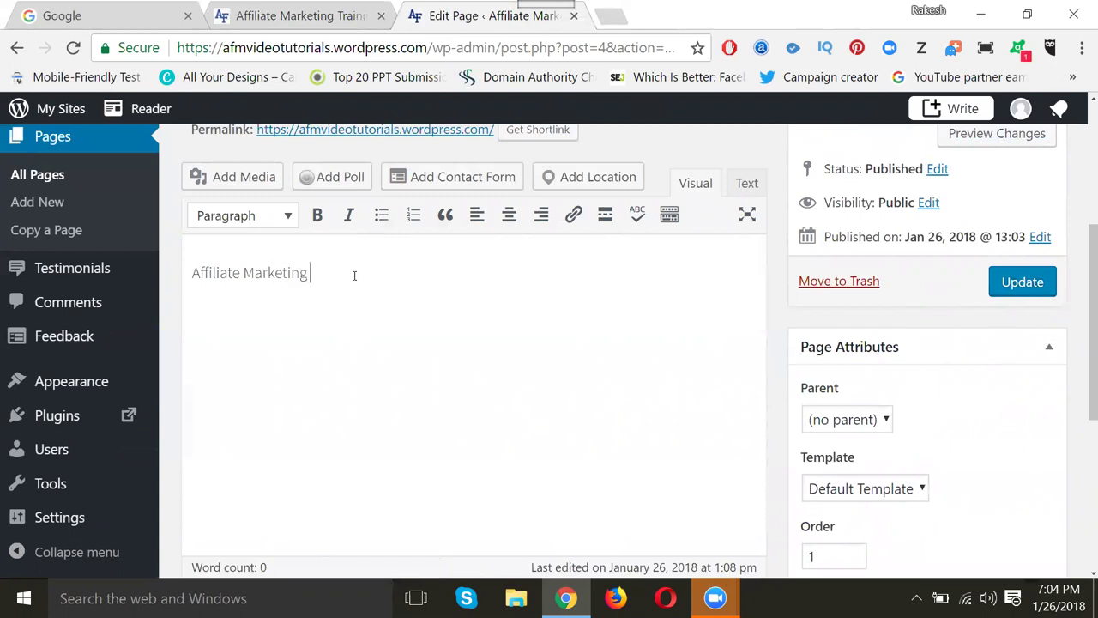
text(Video )
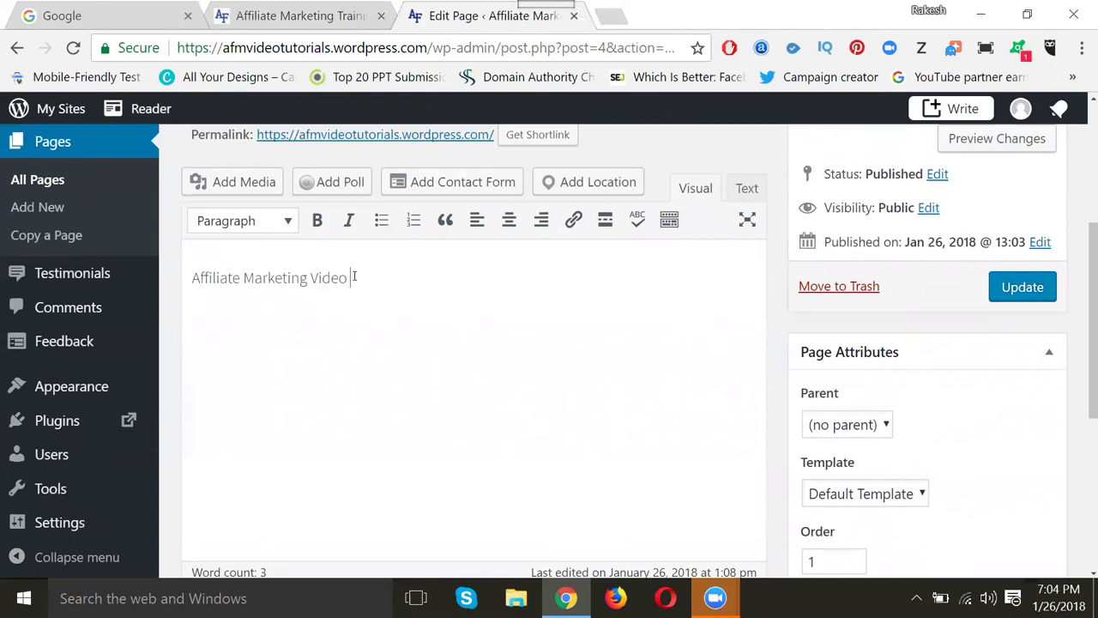
text(Tutorial)
key(Return)
key(Return)
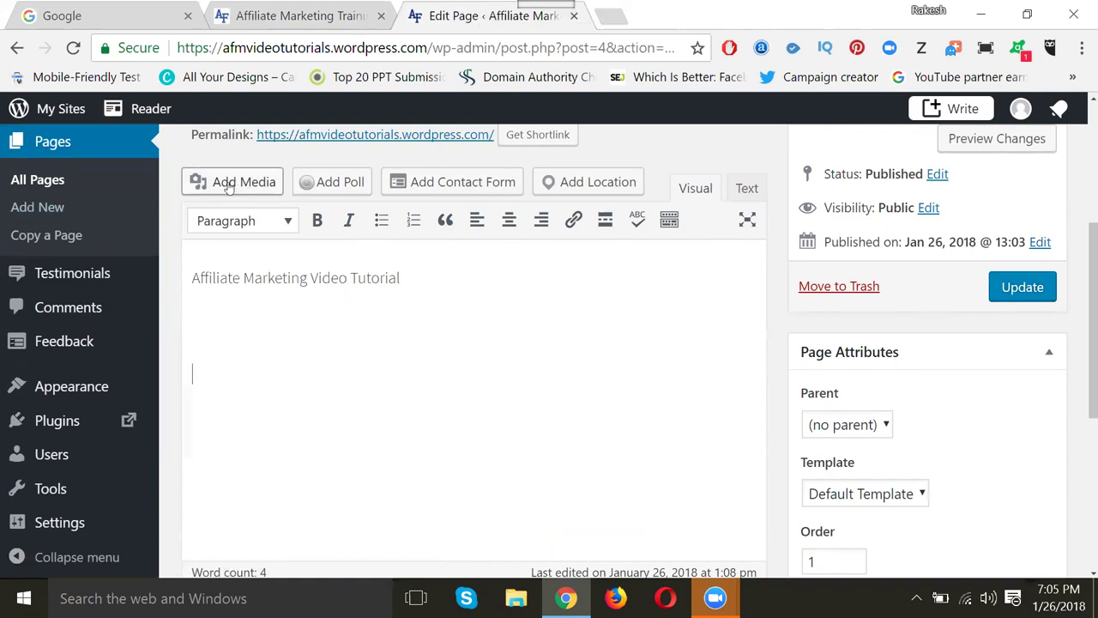
click(454, 283)
key(Return)
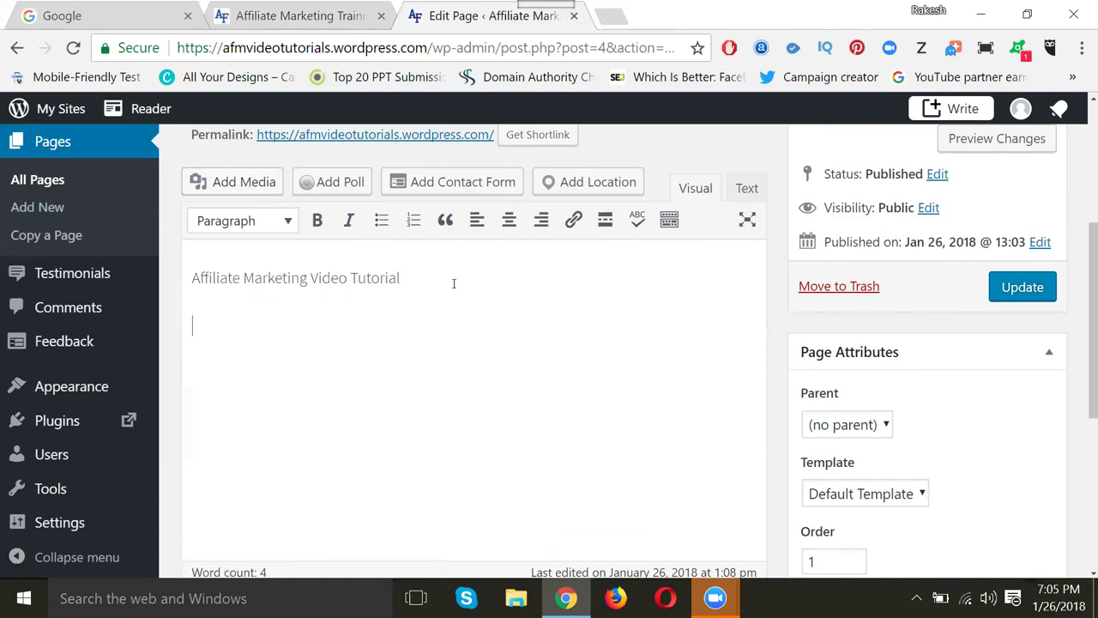
- Search the images folder for "affil" and upload the online earning from affiliate marketing image to the media library
click(225, 184)
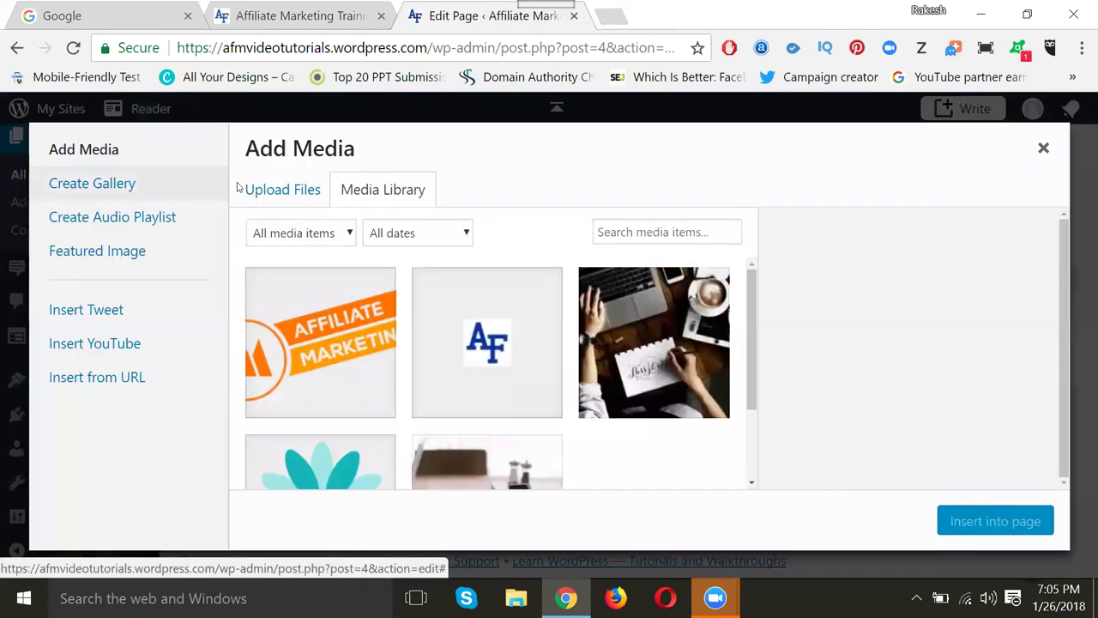
click(309, 197)
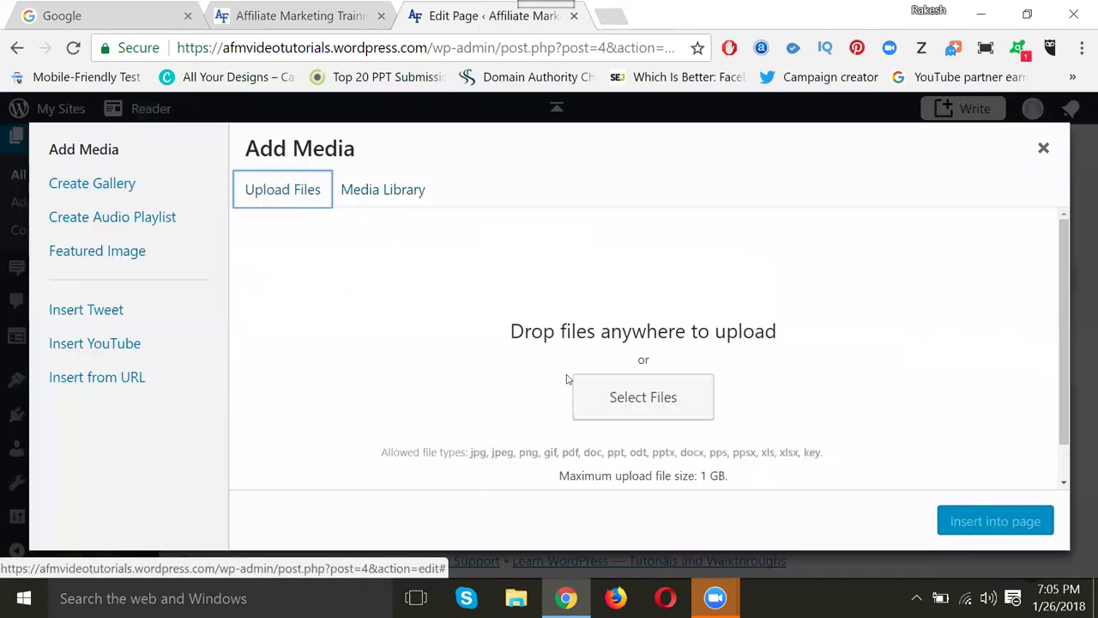
click(639, 399)
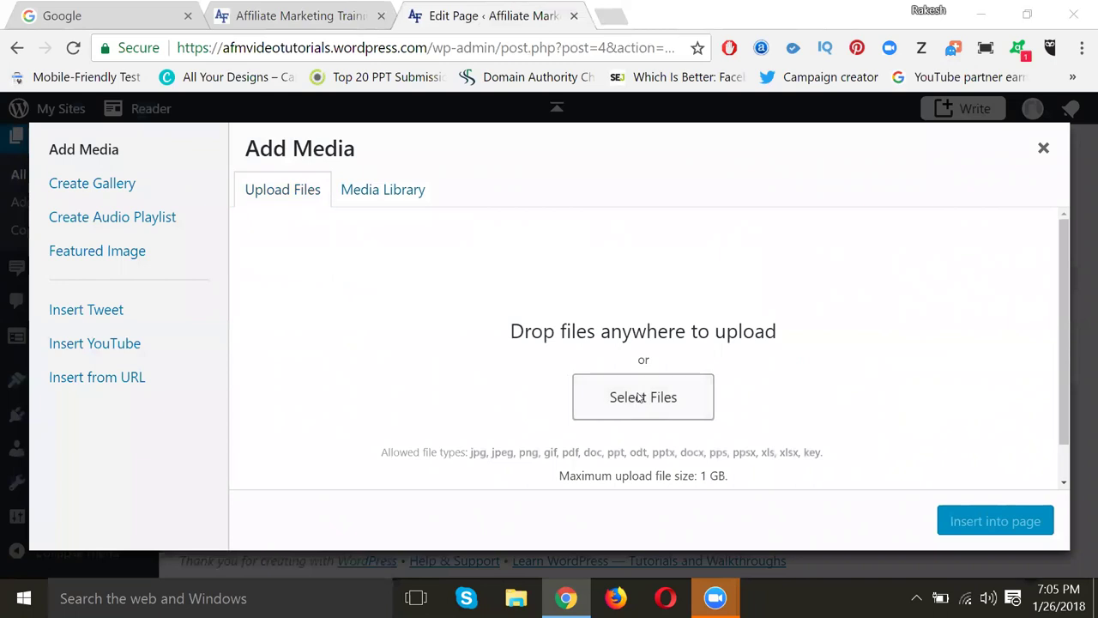
scroll(339, 206, down, 15)
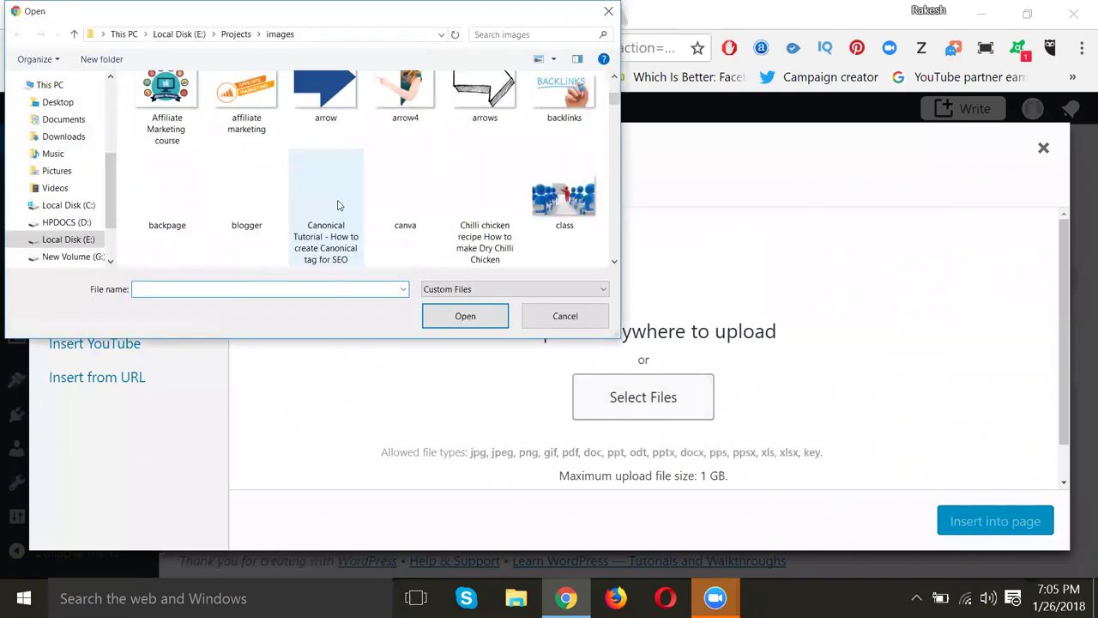
scroll(339, 203, down, 2)
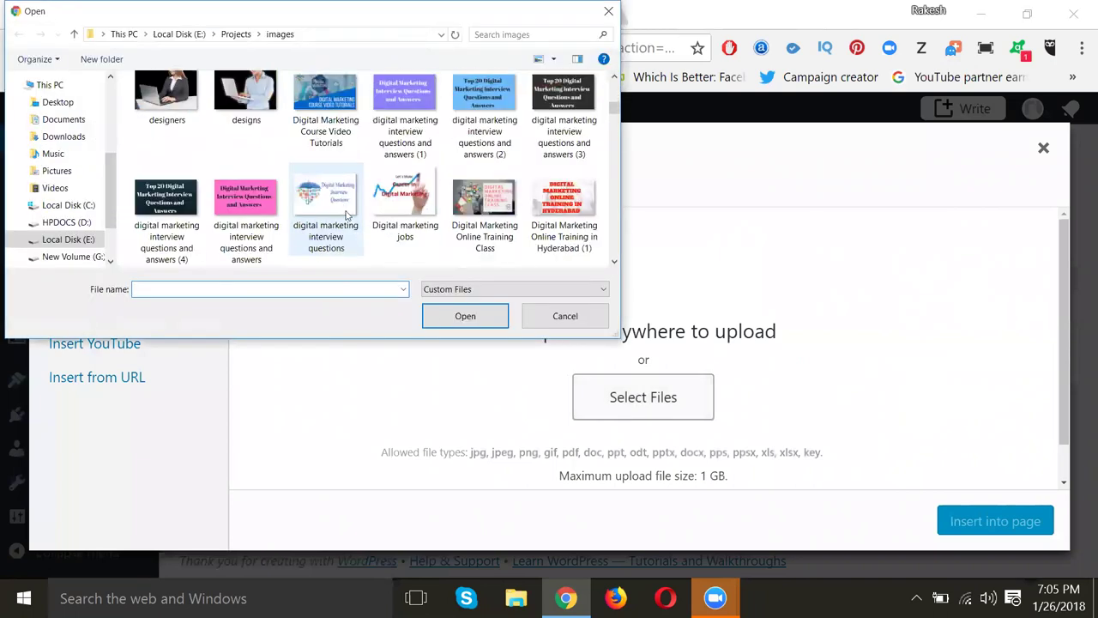
scroll(356, 197, down, 3)
scroll(358, 196, down, 3)
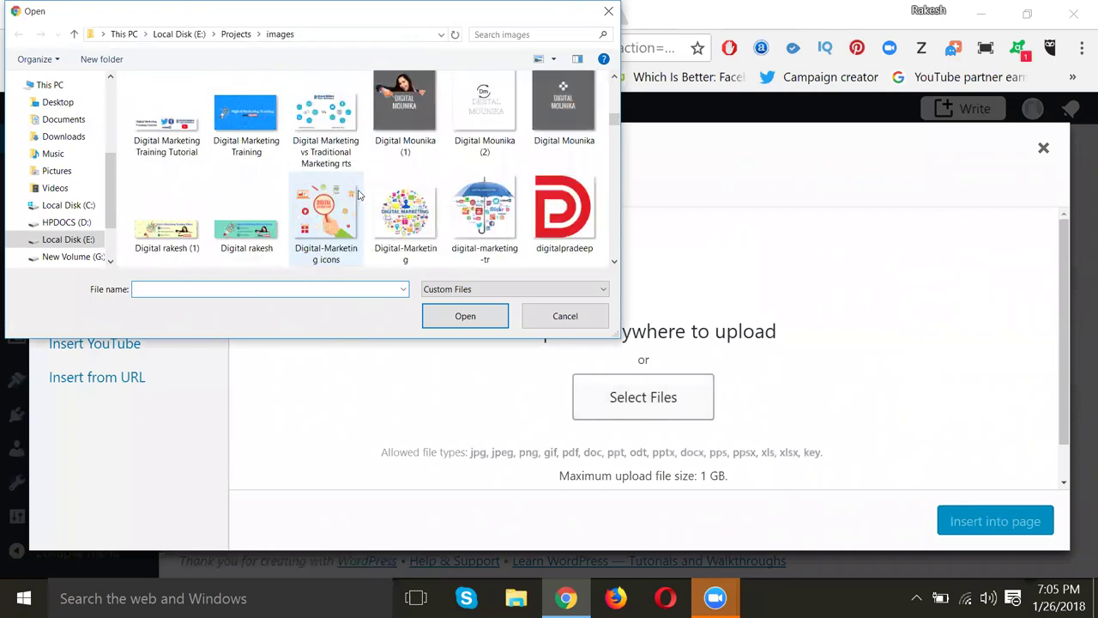
key(ctrl+e)
text(affil)
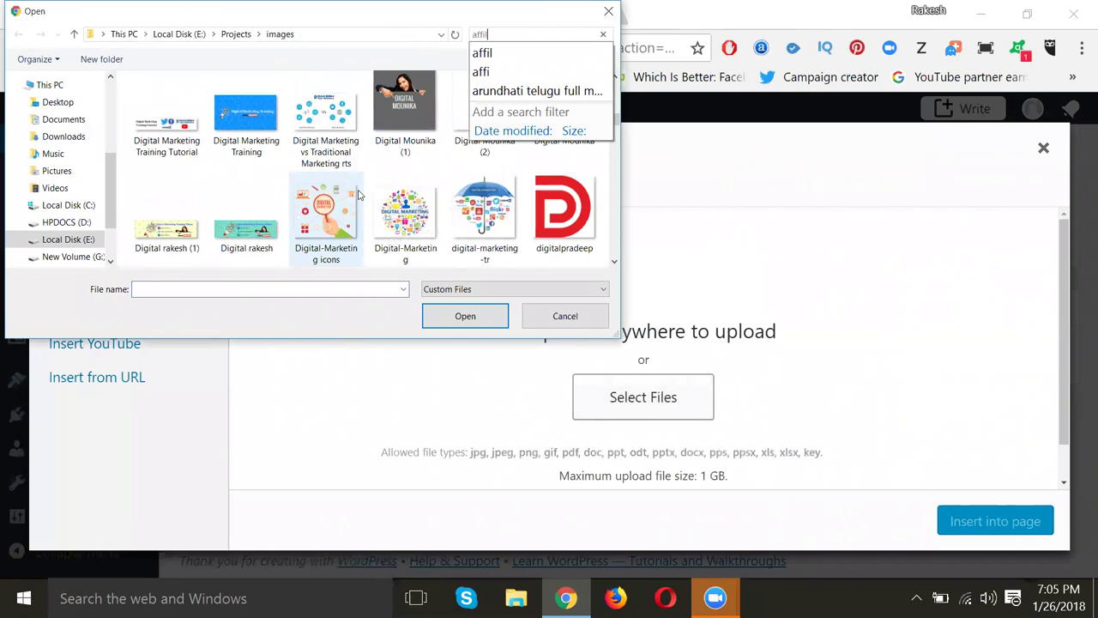
double_click(171, 123)
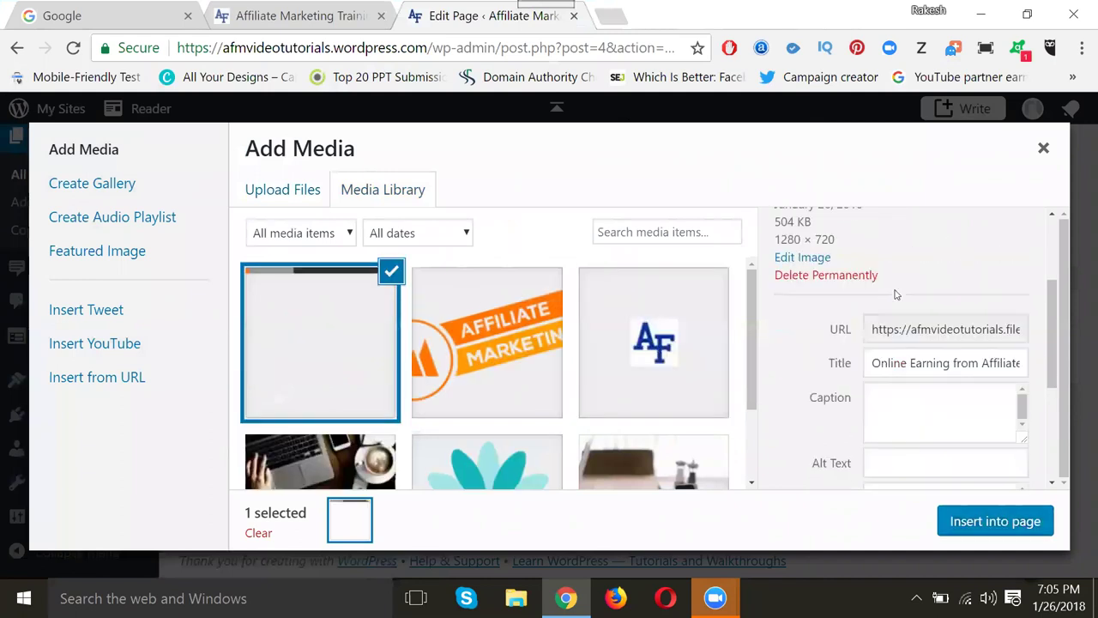
- Insert the uploaded affiliate earning image into the page with Center alignment and the Large – 620 × 349 size
scroll(895, 295, down, 3)
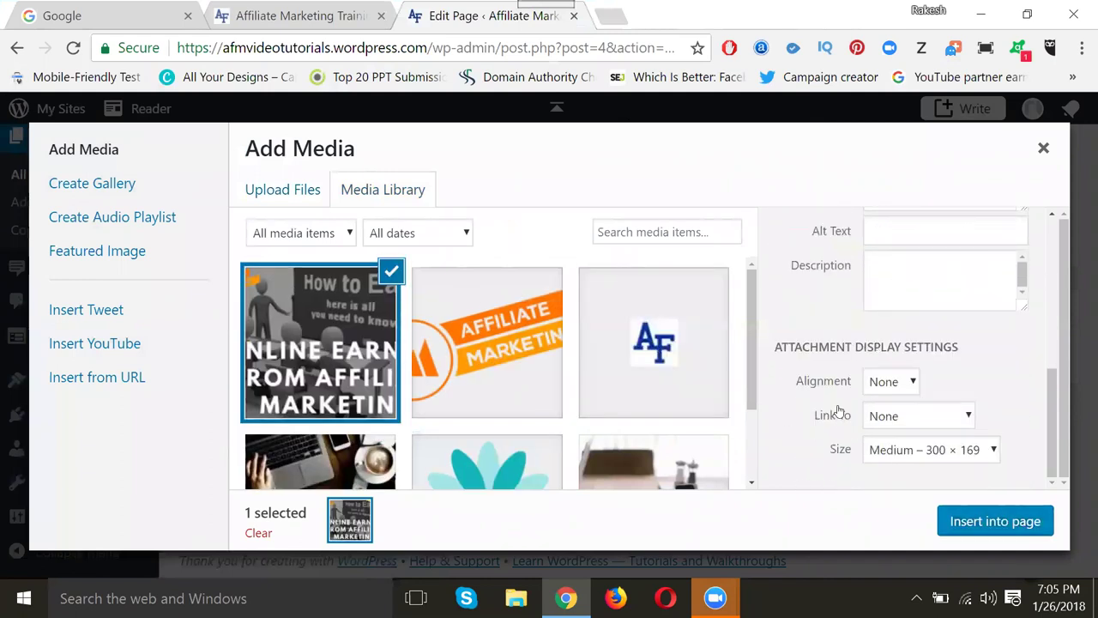
click(887, 383)
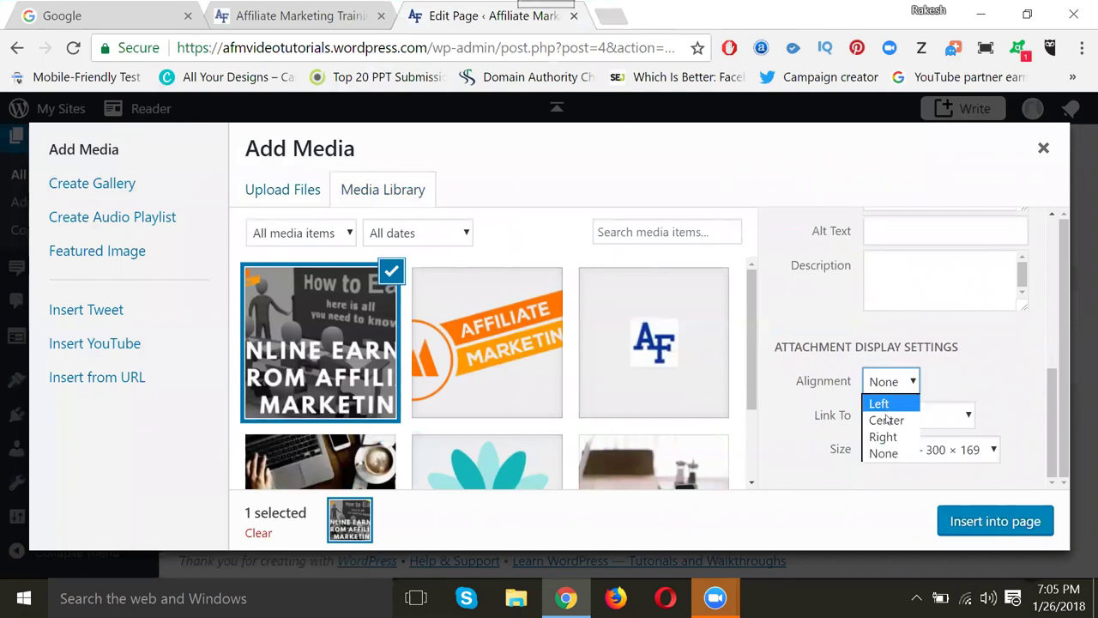
click(884, 420)
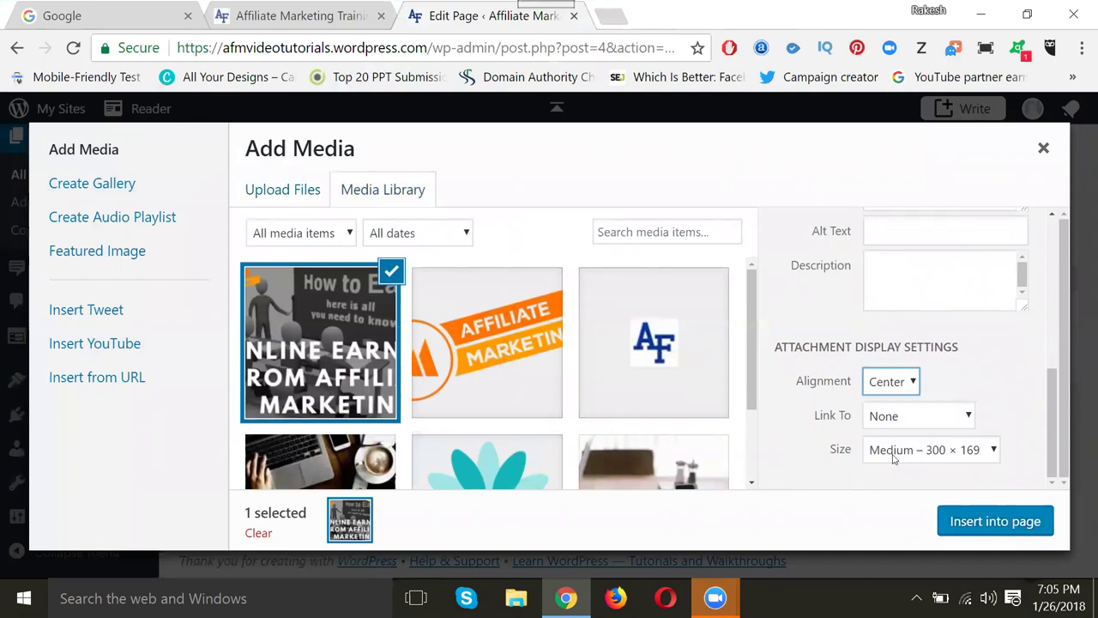
click(894, 458)
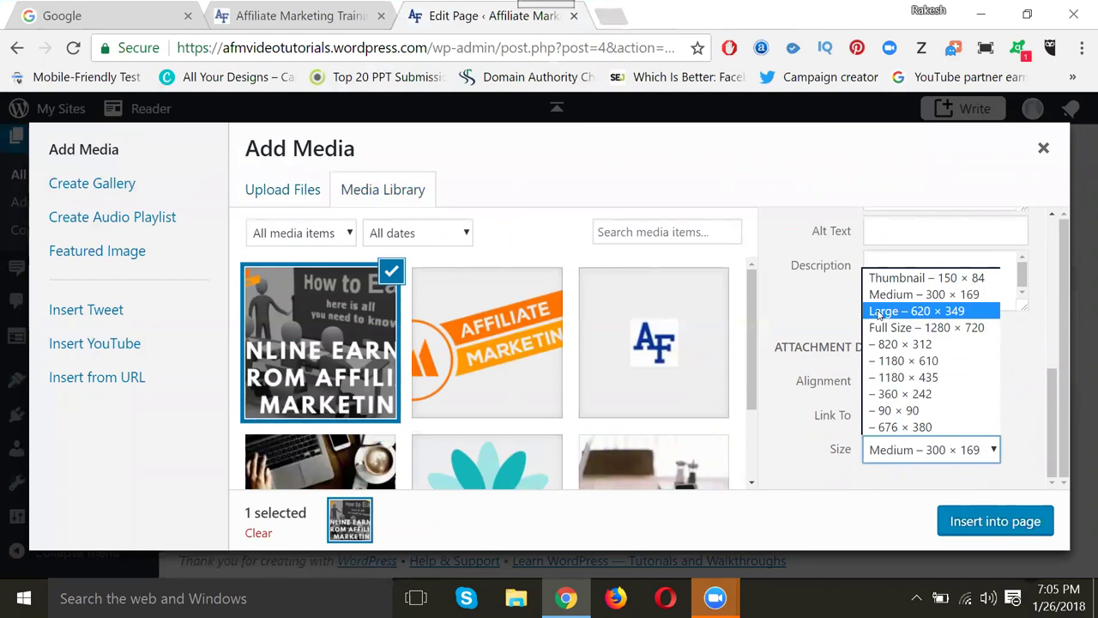
click(879, 314)
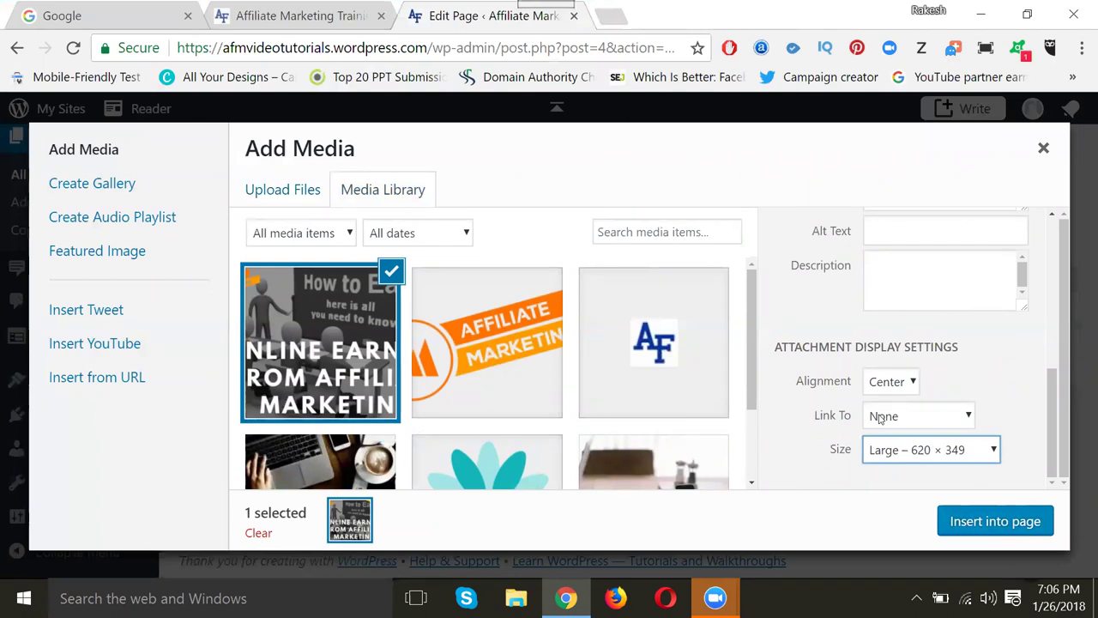
click(994, 523)
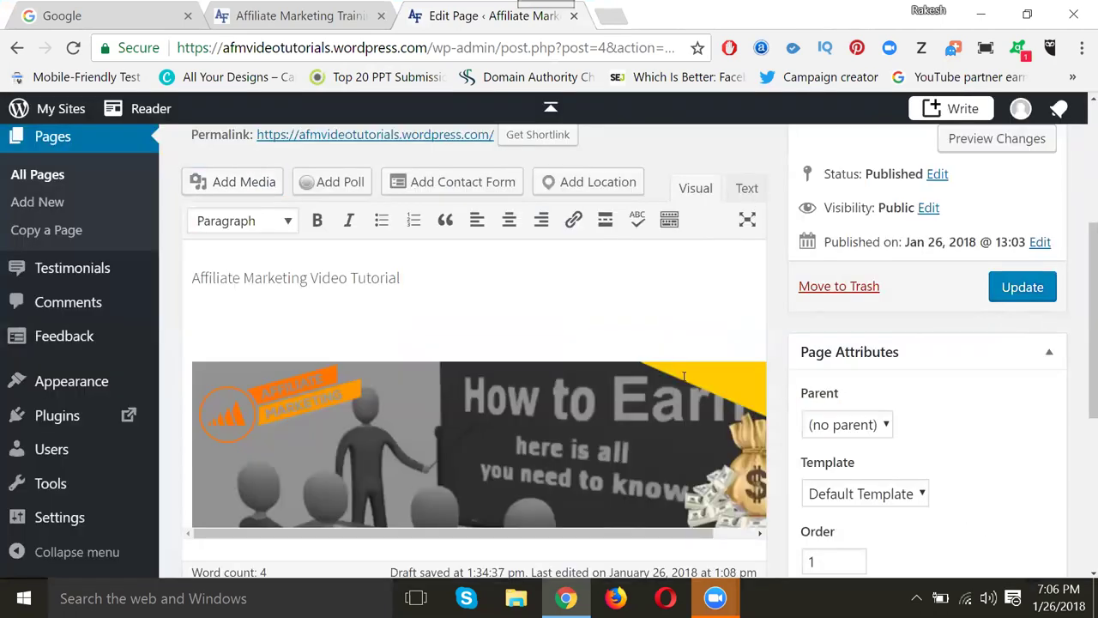
- Add two blank lines beneath the inserted image in the page content
scroll(684, 375, down, 2)
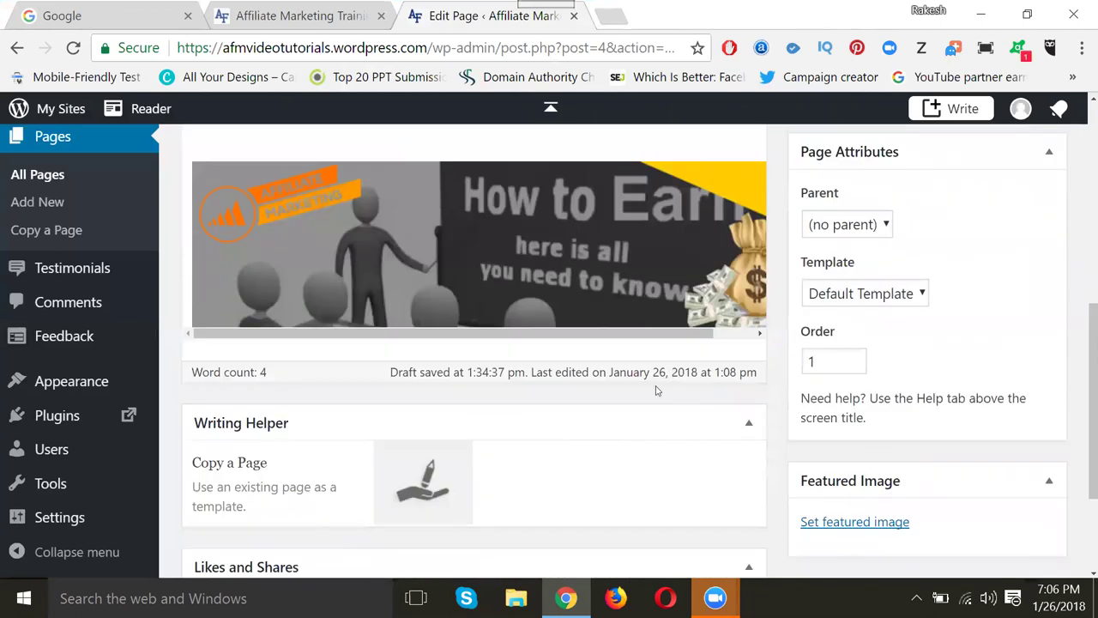
scroll(643, 300, up, 1)
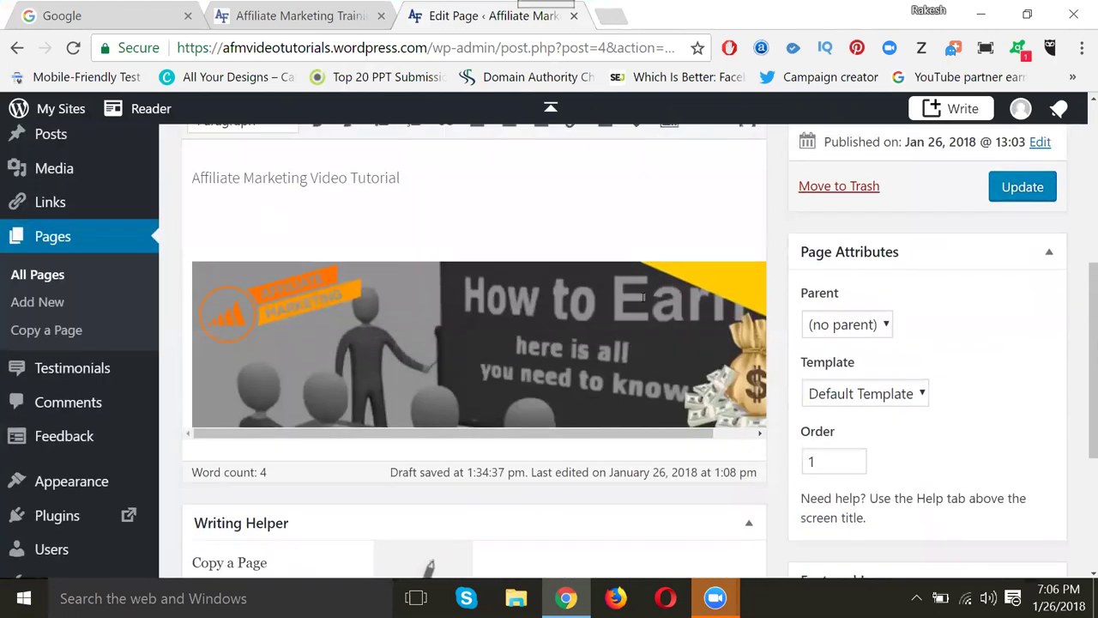
scroll(630, 216, down, 3)
click(626, 197)
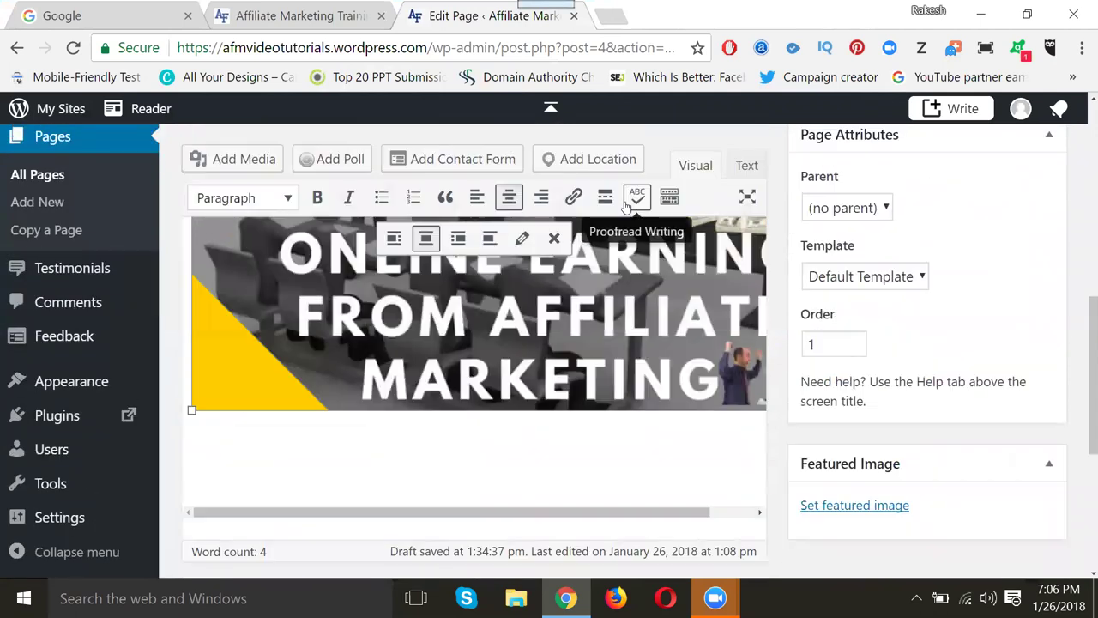
click(610, 437)
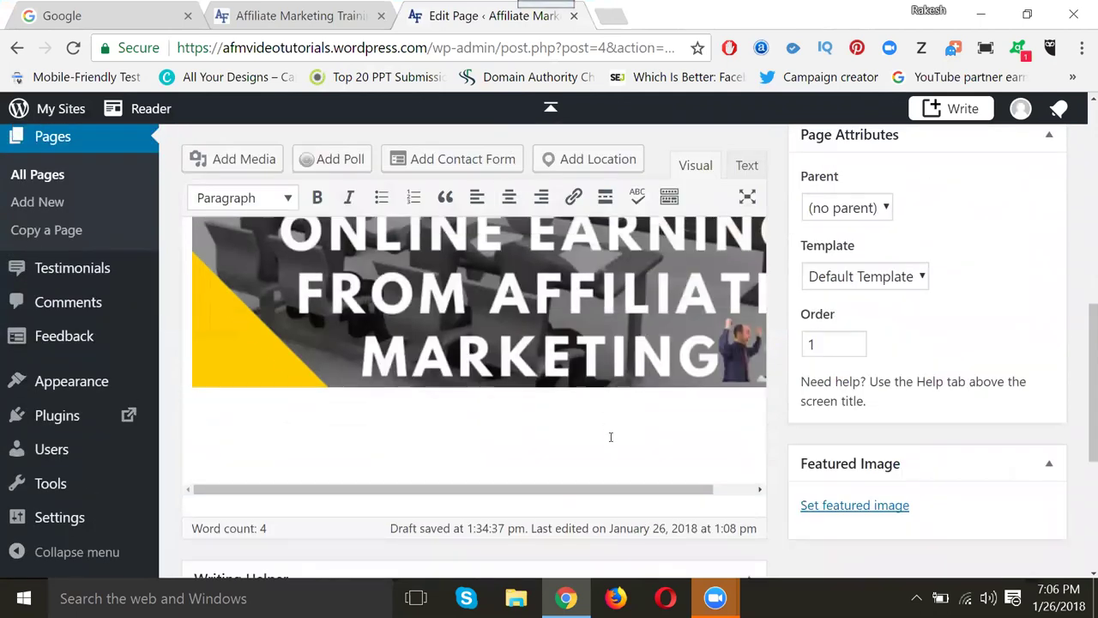
key(Return)
key(Return)
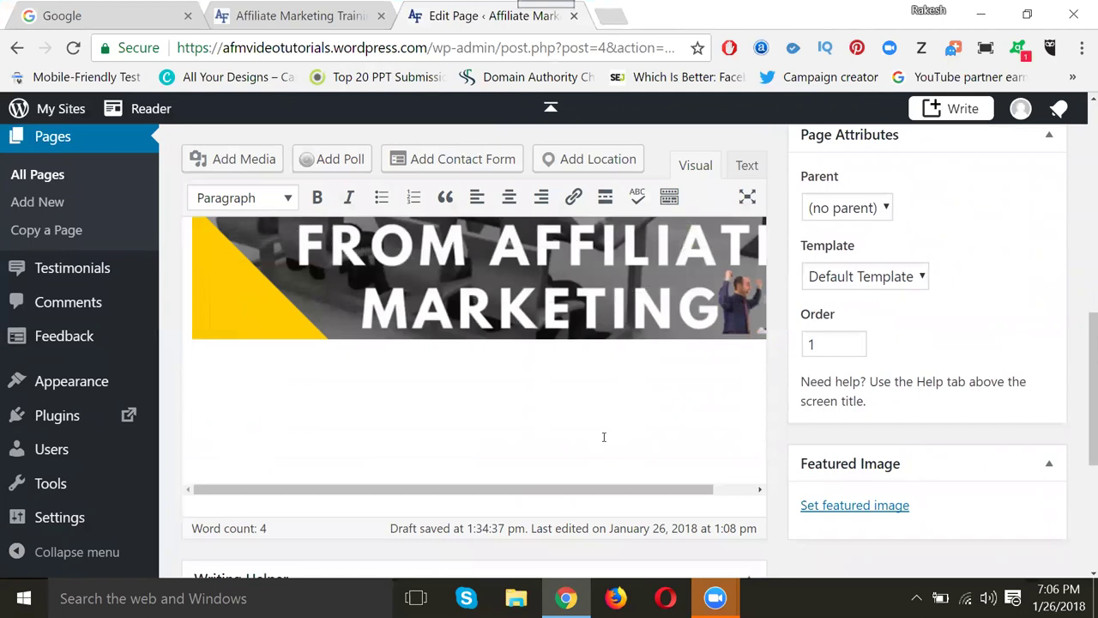
- Shrink the browser display to fit the whole image, and examine the page content in both visual and HTML form
key(ctrl+minus)
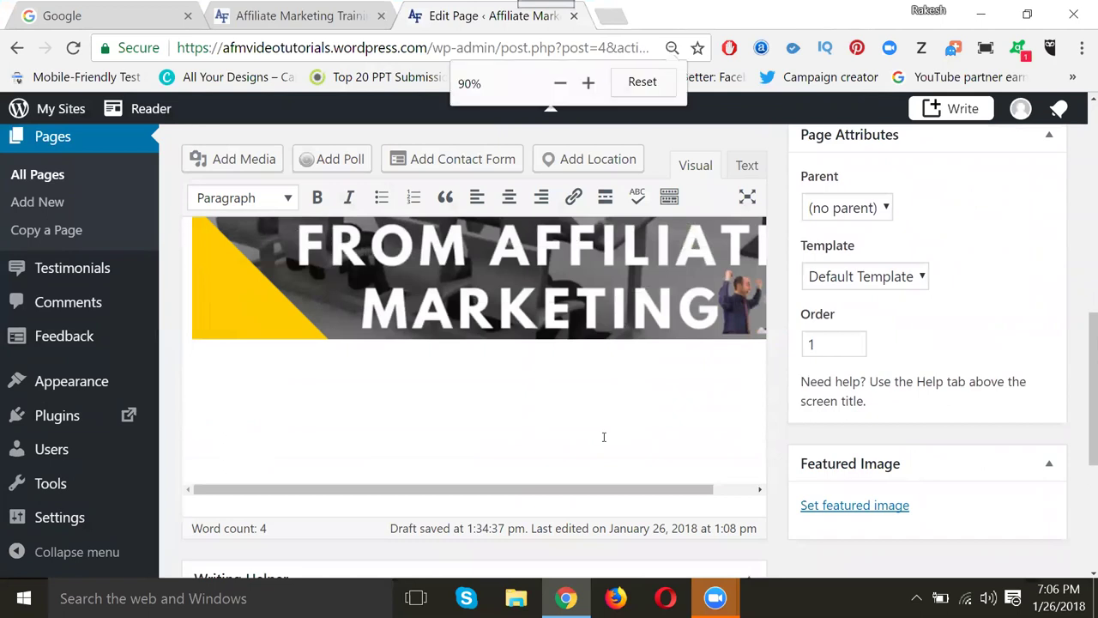
key(ctrl+minus)
scroll(605, 433, up, 5)
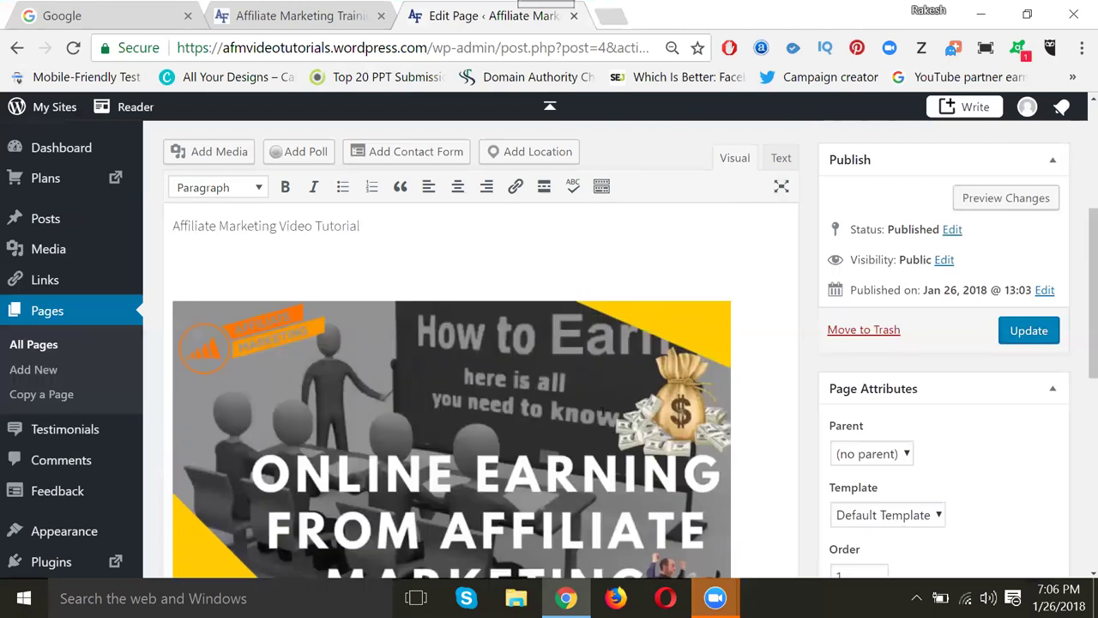
scroll(620, 395, down, 1)
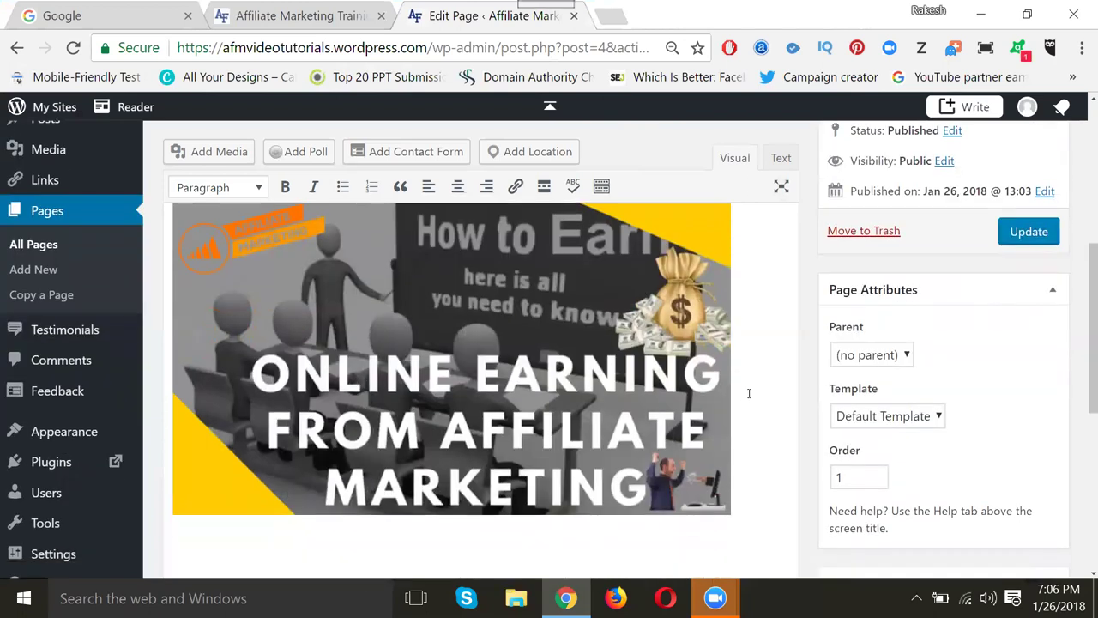
scroll(749, 394, down, 2)
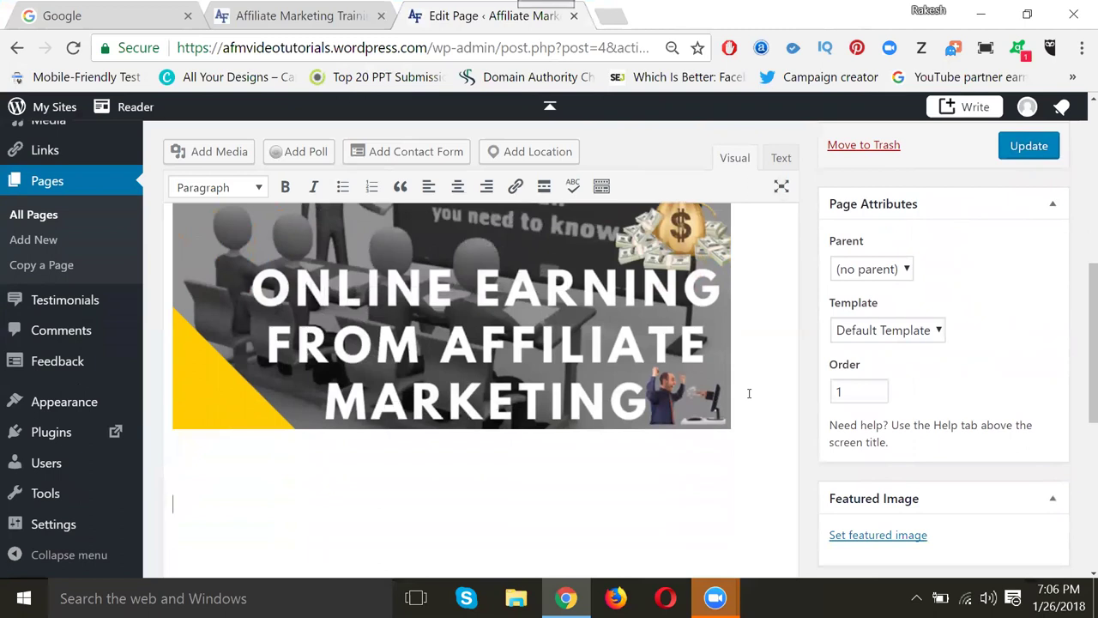
click(781, 159)
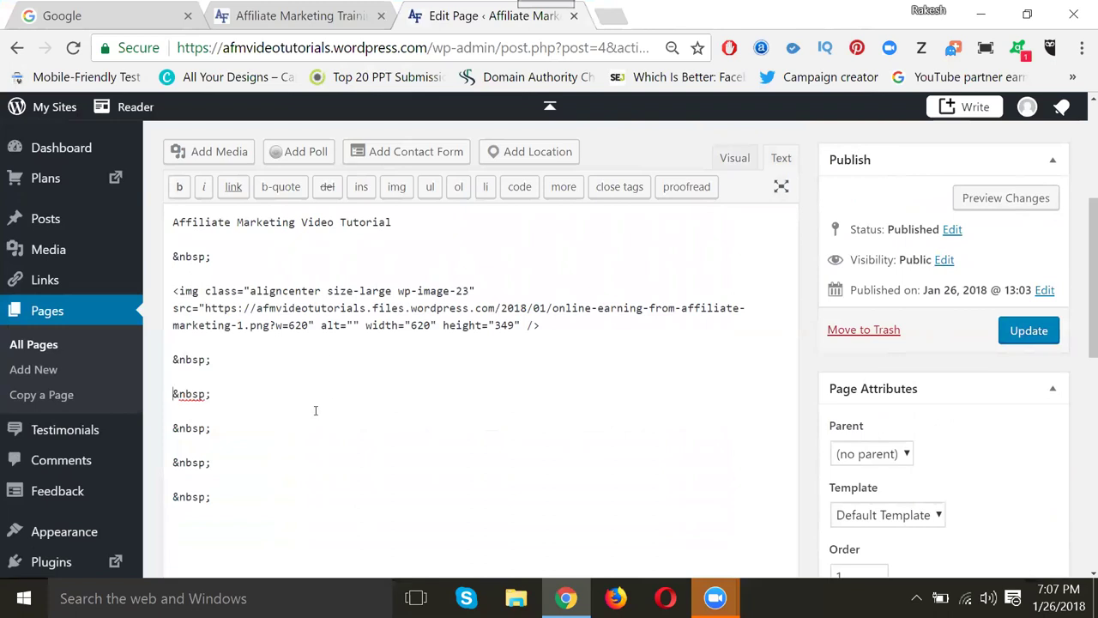
click(736, 158)
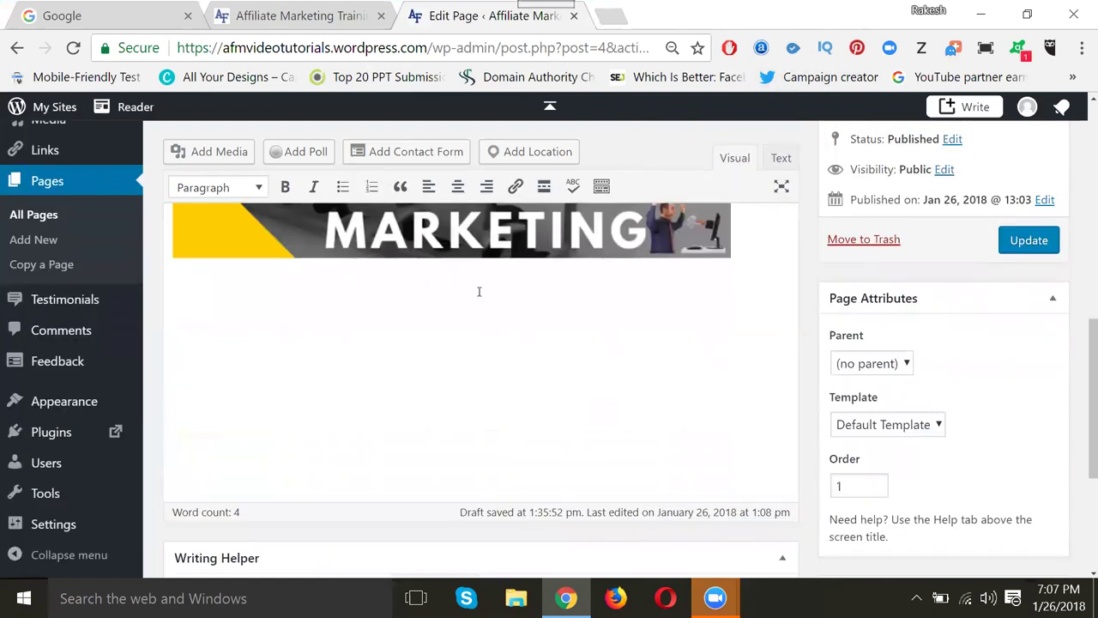
- Write "Training Video" below the image and add two new lines after it
text(Training Video)
key(Return)
key(Return)
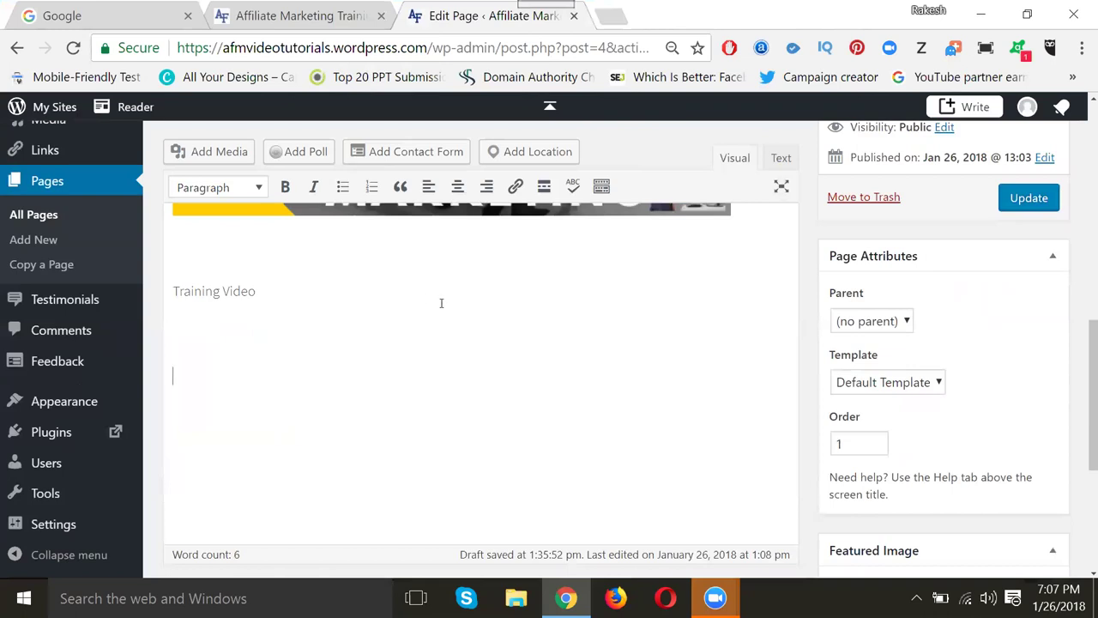
- Open YouTube in a new browser tab and go to the playlists of the account's own channel
key(ctrl+t)
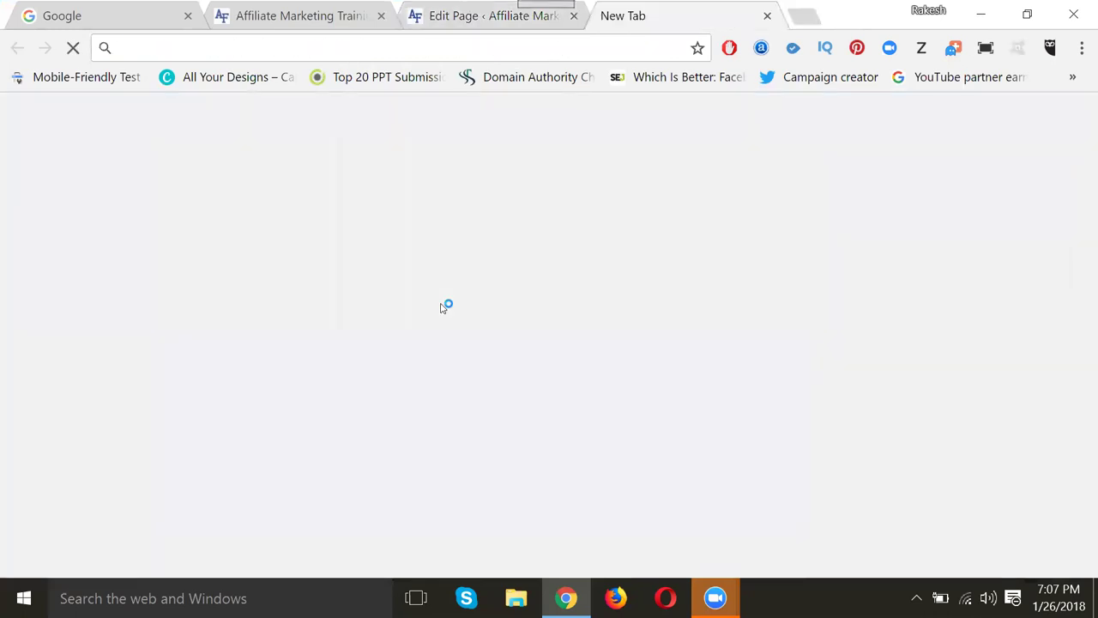
text(youtube)
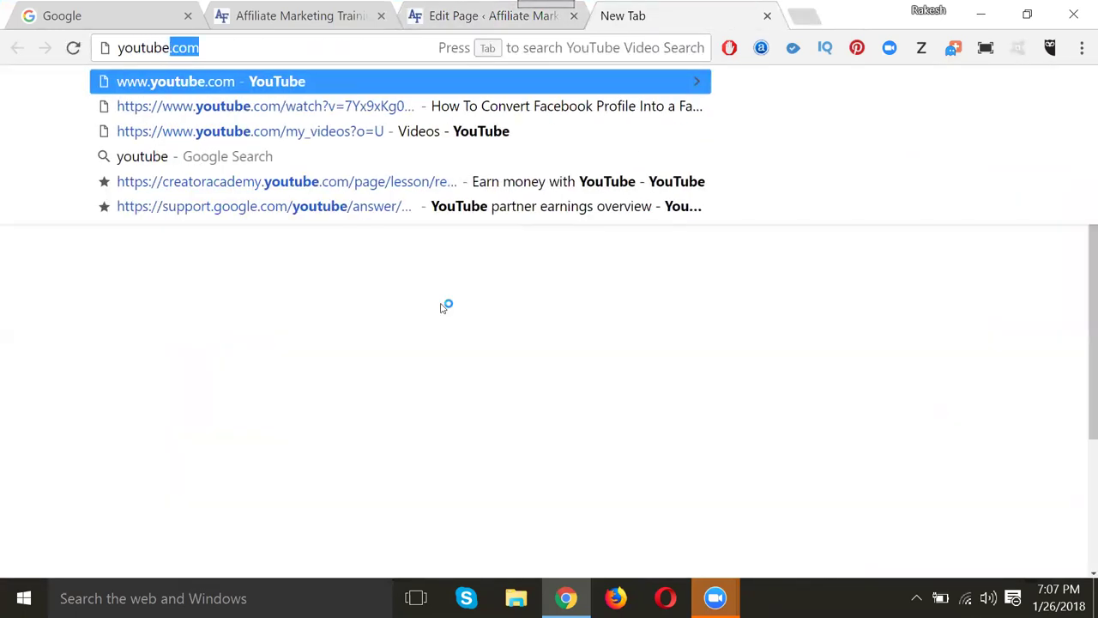
key(Return)
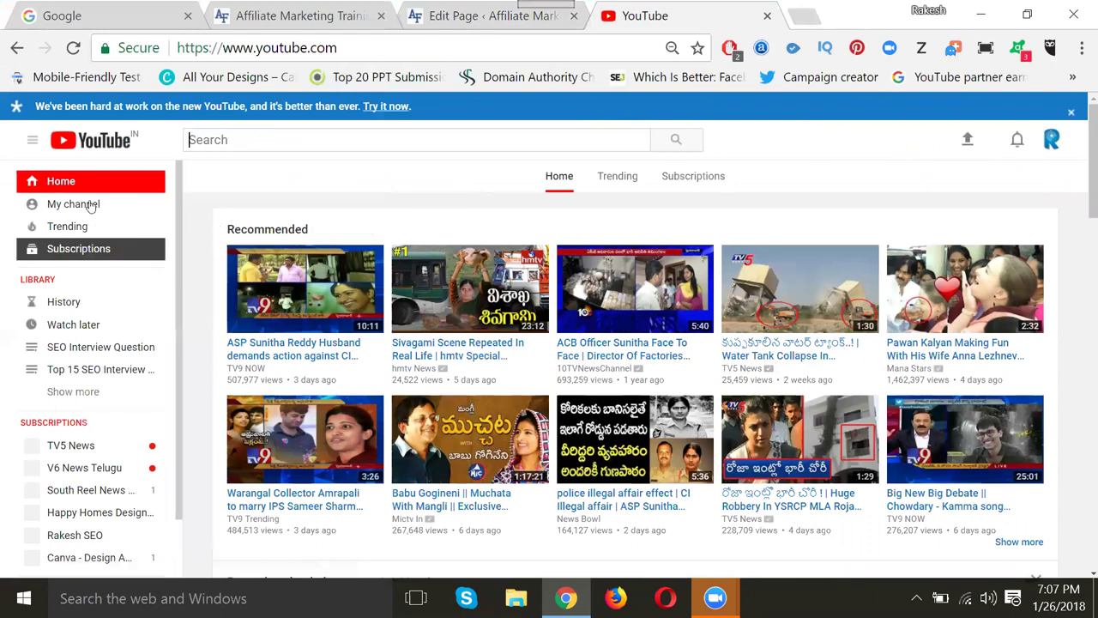
click(86, 248)
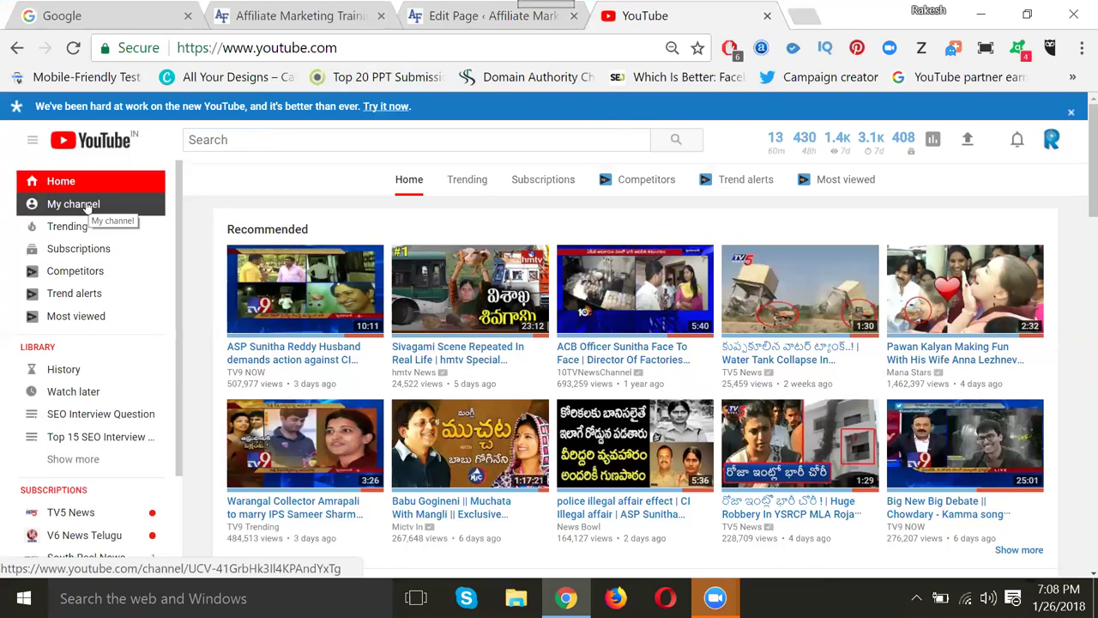
click(87, 206)
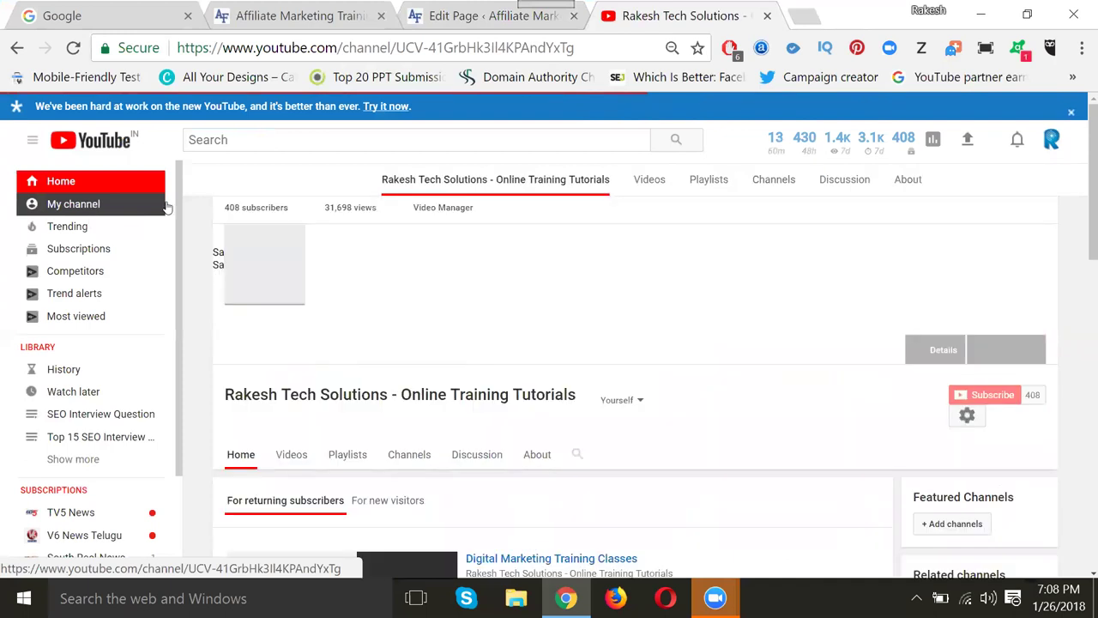
scroll(345, 210, down, 2)
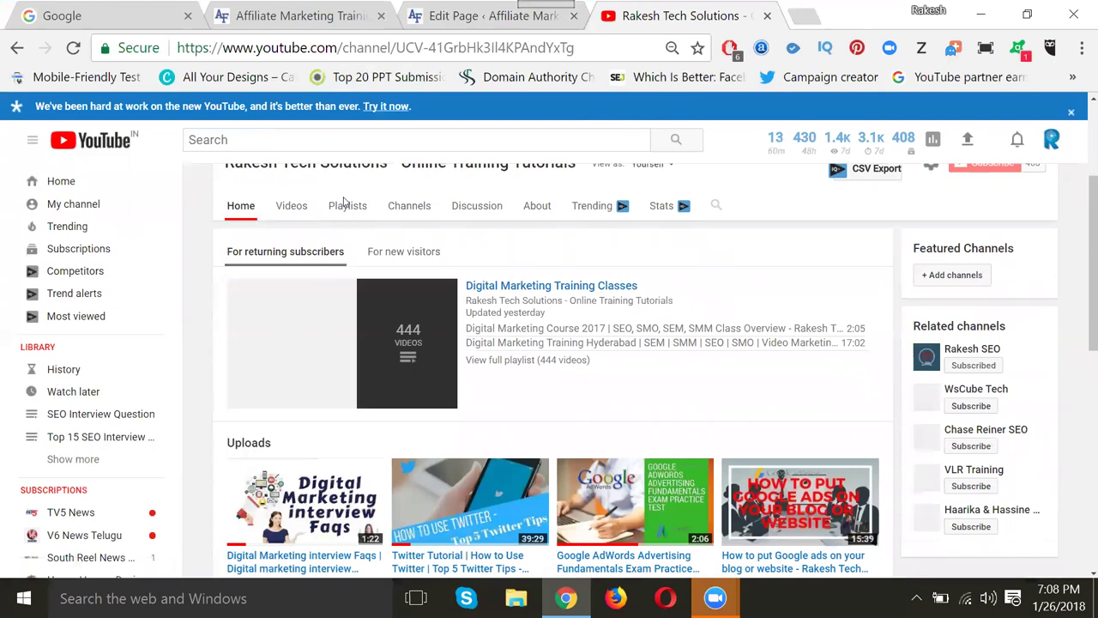
click(345, 210)
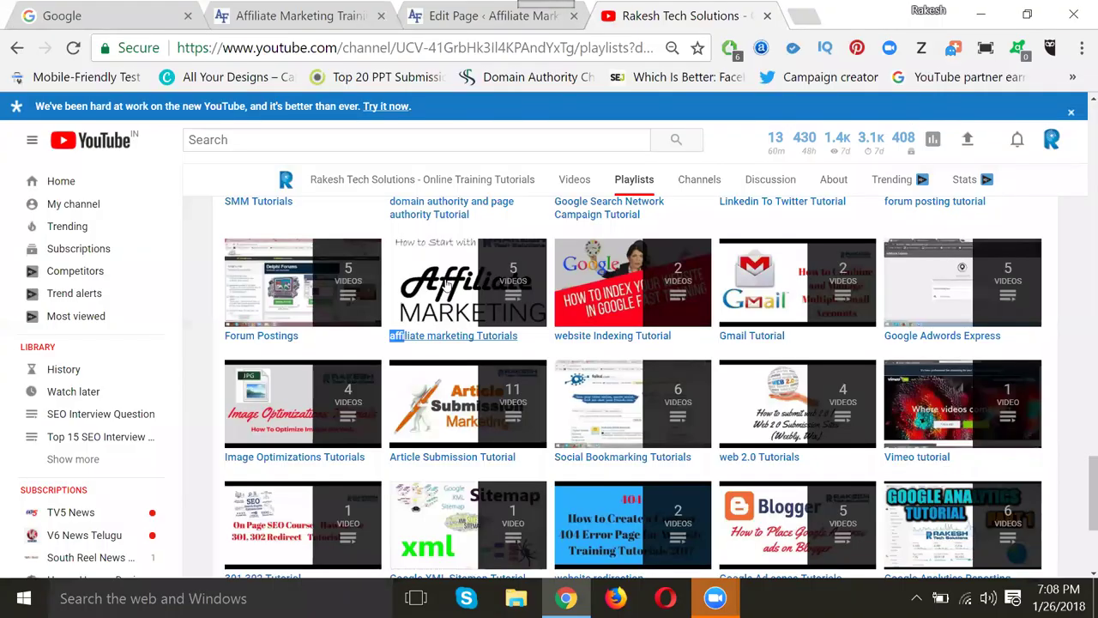
- Play the affiliate marketing Tutorials playlist muted and copy the embed code of its first video
mouse_move(447, 287)
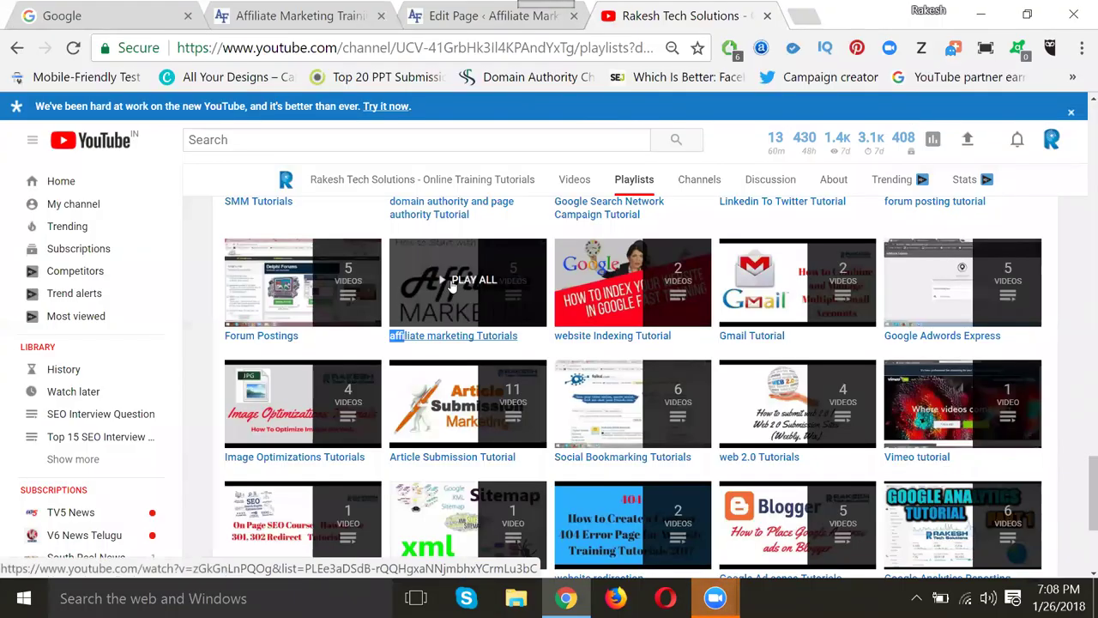
click(452, 282)
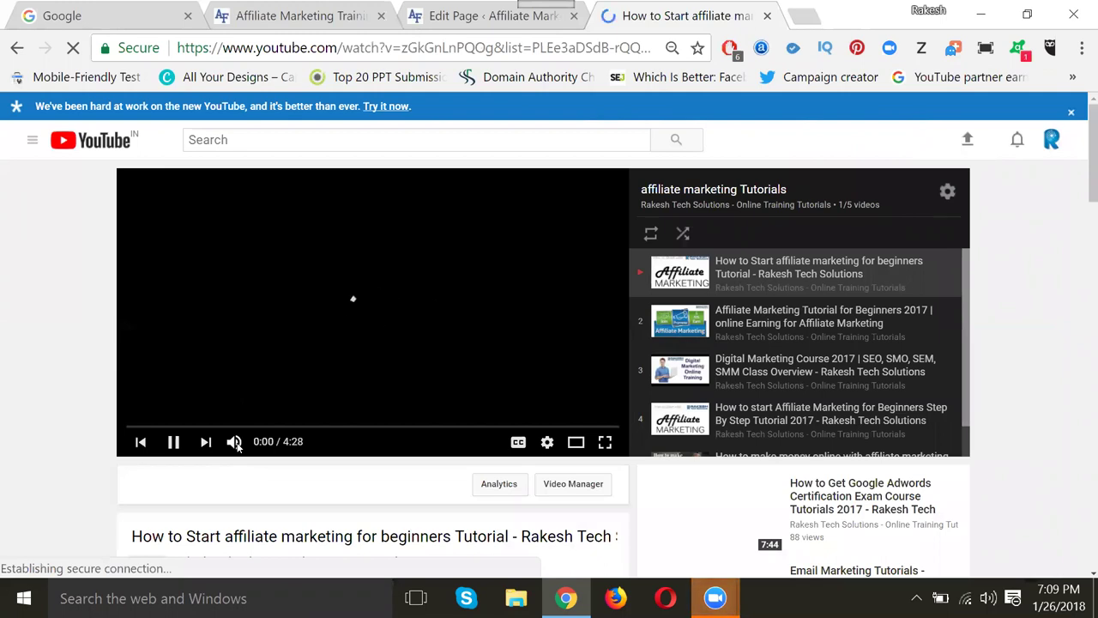
click(236, 442)
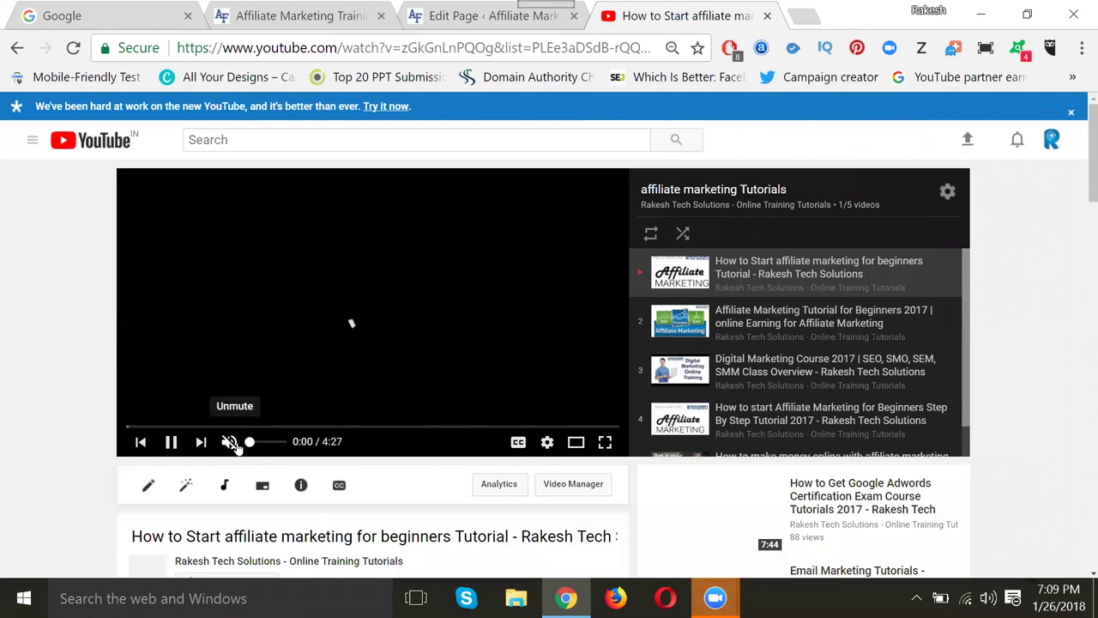
scroll(225, 429, down, 4)
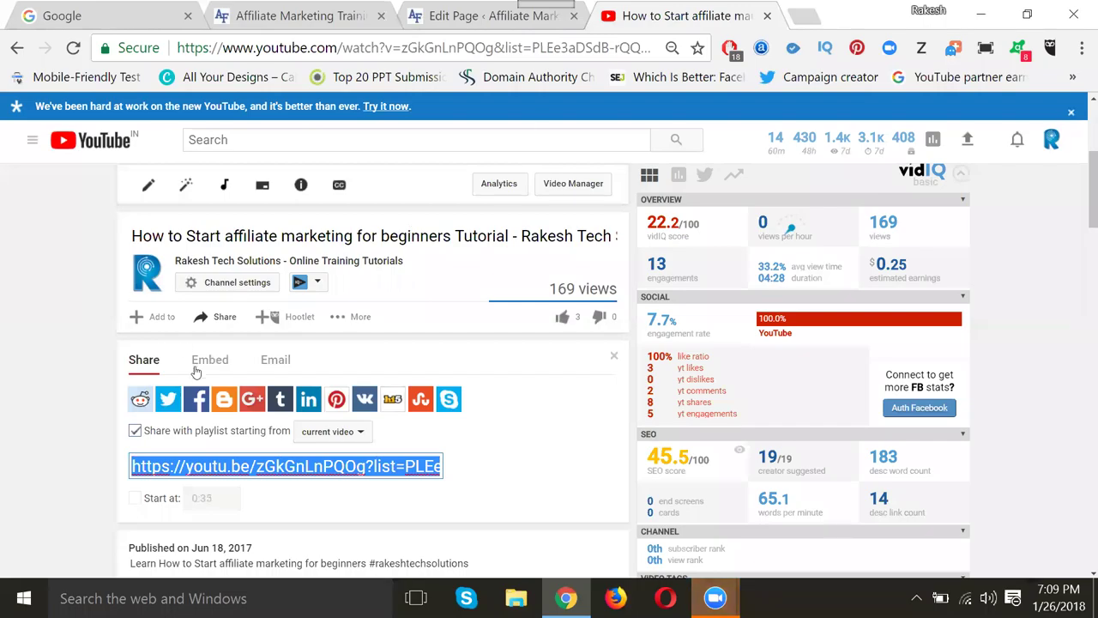
click(210, 360)
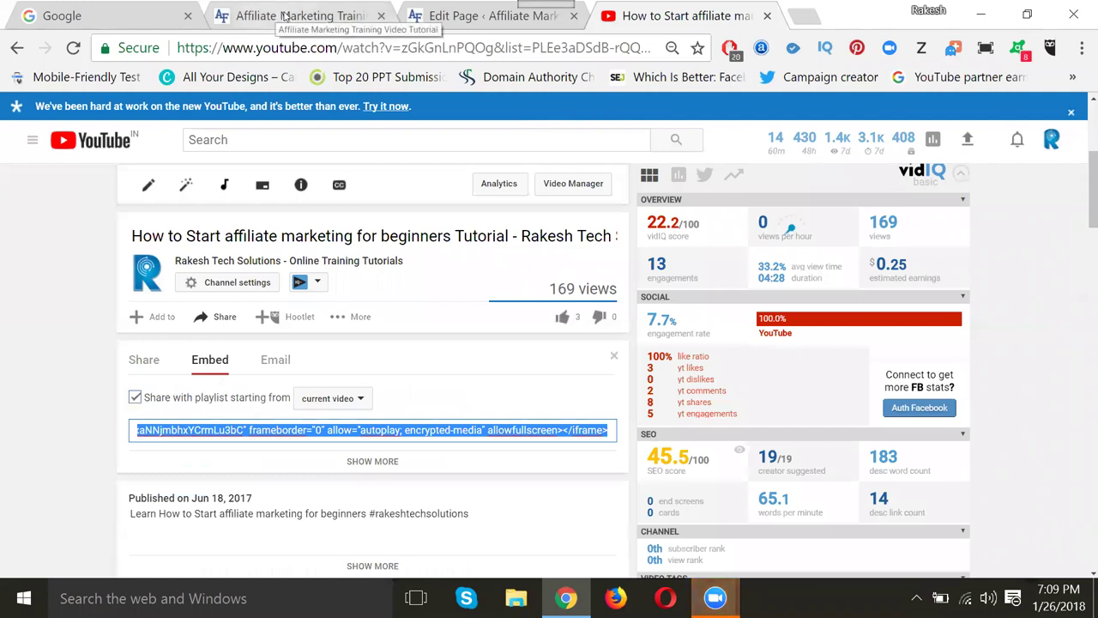
- Return to the Home page editor, paste the YouTube iframe code into the HTML below "Training Video", and show the visual view
click(448, 15)
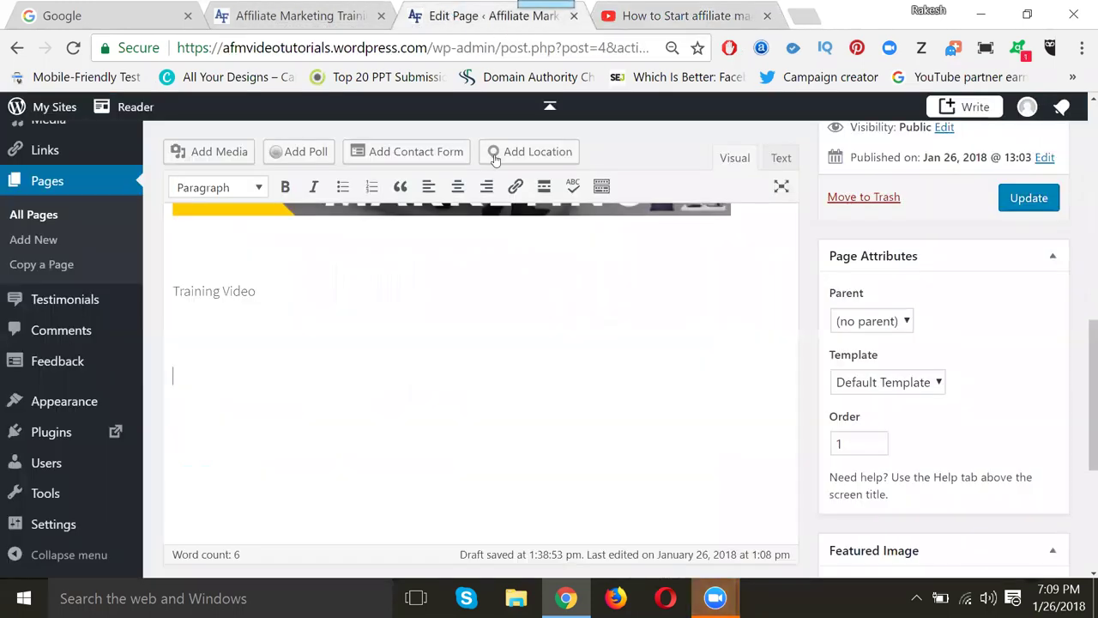
click(780, 158)
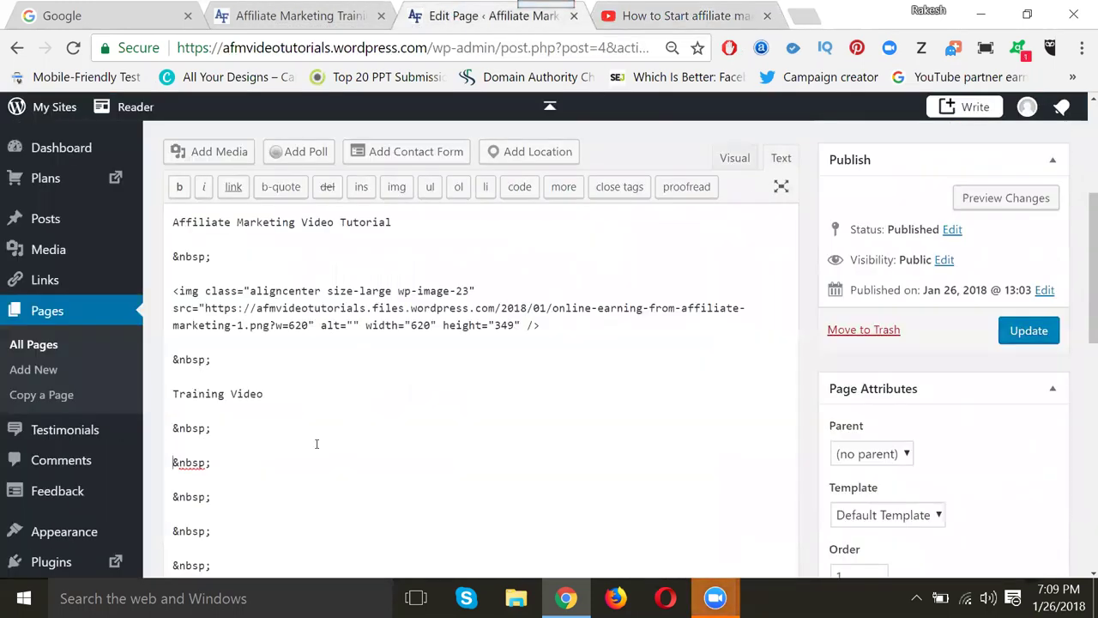
scroll(287, 449, down, 2)
scroll(265, 368, up, 1)
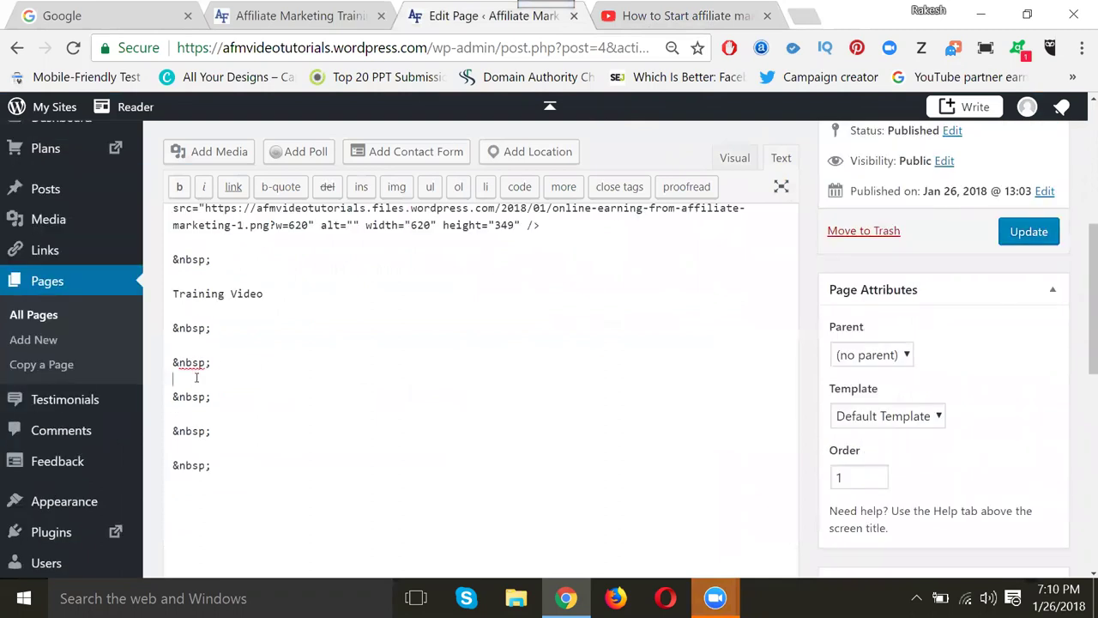
text(<iframe width="560" height="315" src="https://www.youtube.com/embed/zGkGnLnPQOg?list=PLEe3aDSdB-rQQHgxaNNjmbhxYCrmLu3bC" frameborder="0" allow="autoplay; encrypted-media" allowfullscreen></iframe>)
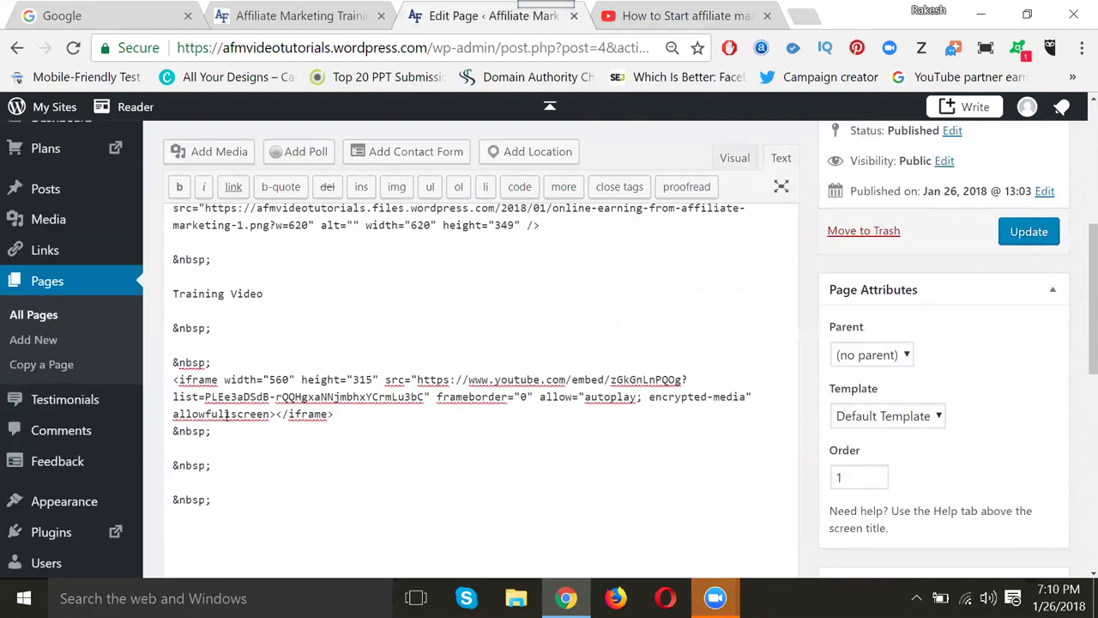
click(734, 158)
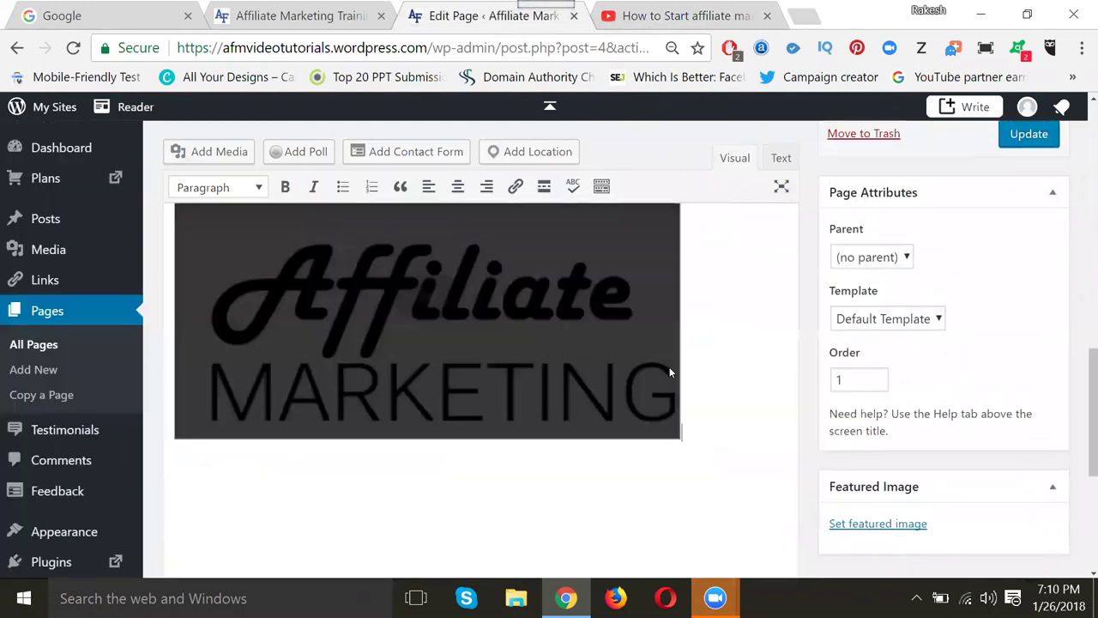
- Return to the YouTube tab, open the fourth video of the affiliate marketing Tutorials playlist, and copy its page address
scroll(700, 388, up, 1)
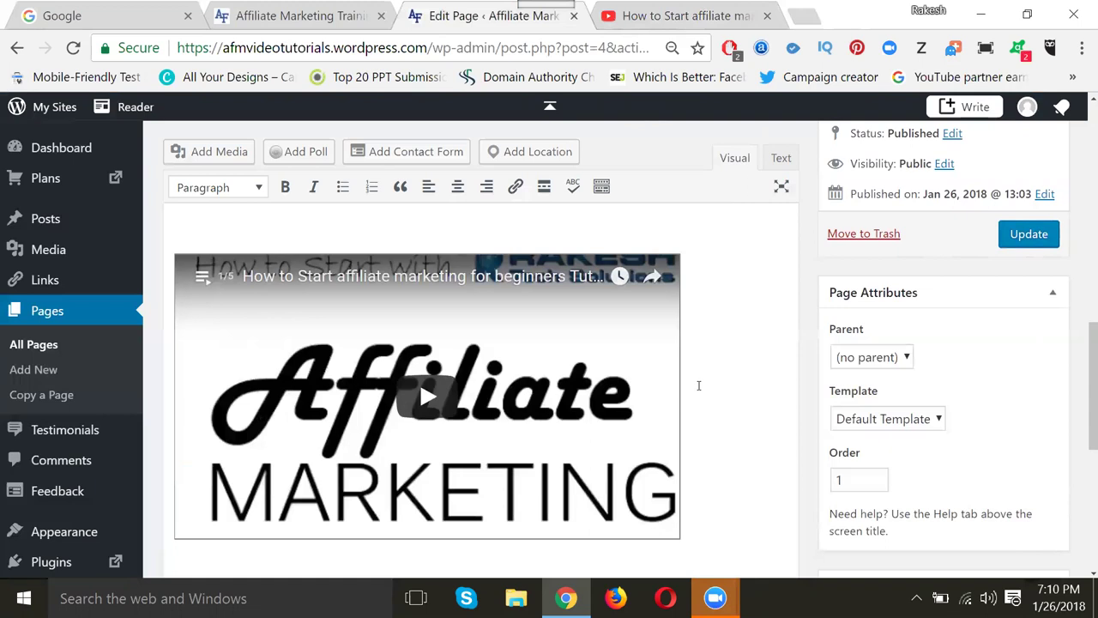
scroll(718, 378, up, 3)
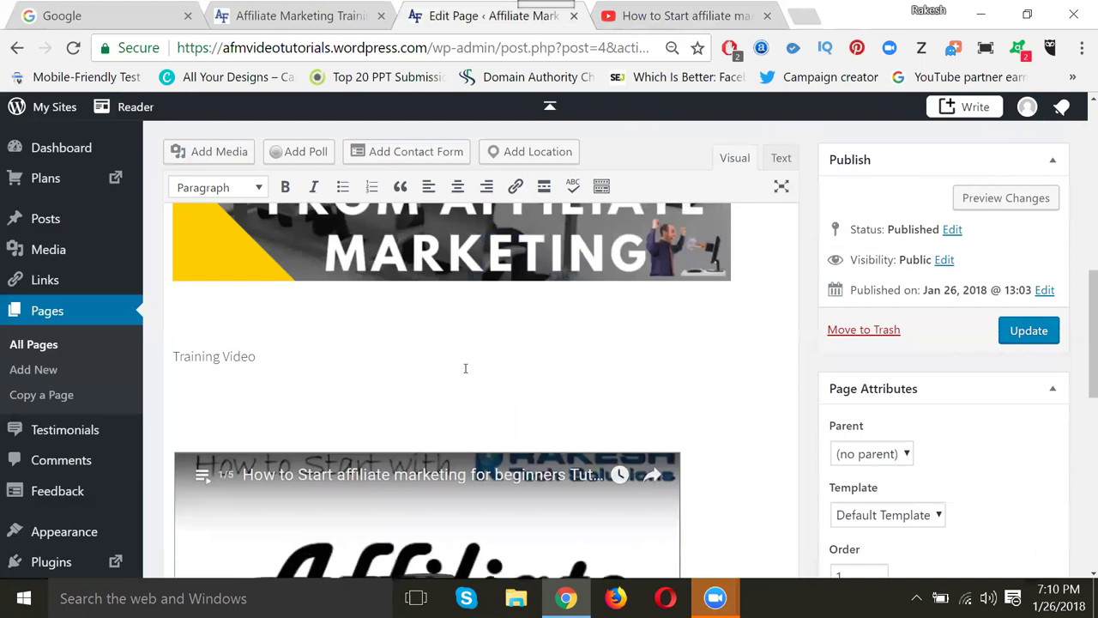
scroll(464, 368, down, 3)
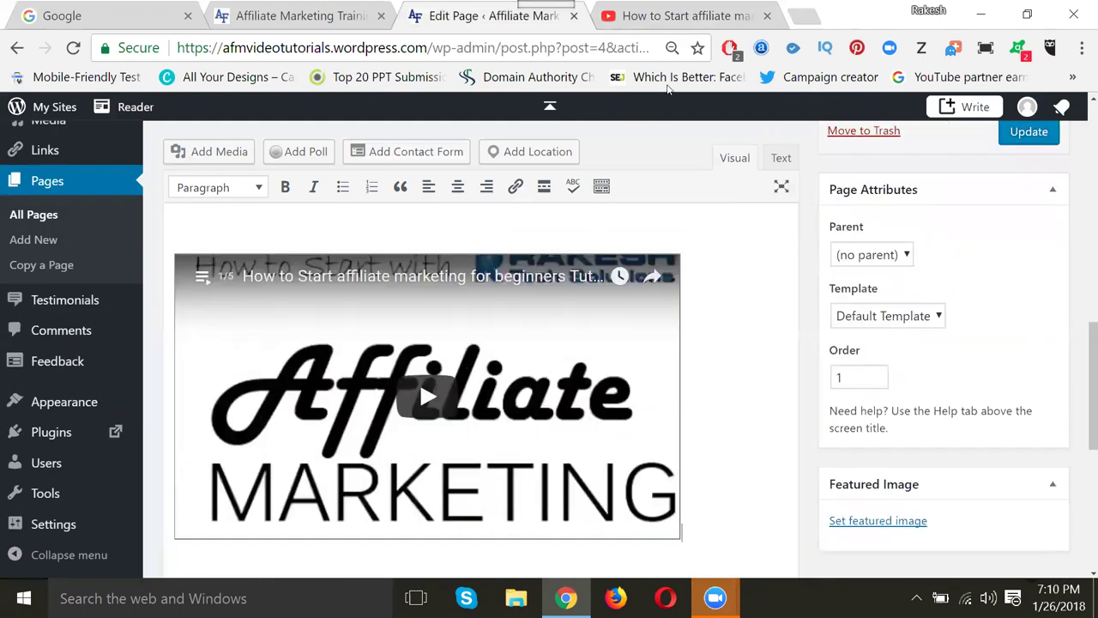
click(678, 16)
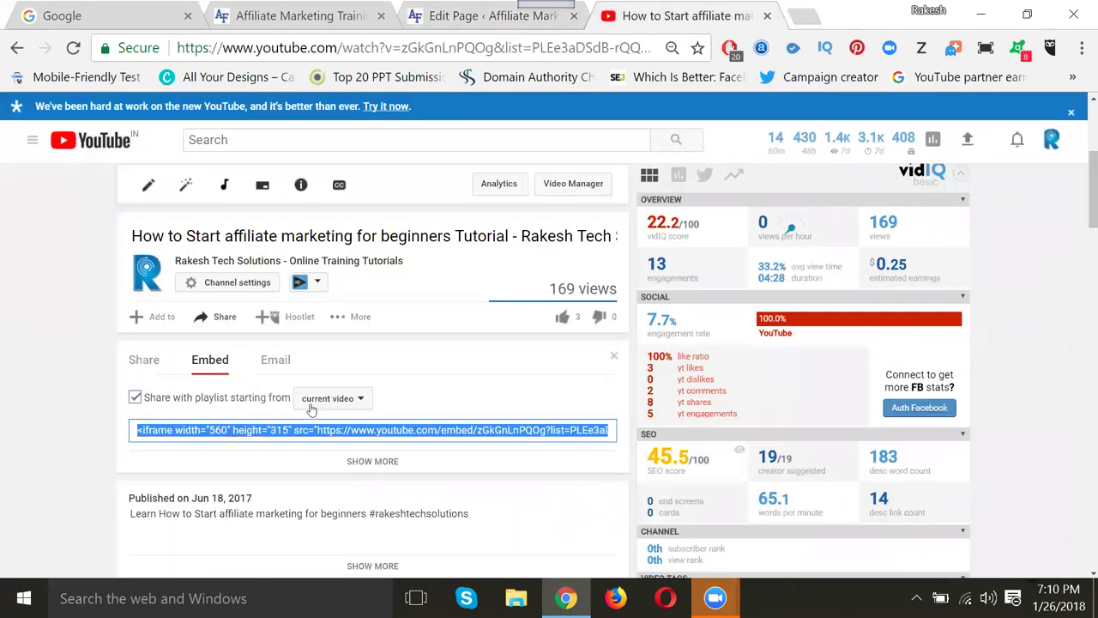
scroll(404, 421, up, 3)
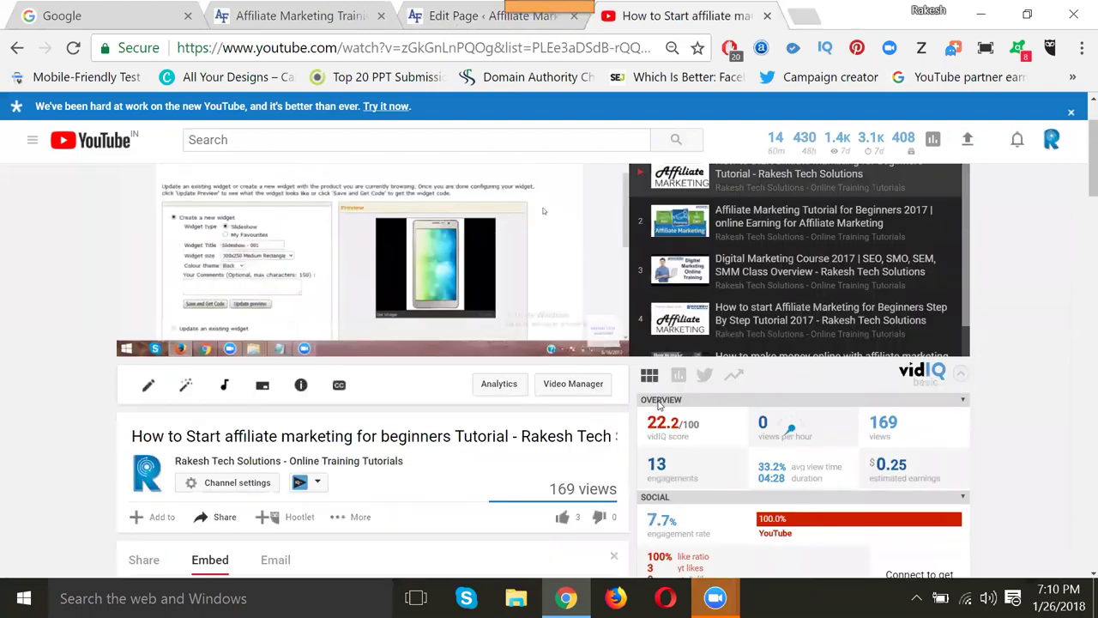
scroll(658, 405, up, 2)
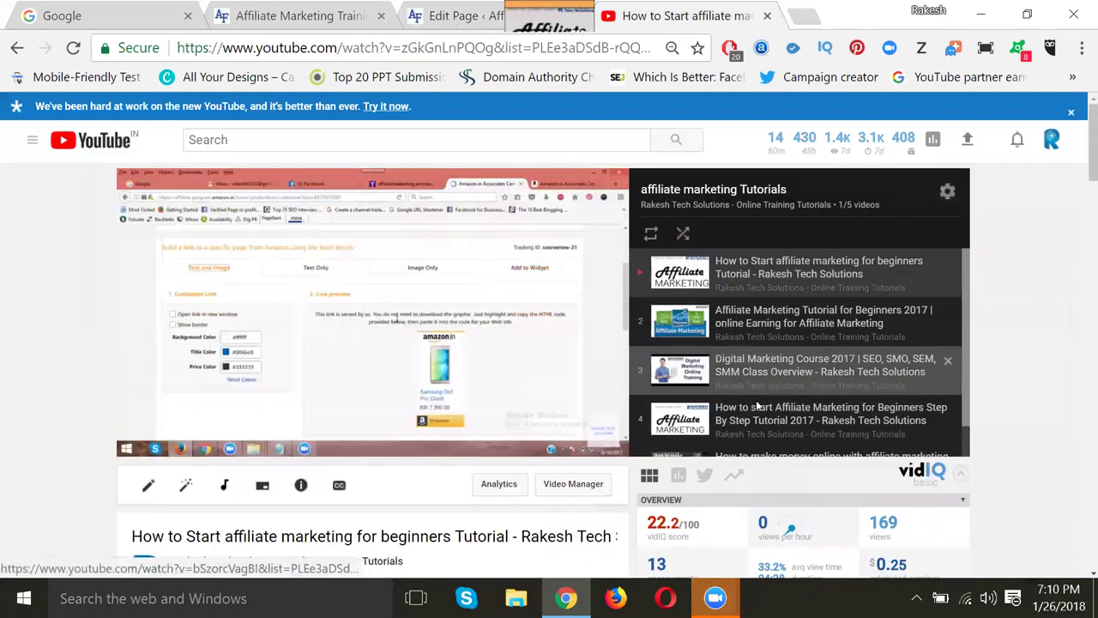
click(756, 415)
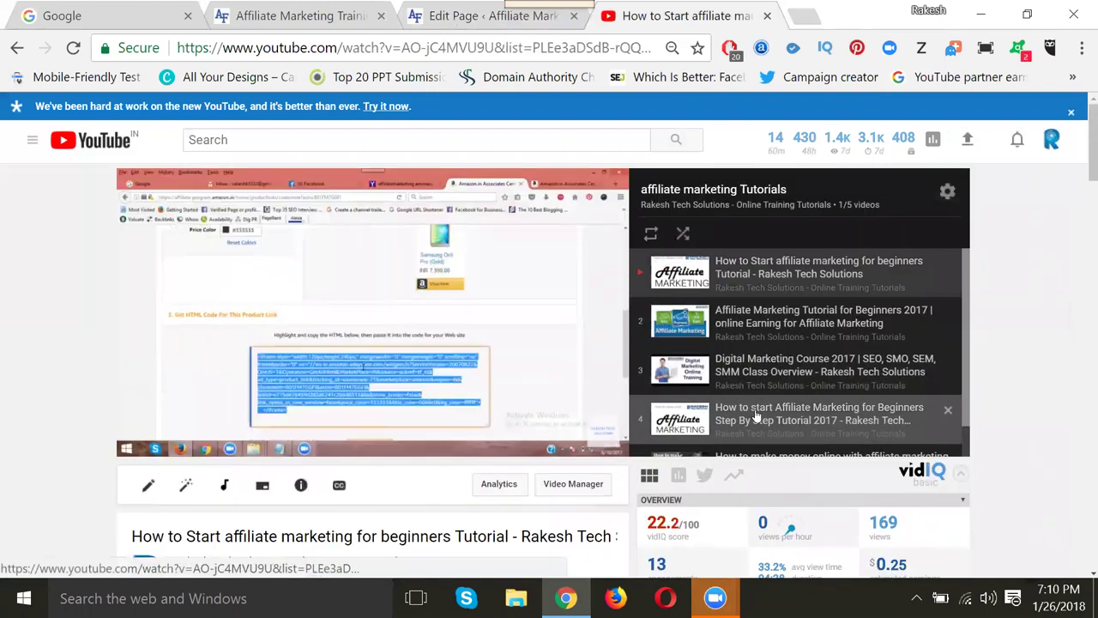
click(397, 48)
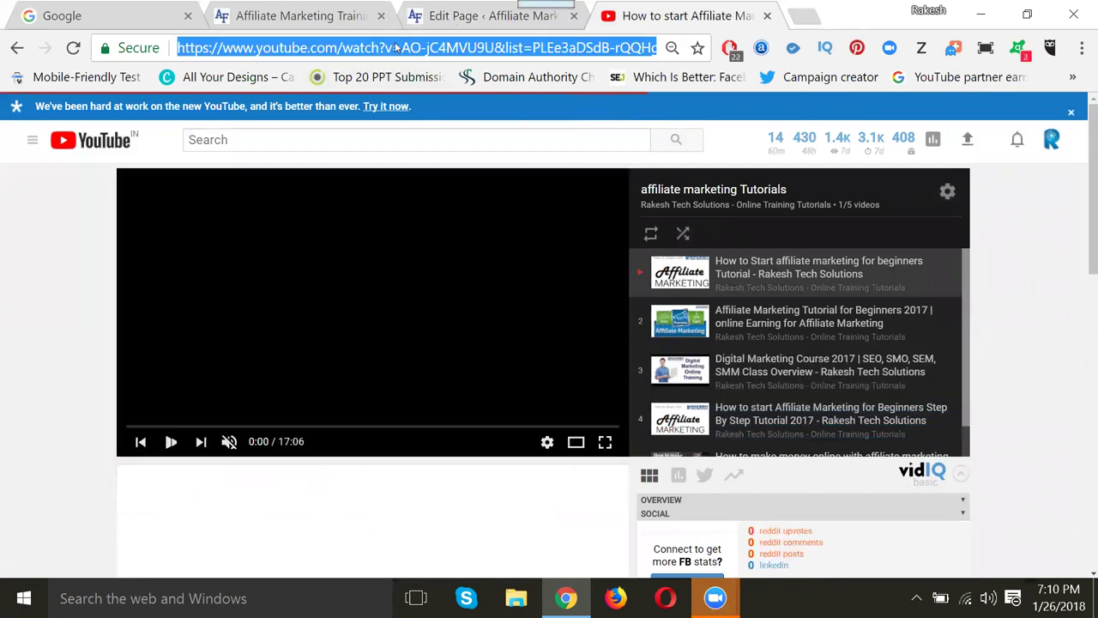
- Back in the Home page editor, insert the copied YouTube link (watch?v=AO-jC4MVU9U, playlist index=4) from URL below the first embedded video
click(442, 16)
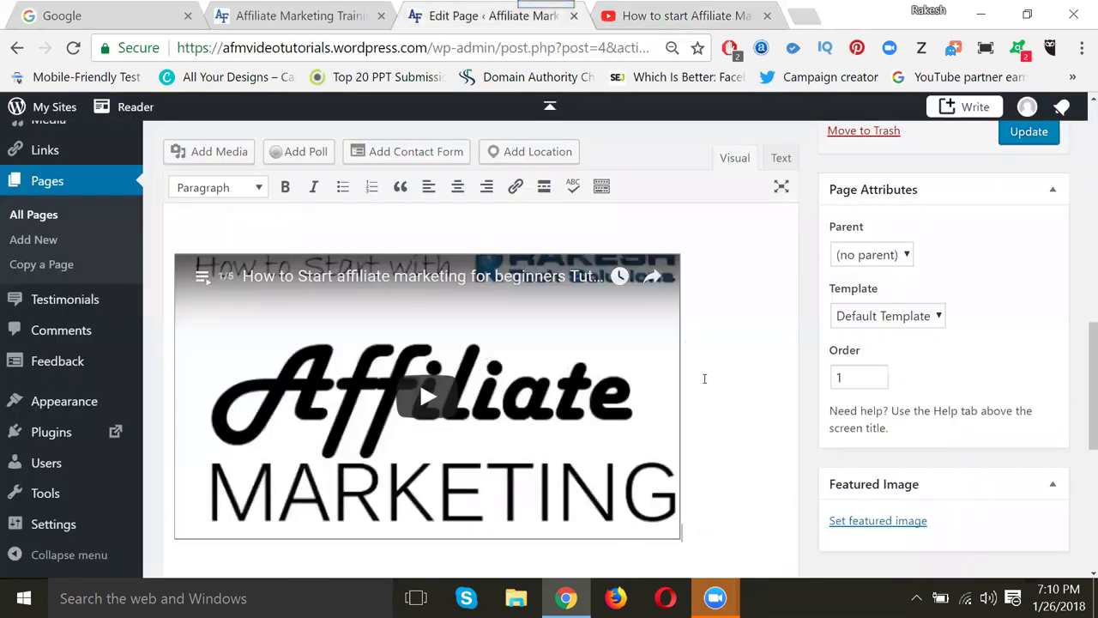
scroll(704, 378, down, 1)
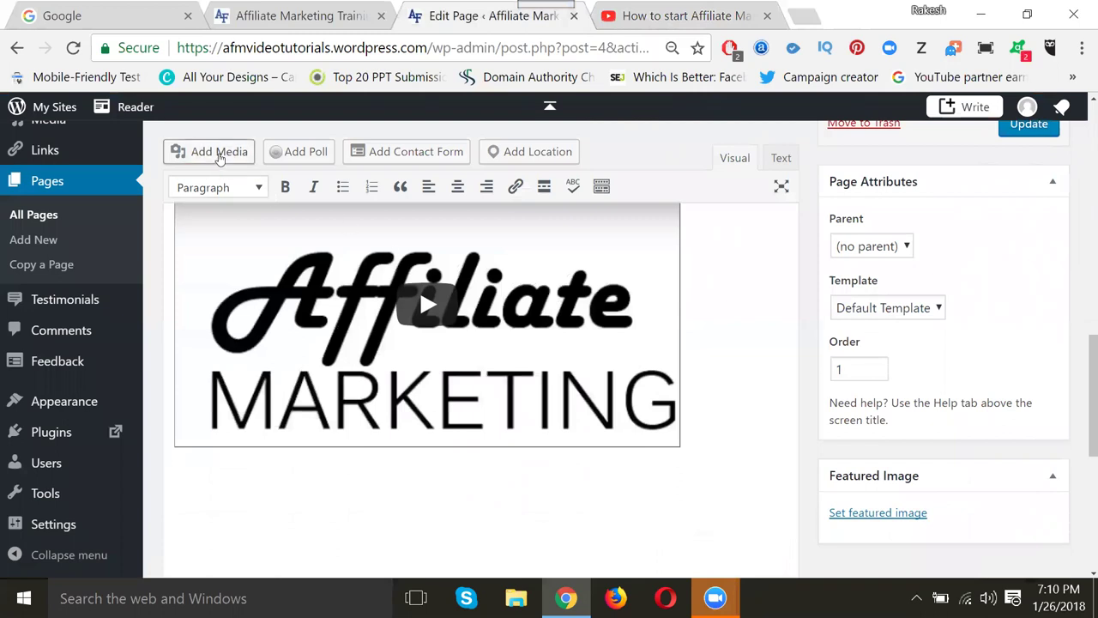
click(220, 153)
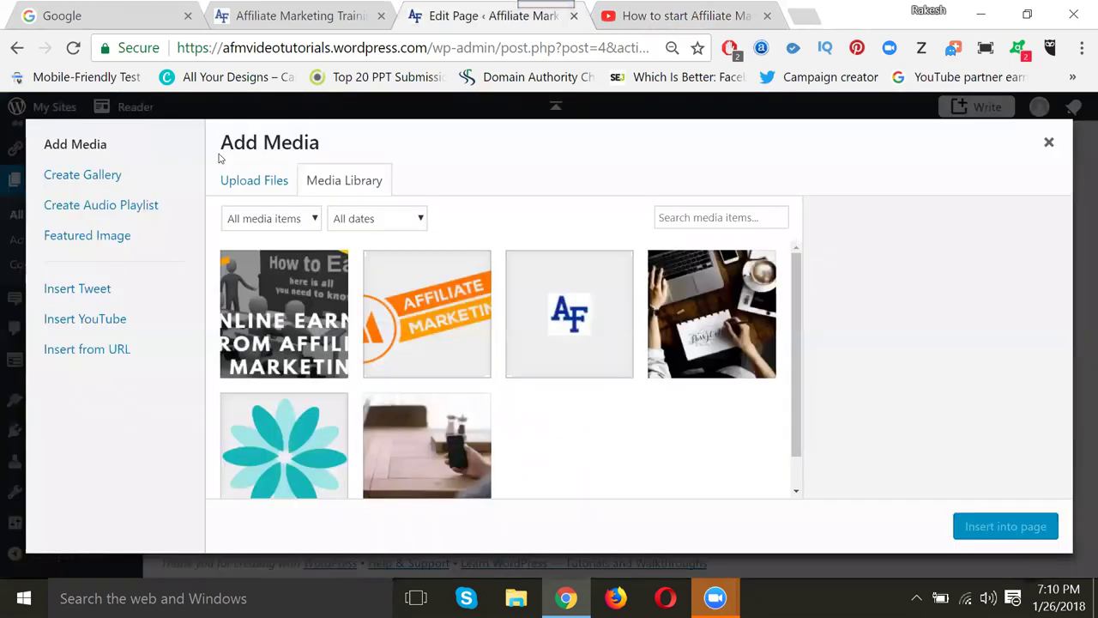
click(76, 359)
text(https://www.youtube.com/watch?v=AO-jC4MVU9U&list=PLEe3aDSdB-rQQHgxaNNjmbhxYCrmLu3bC&index=4)
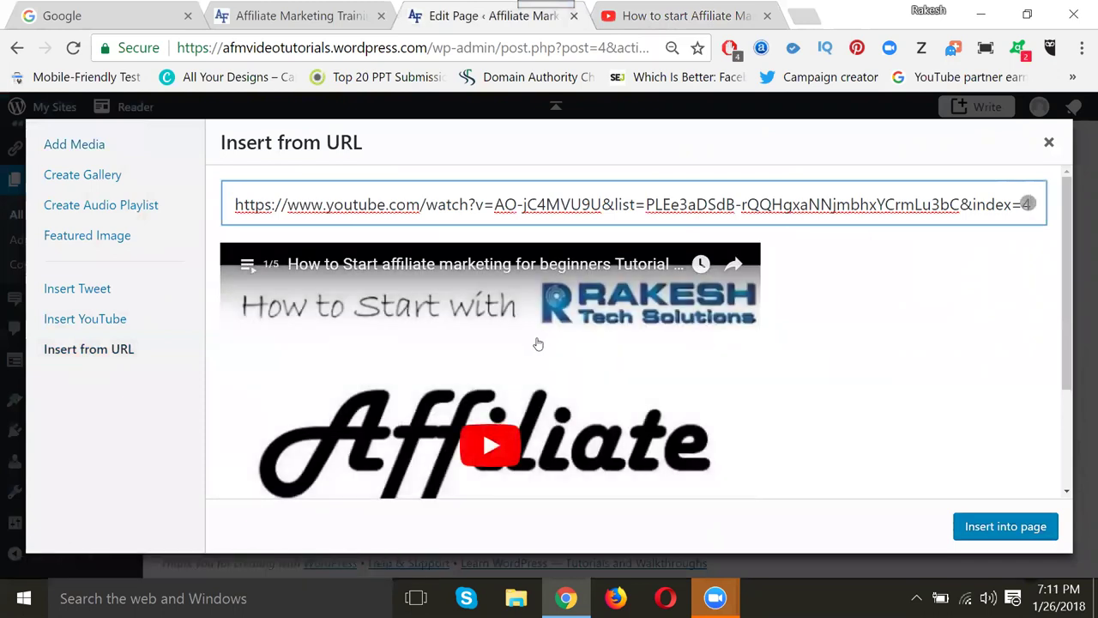
click(1004, 529)
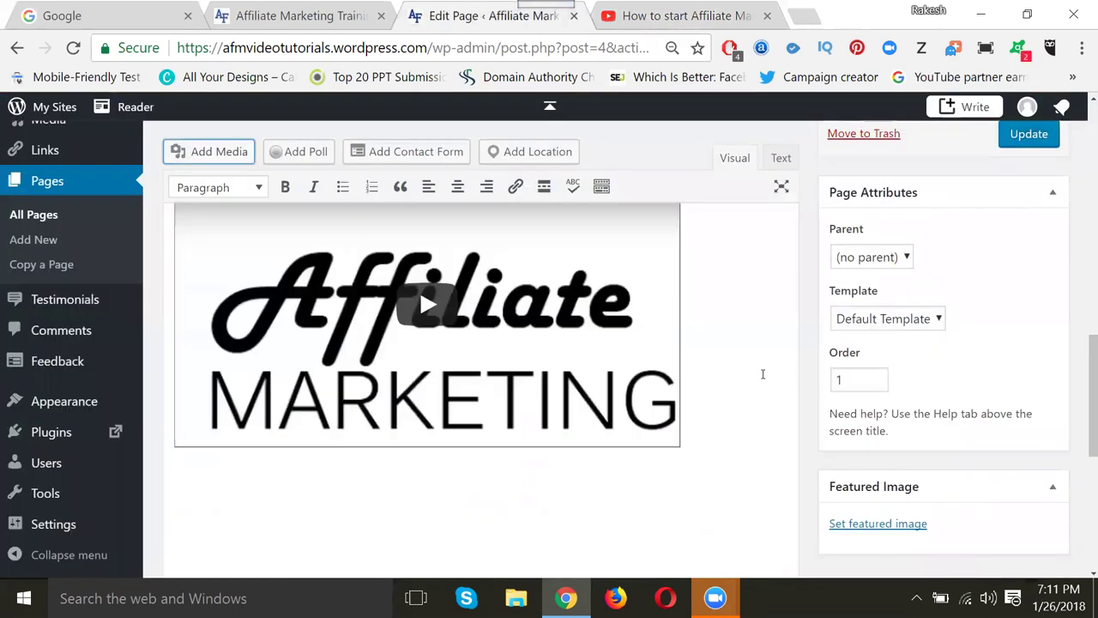
- Compare the size and appearance of the iframe video and the video inserted from URL in the Home page content
scroll(763, 374, down, 2)
scroll(762, 372, up, 5)
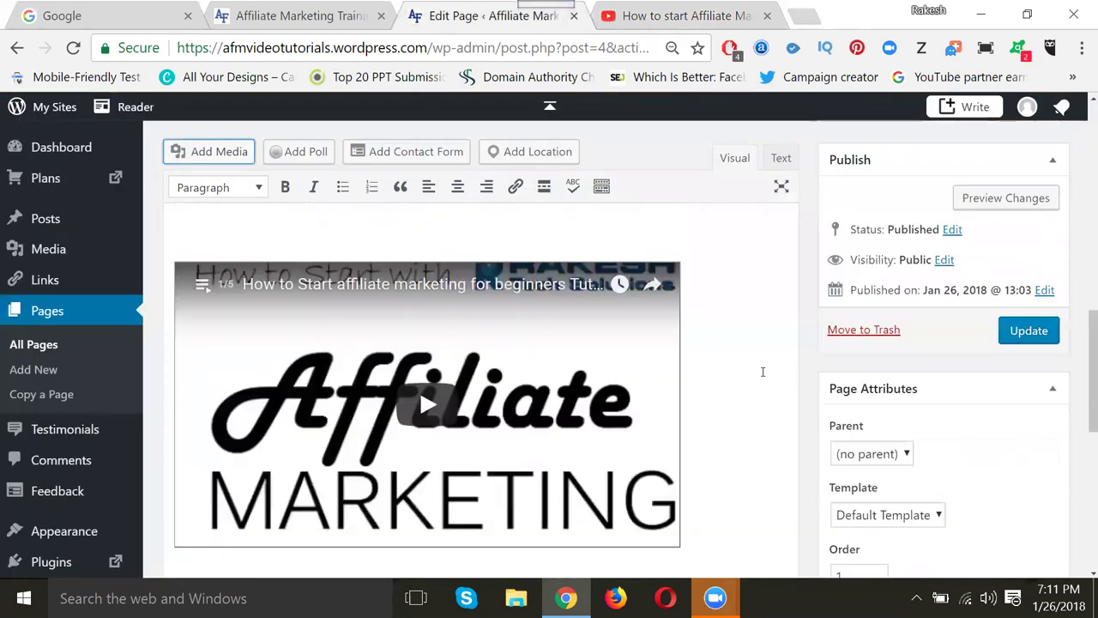
scroll(763, 371, down, 5)
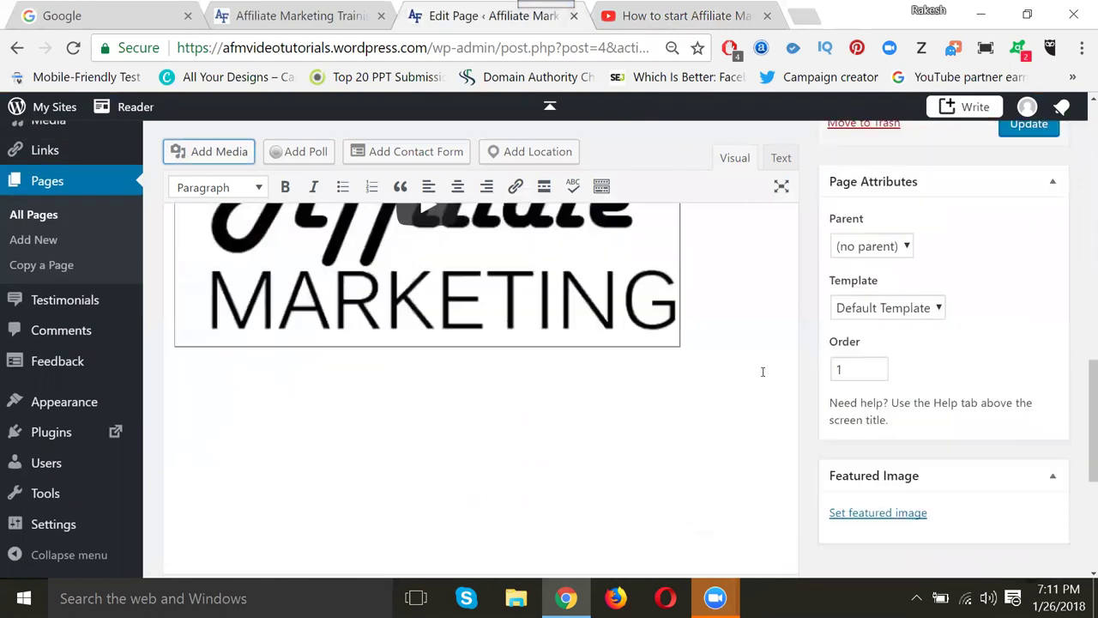
scroll(763, 370, down, 1)
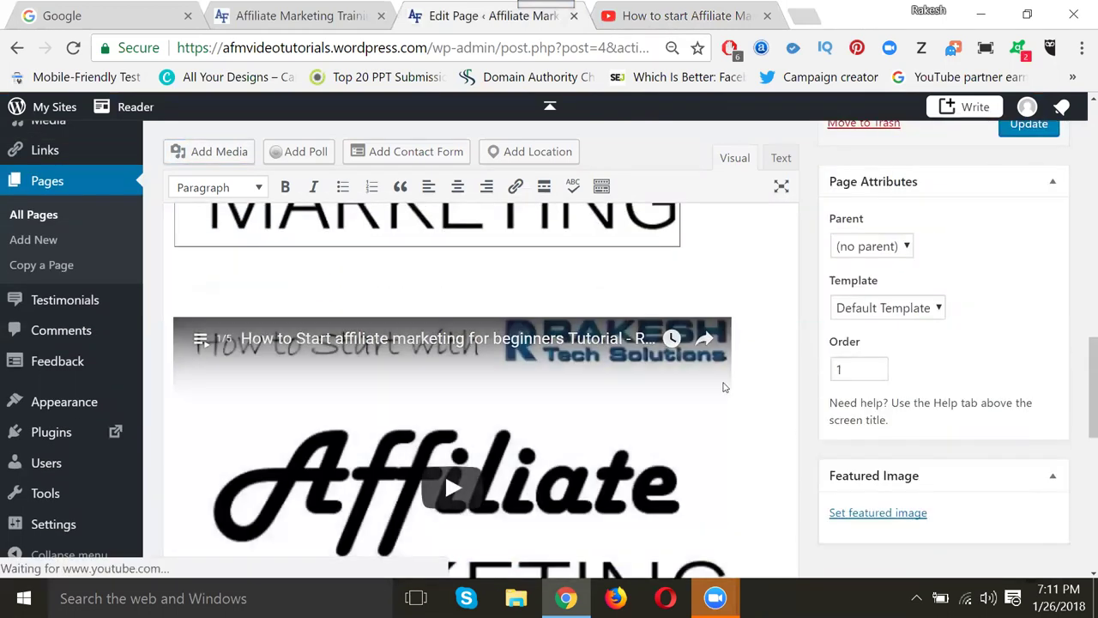
scroll(721, 386, up, 2)
scroll(724, 382, down, 2)
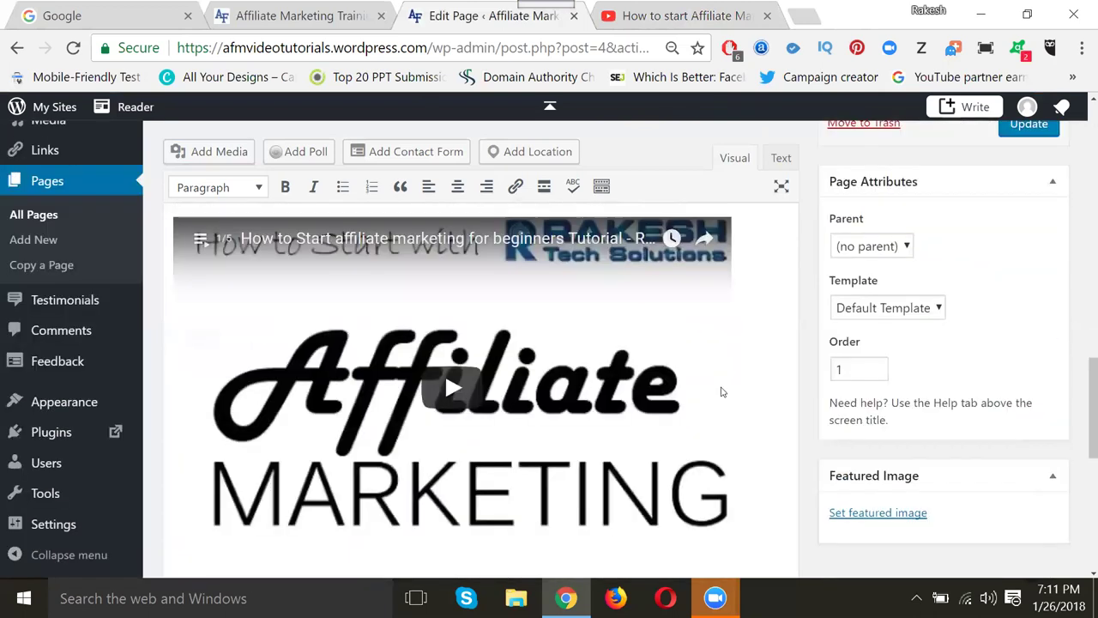
scroll(721, 392, up, 2)
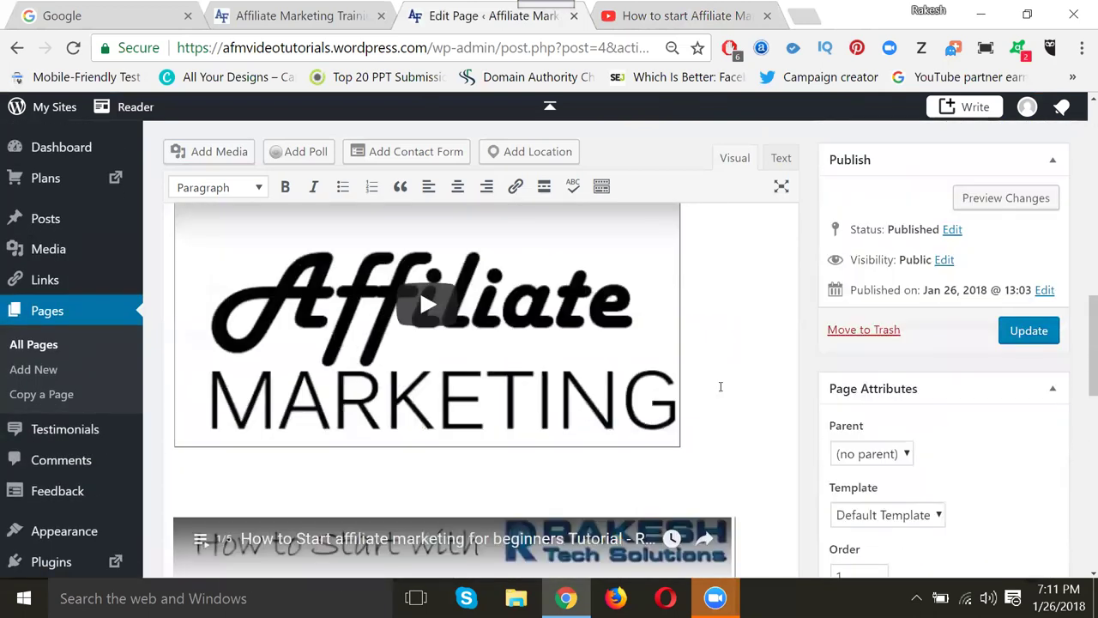
scroll(721, 386, down, 2)
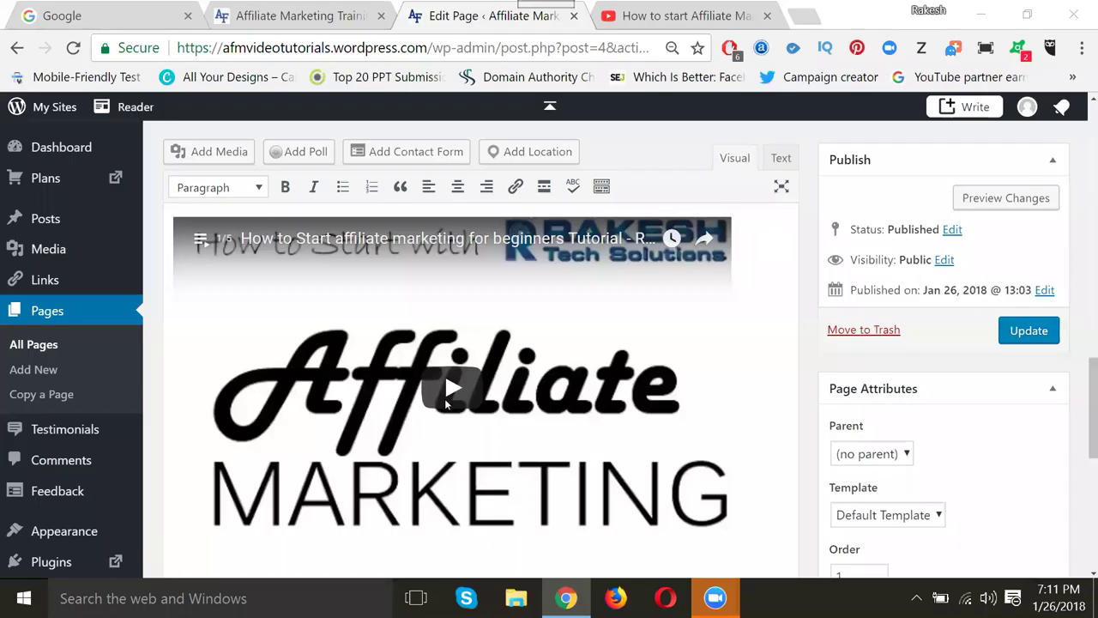
scroll(284, 362, down, 4)
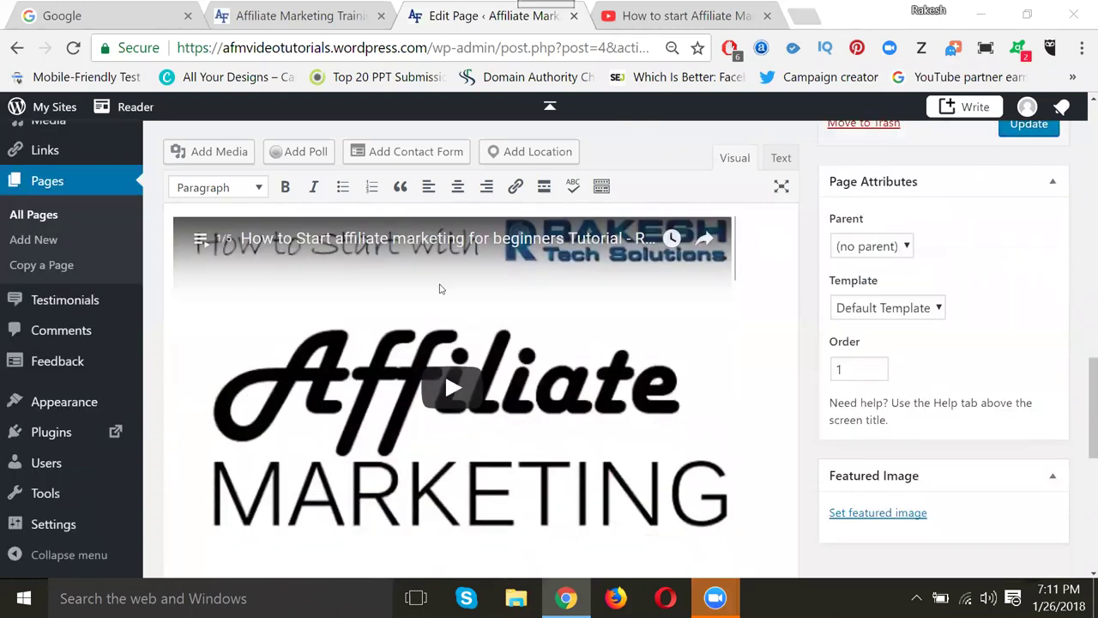
scroll(460, 414, up, 4)
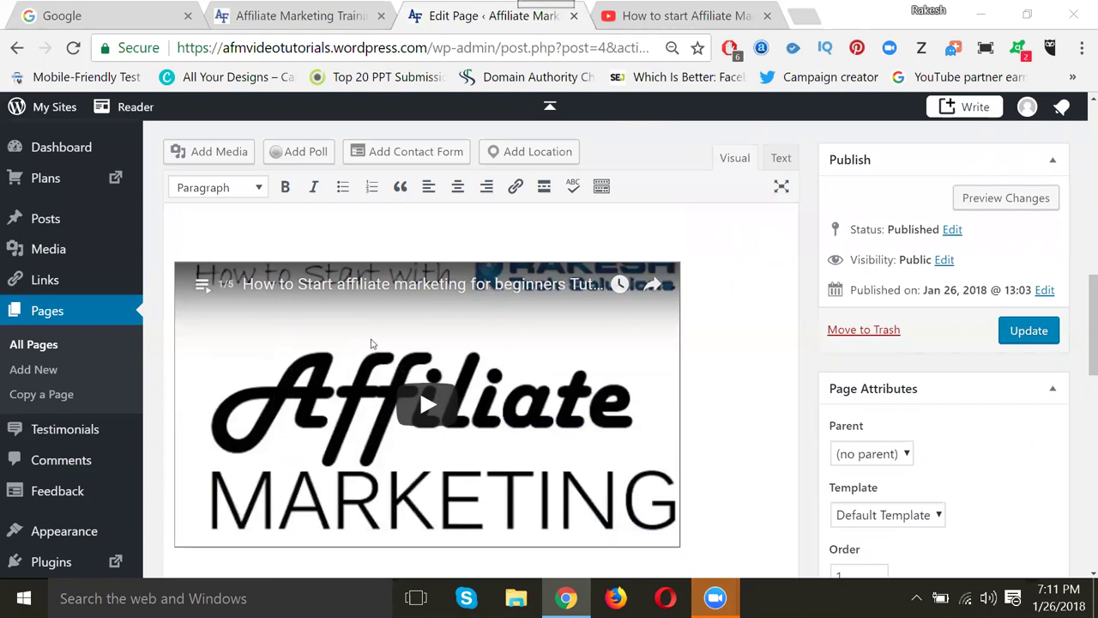
scroll(278, 337, down, 2)
scroll(278, 337, down, 2)
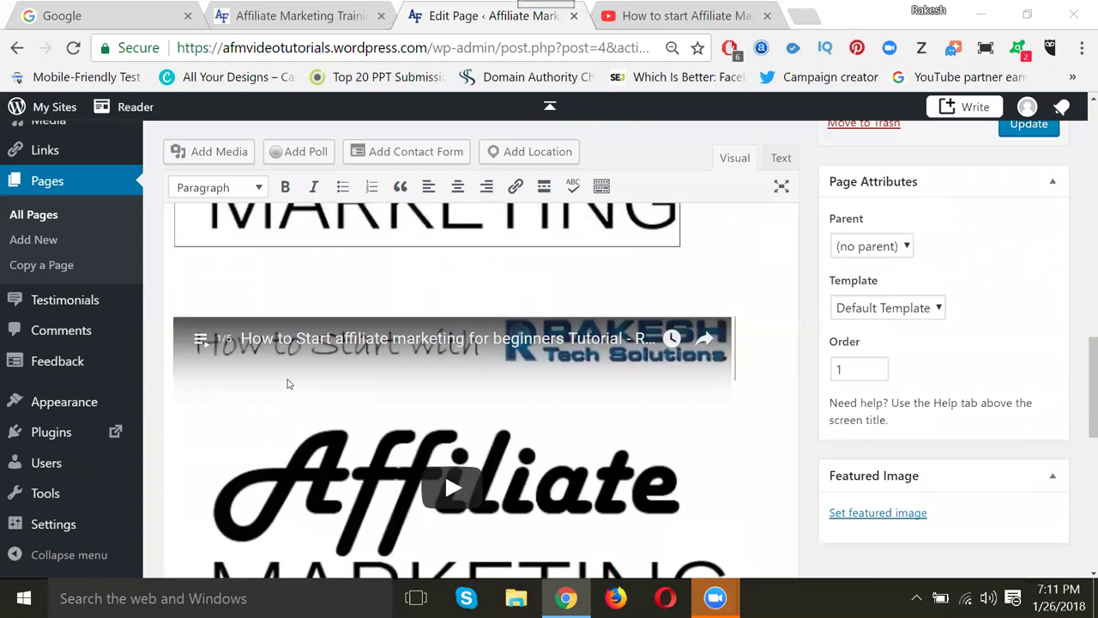
scroll(287, 383, down, 1)
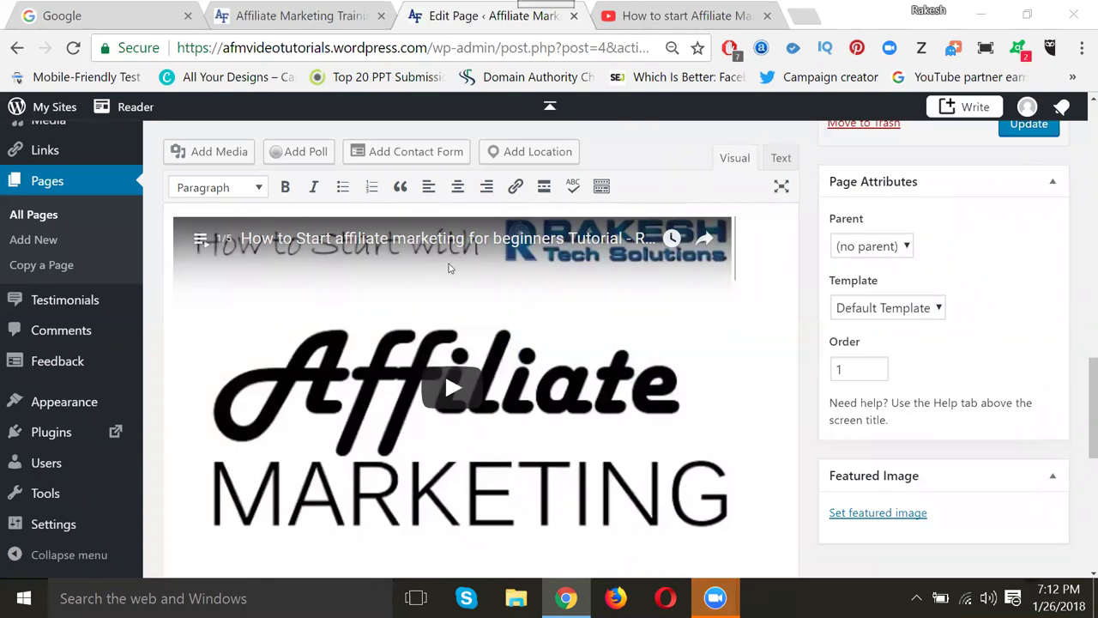
scroll(461, 280, up, 2)
scroll(461, 279, up, 2)
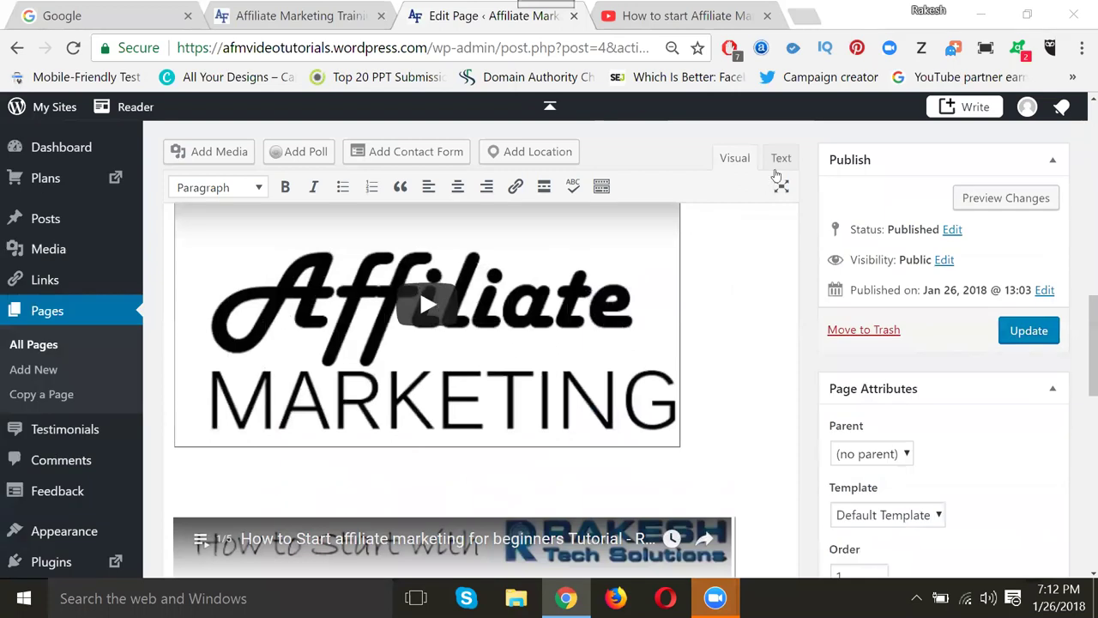
- In the page's HTML, set the YouTube iframe's width to 620 and height to 450, and return to the visual view
click(781, 159)
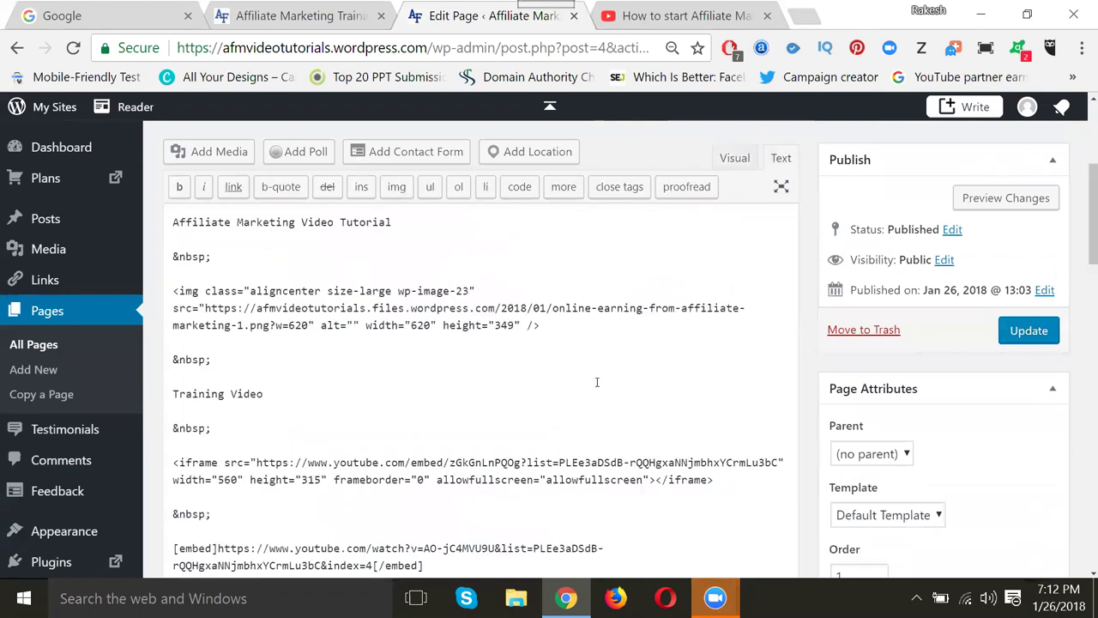
scroll(595, 381, down, 2)
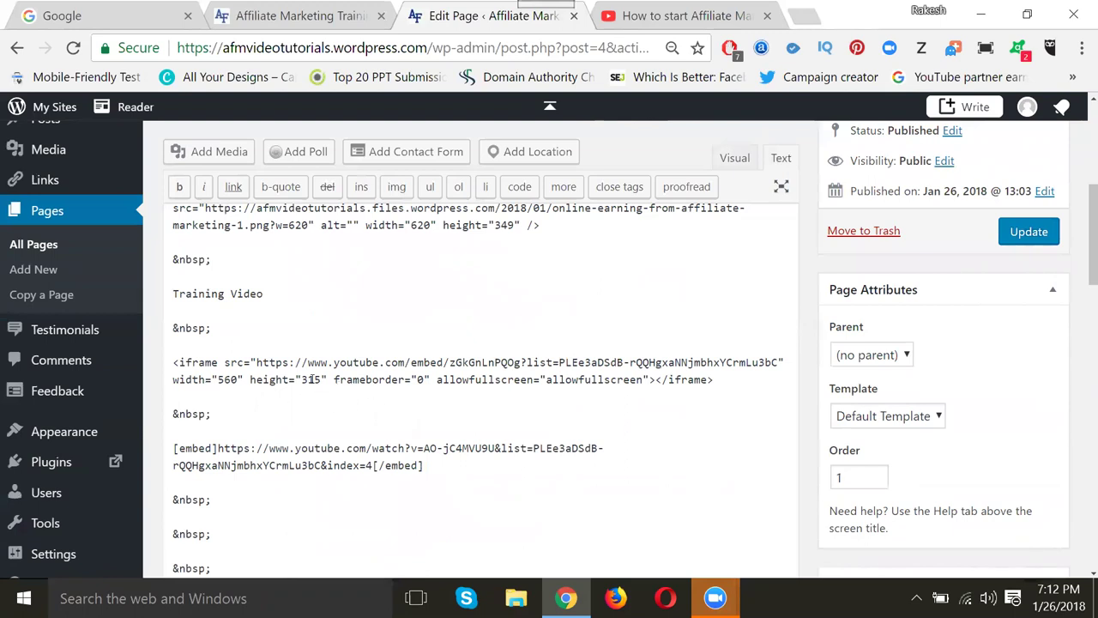
double_click(226, 379)
text(620)
double_click(313, 380)
text(450)
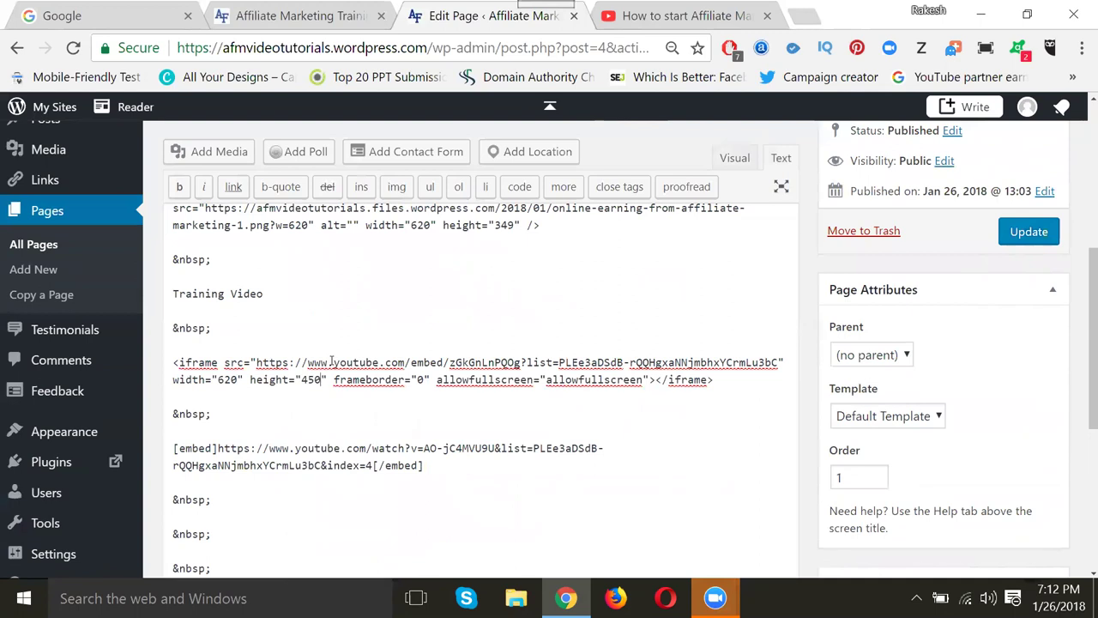
click(735, 158)
- Review the resized iframe video, the second video, the publishing and featured image options, and the image above "Training Video"
scroll(657, 364, down, 2)
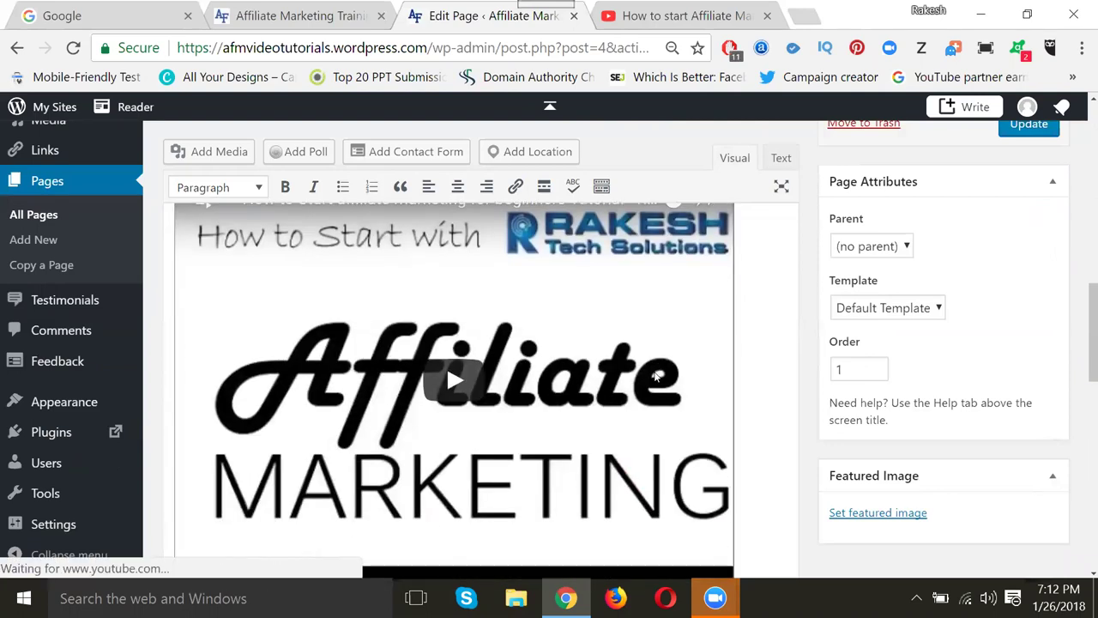
scroll(574, 466, down, 1)
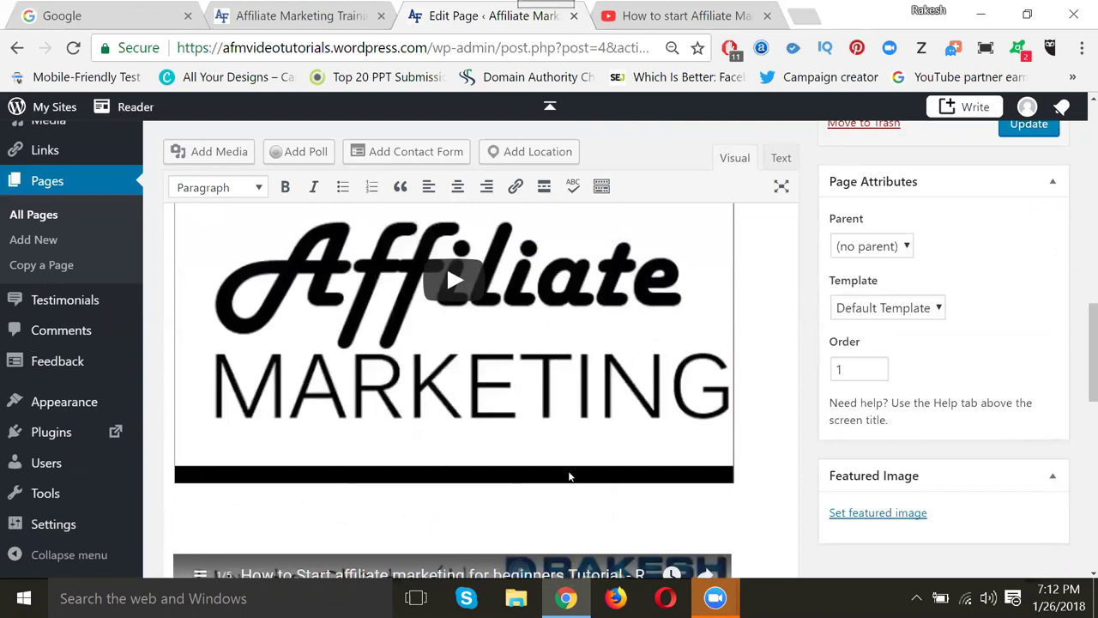
scroll(569, 467, up, 1)
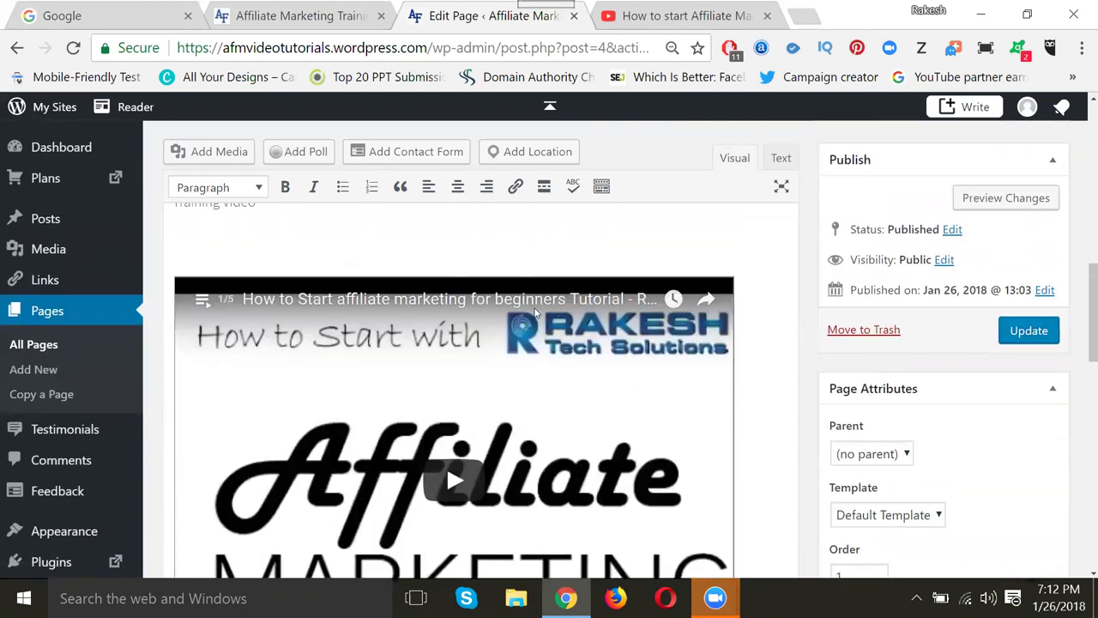
scroll(542, 356, down, 3)
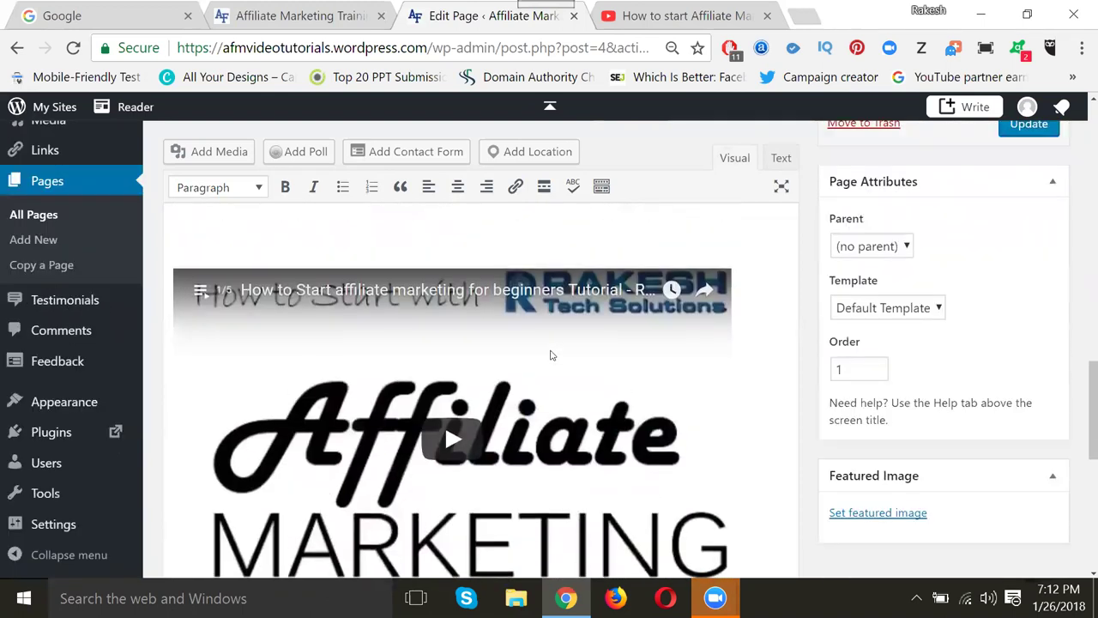
scroll(551, 349, up, 1)
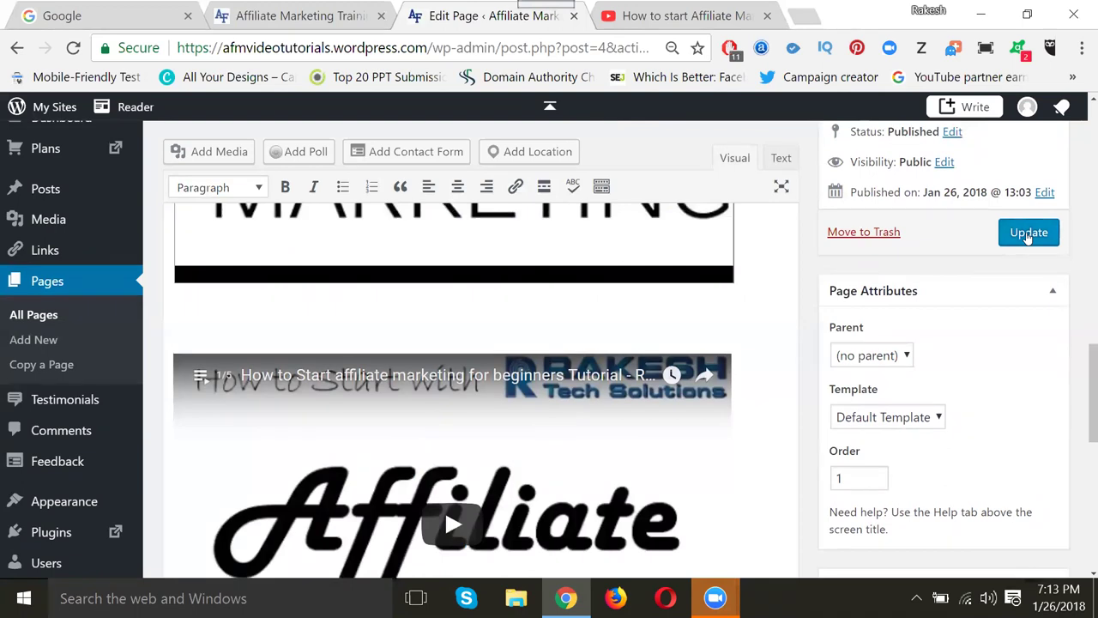
scroll(897, 206, down, 2)
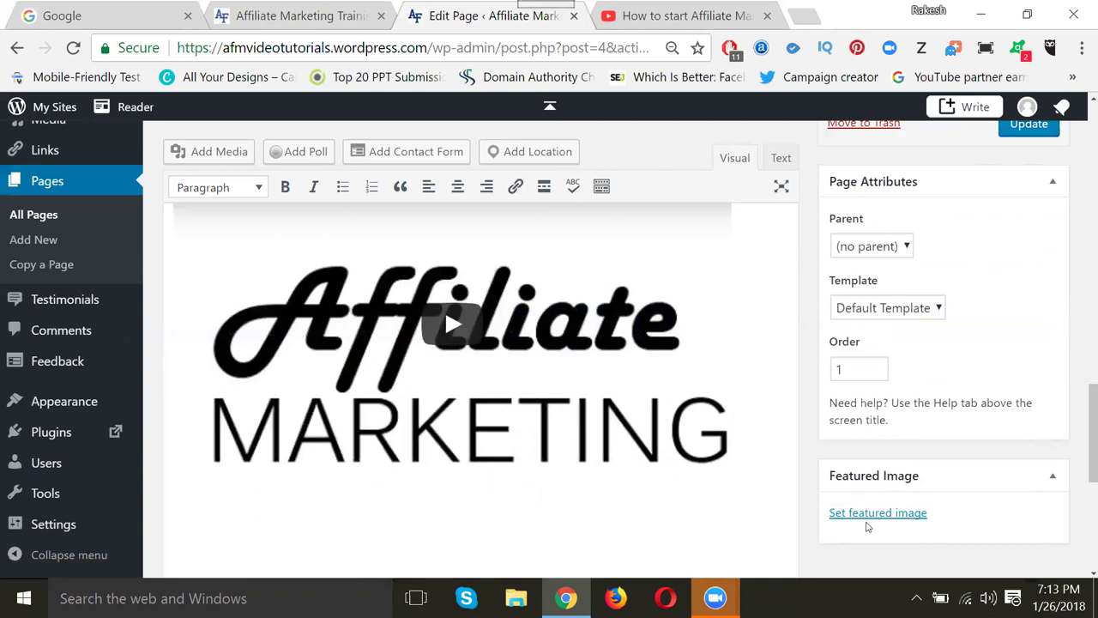
scroll(491, 426, up, 1)
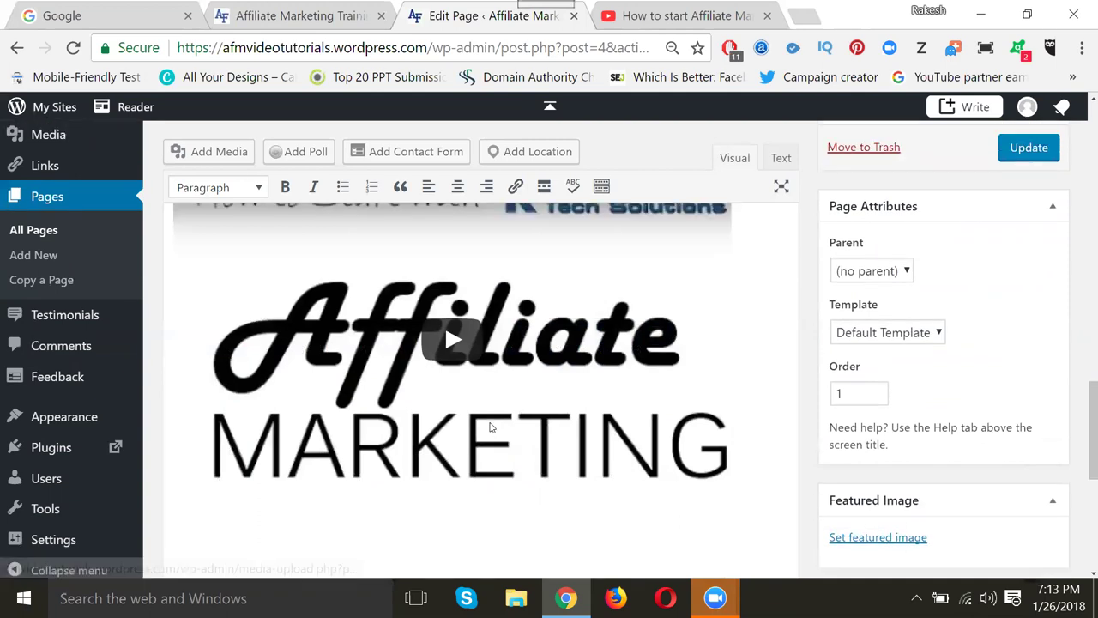
scroll(491, 426, up, 3)
scroll(336, 307, up, 2)
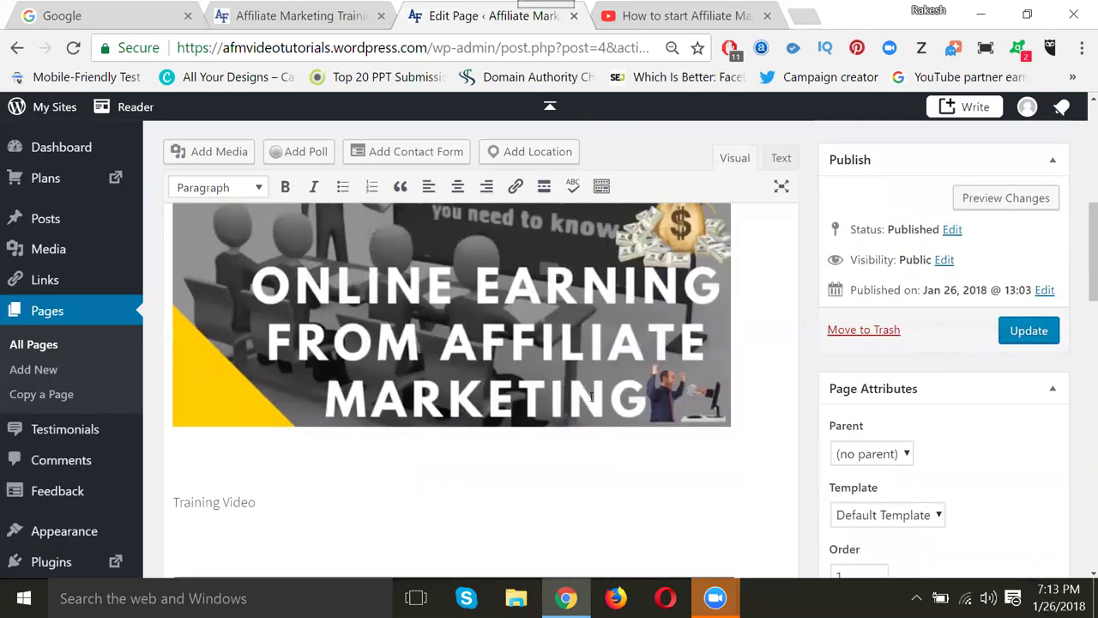
- Set online-earning-from-affiliate-marketing-1.png from the media library as the Home page's featured image
scroll(652, 412, down, 5)
click(874, 513)
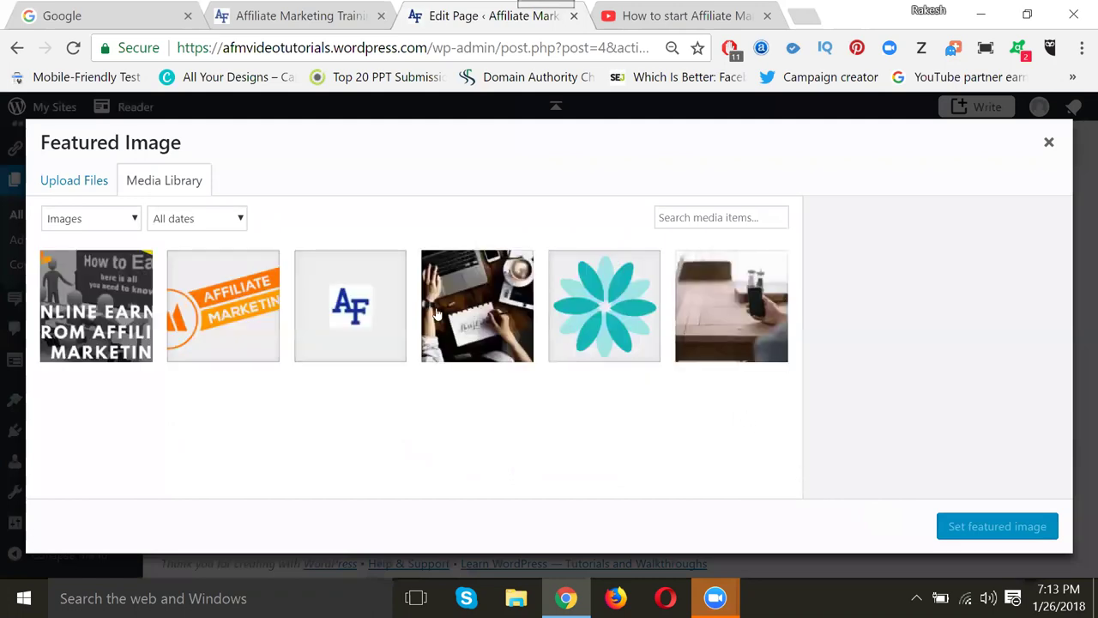
click(72, 310)
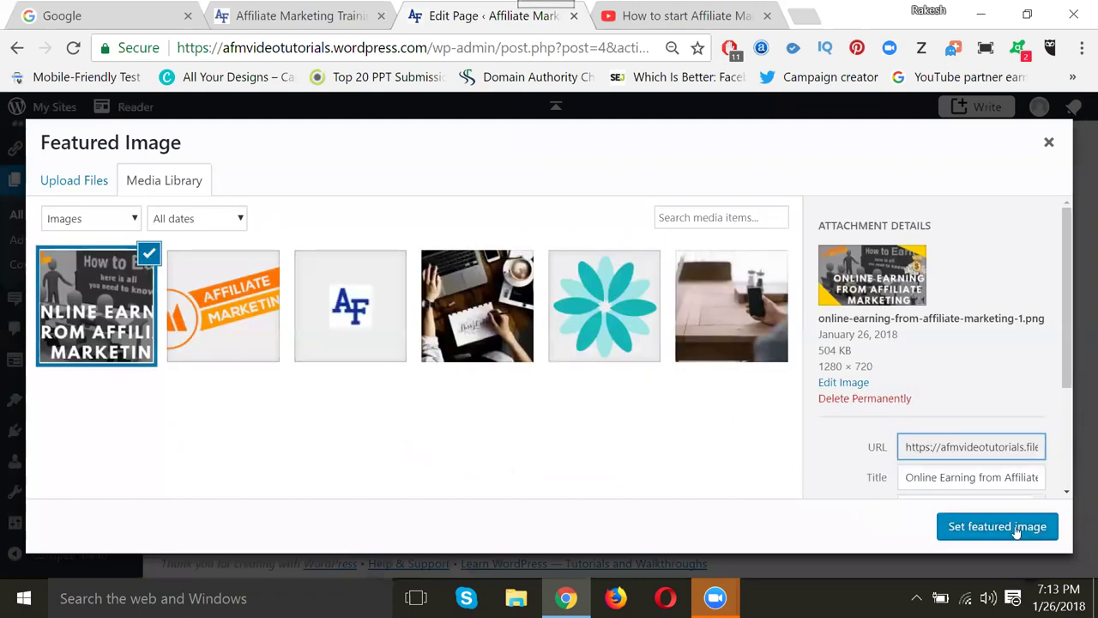
click(997, 526)
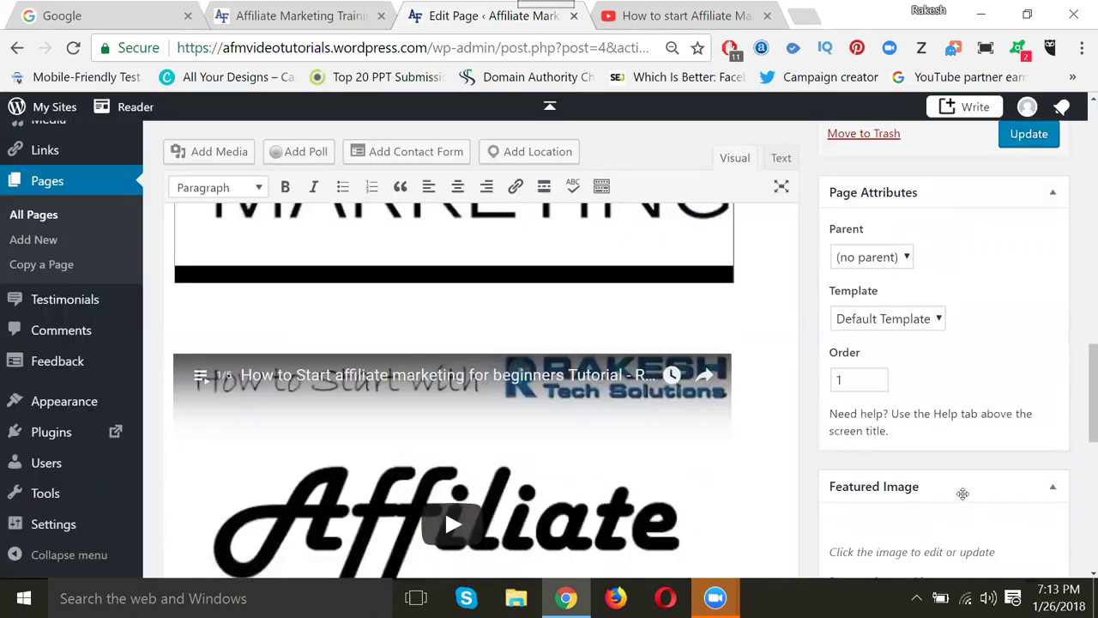
scroll(961, 493, down, 3)
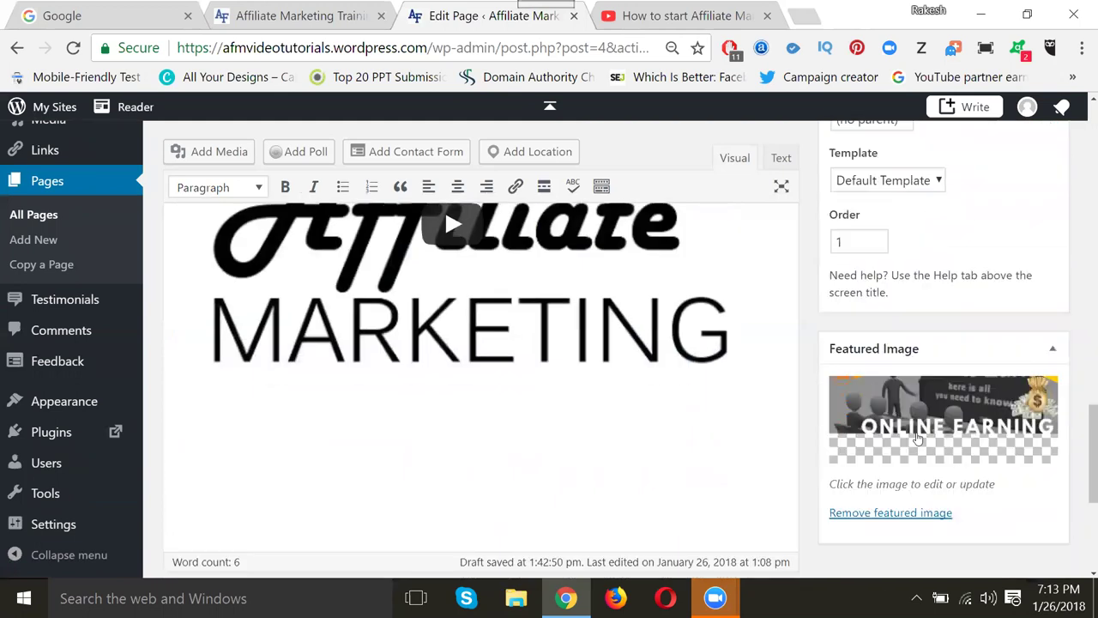
- Check the Home page content from the videos up to the title, and update the published page
scroll(915, 431, up, 4)
scroll(917, 432, up, 1)
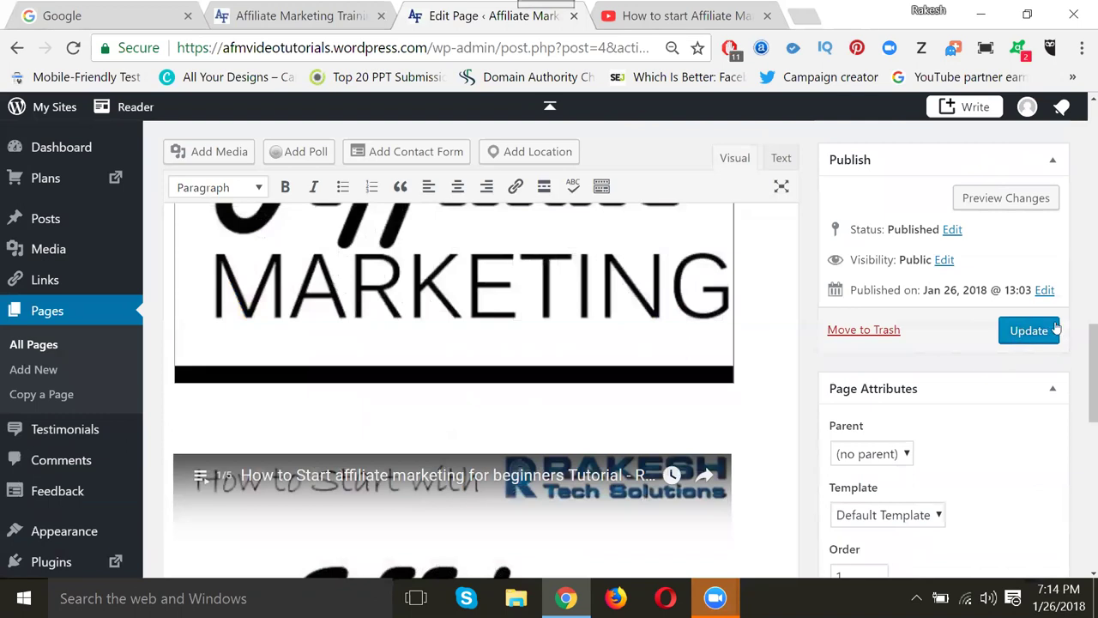
scroll(1047, 327, up, 10)
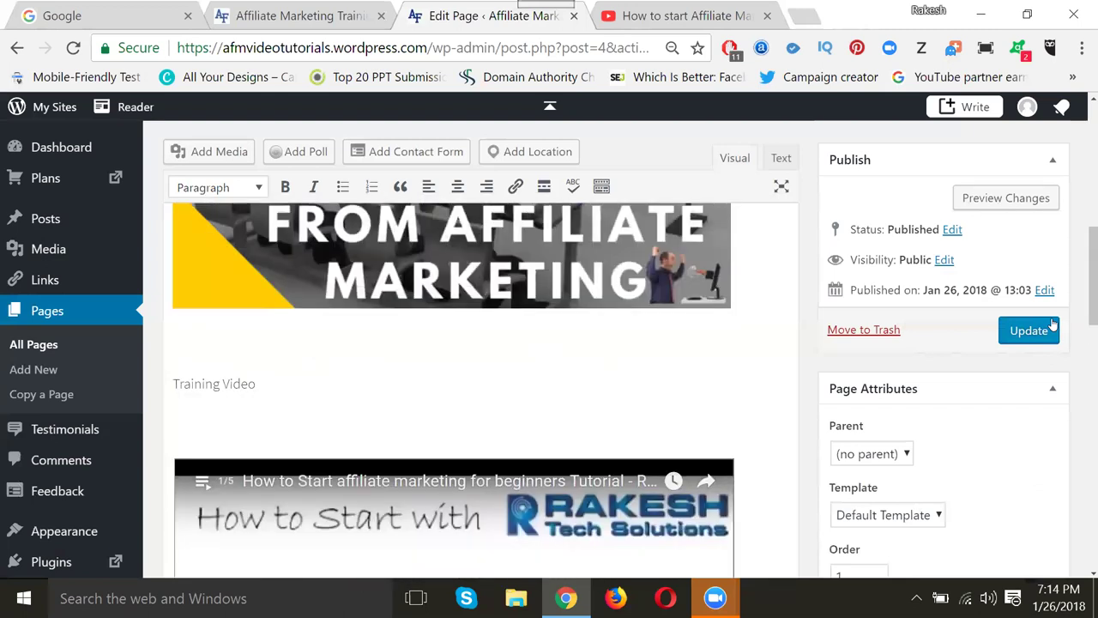
scroll(1036, 325, up, 3)
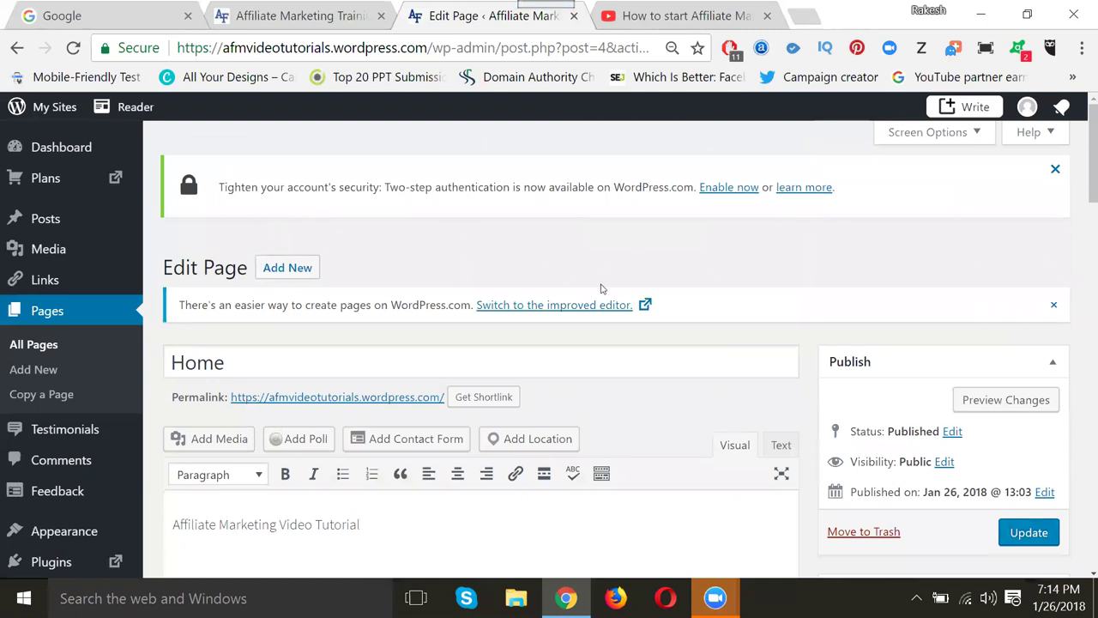
scroll(1002, 290, down, 3)
click(1025, 235)
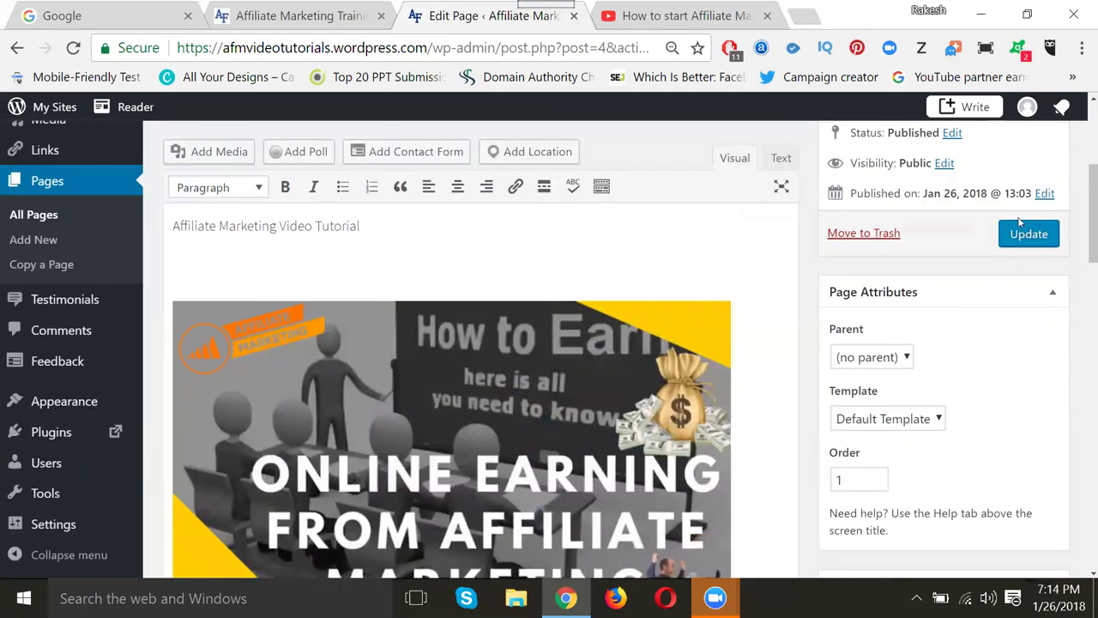
click(1018, 245)
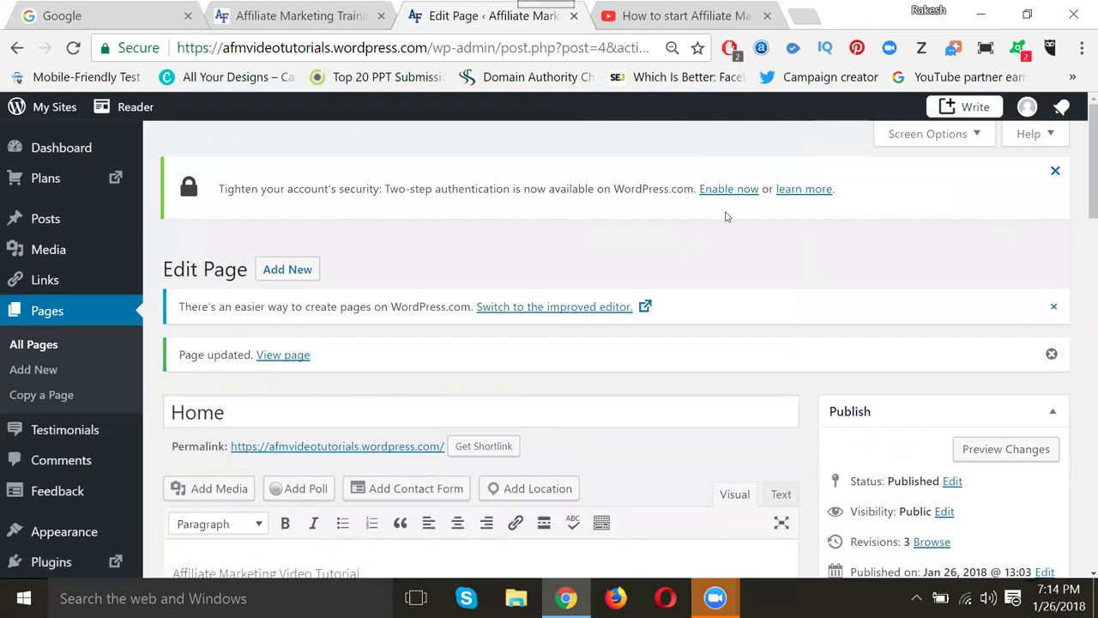
- Reload the live afmvideotutorials.wordpress.com site and compare the featured image banner with the image in the Home content
scroll(726, 215, down, 1)
click(298, 14)
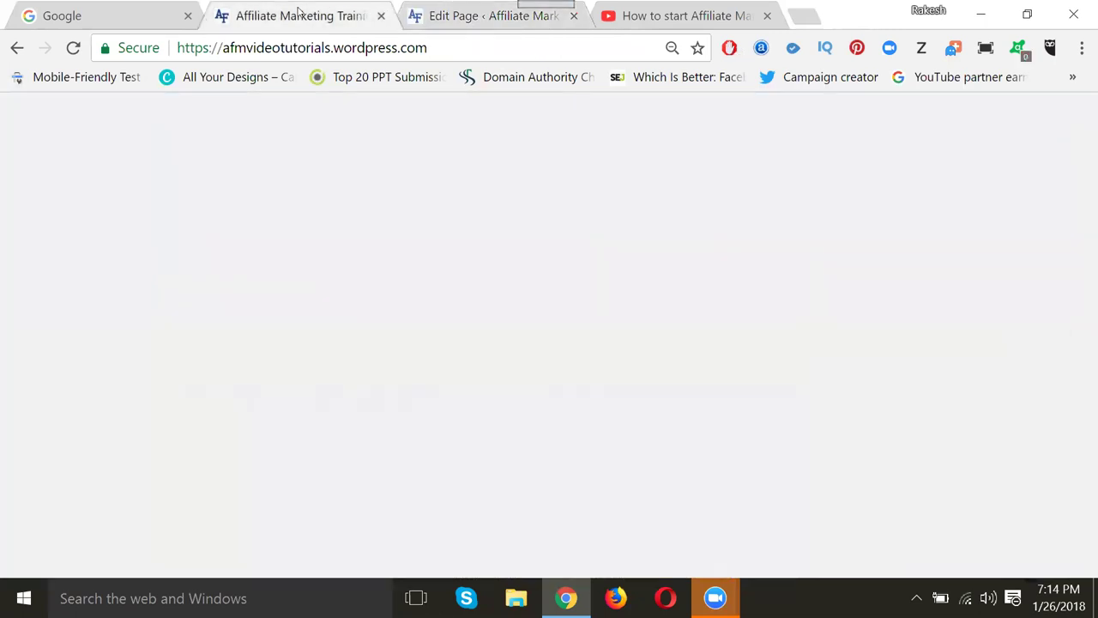
click(74, 48)
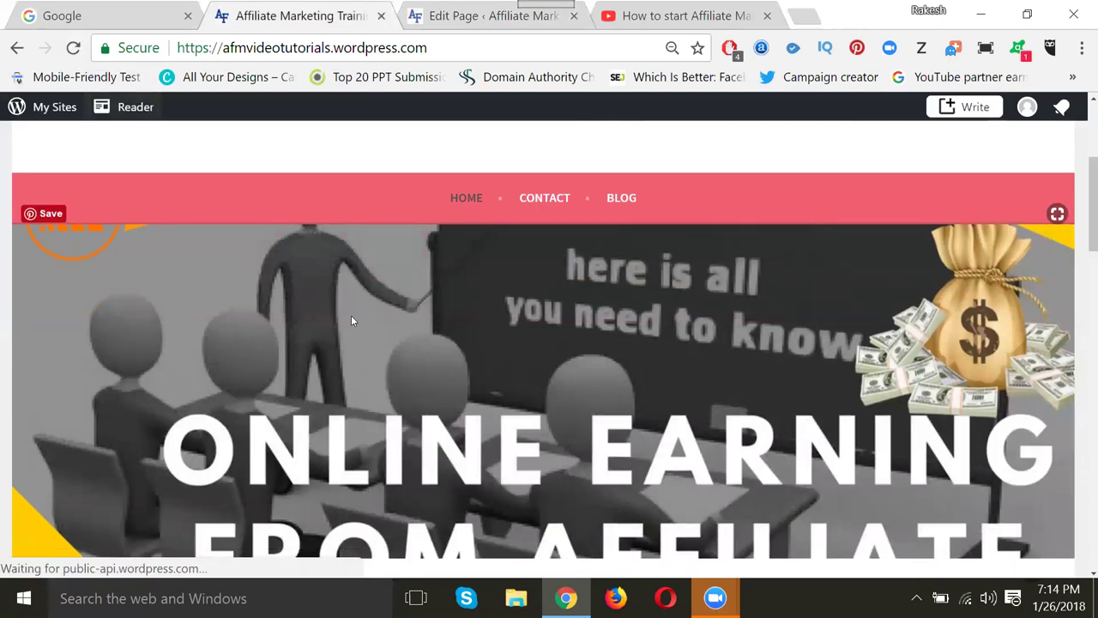
scroll(353, 315, down, 3)
scroll(356, 314, down, 2)
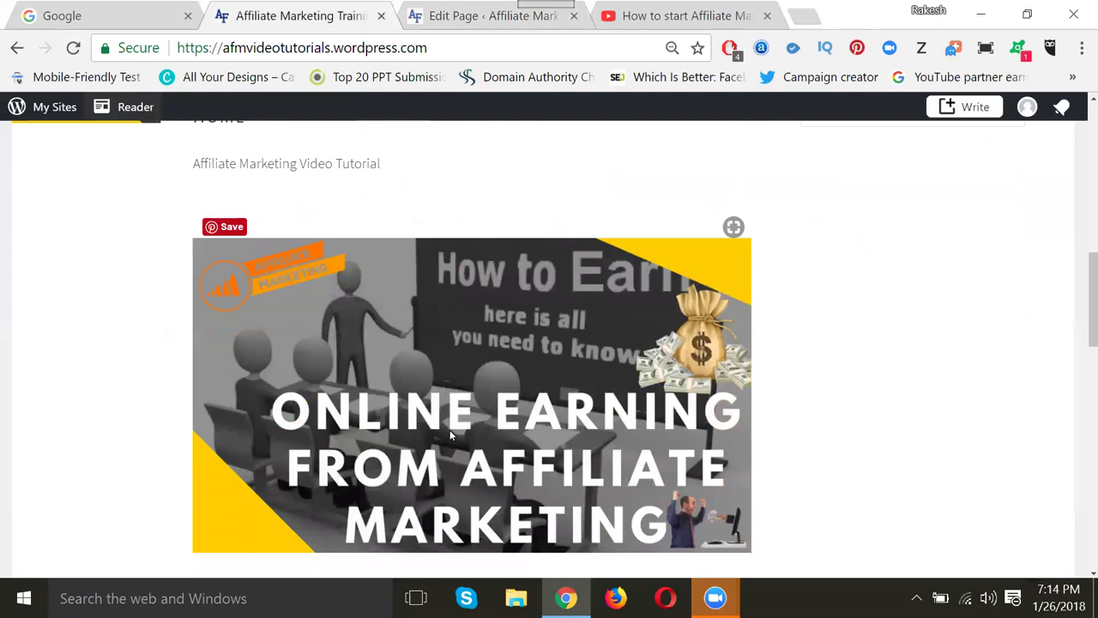
scroll(536, 347, up, 3)
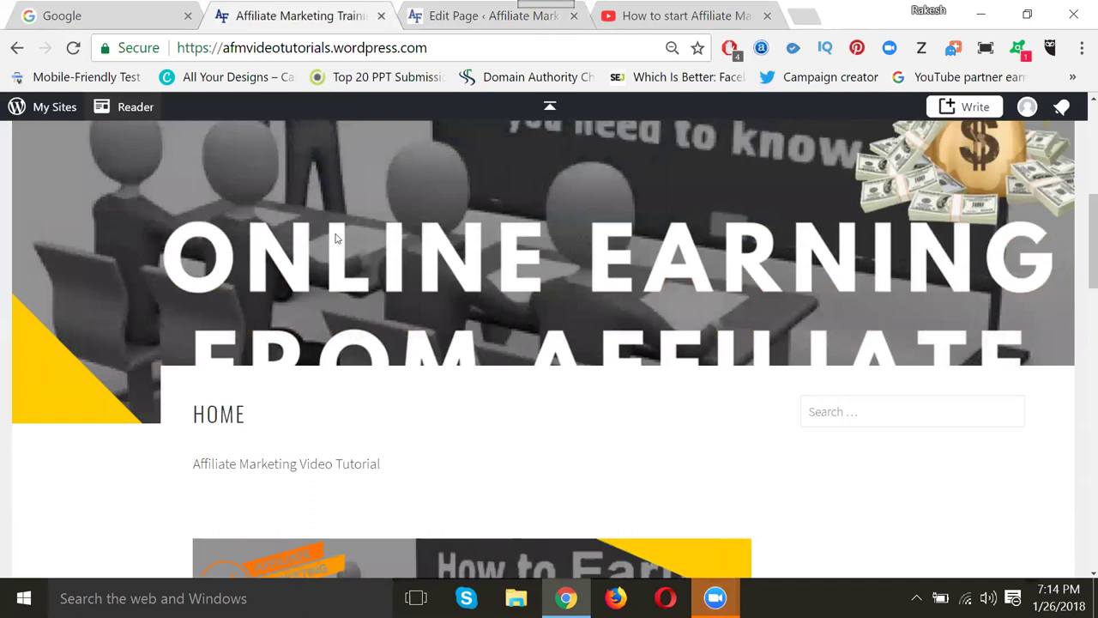
scroll(514, 224, down, 2)
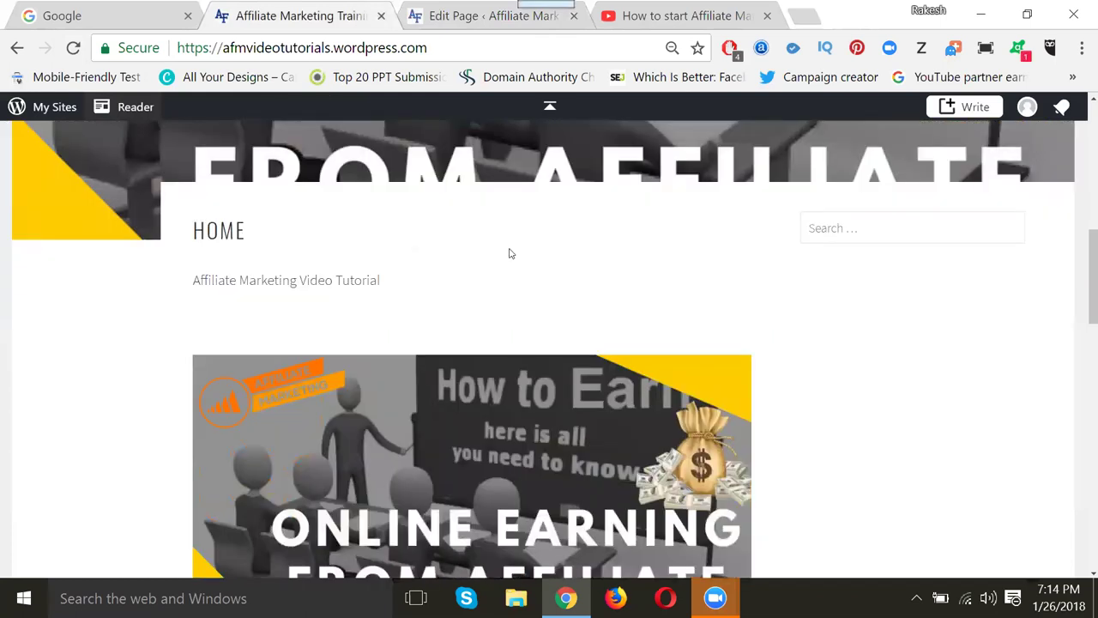
scroll(405, 306, down, 1)
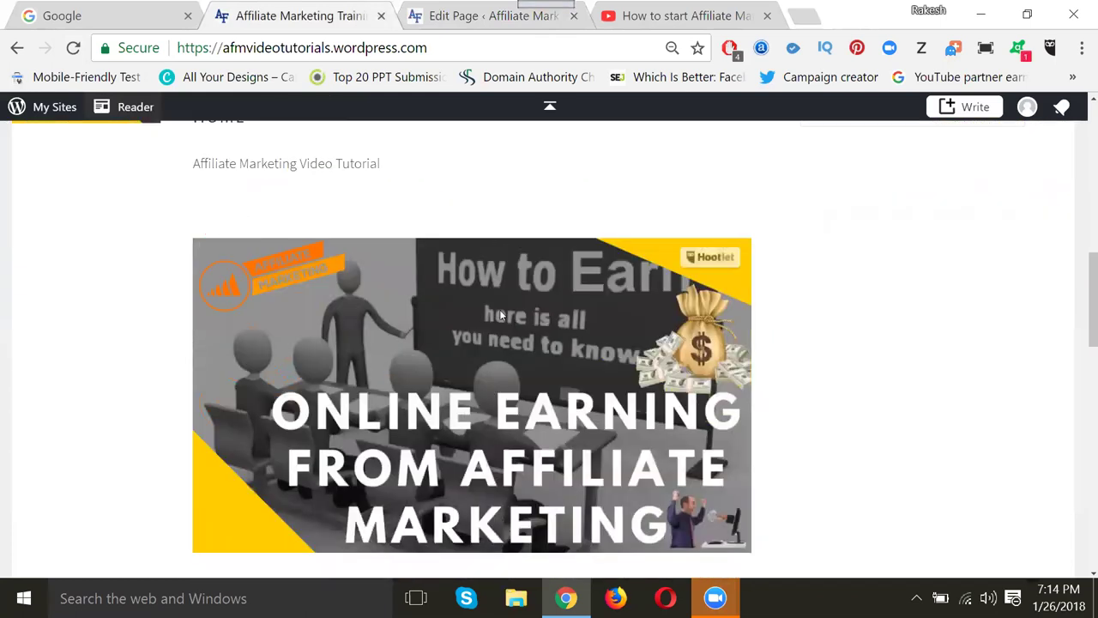
- Examine both embedded videos on the live Home page, and return to the site logo and navigation menu
scroll(519, 322, down, 4)
scroll(507, 297, down, 3)
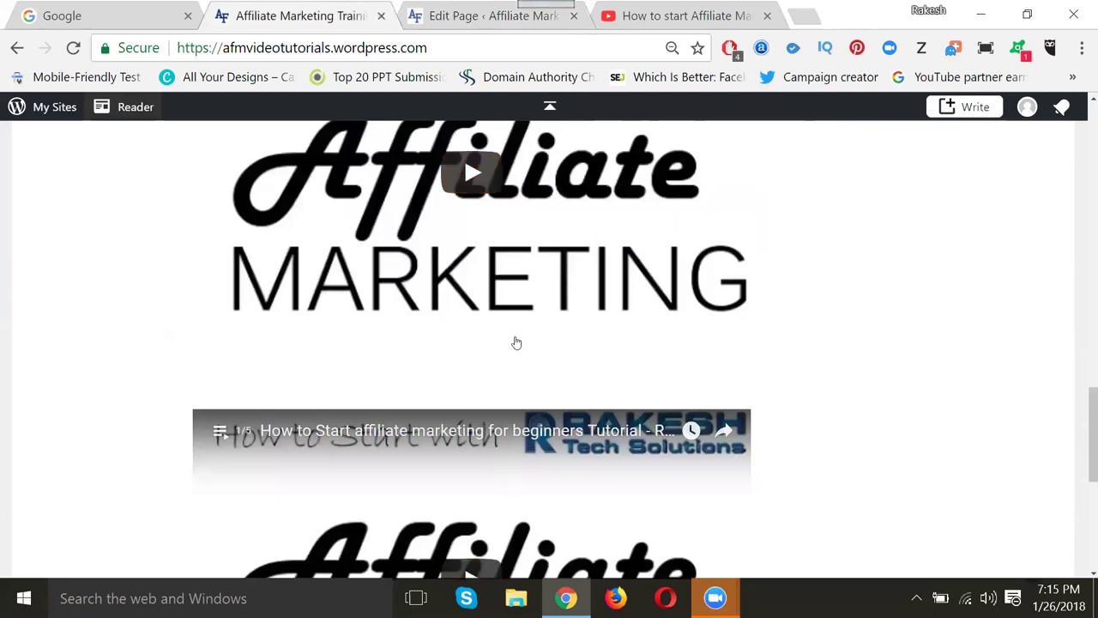
scroll(515, 335, up, 2)
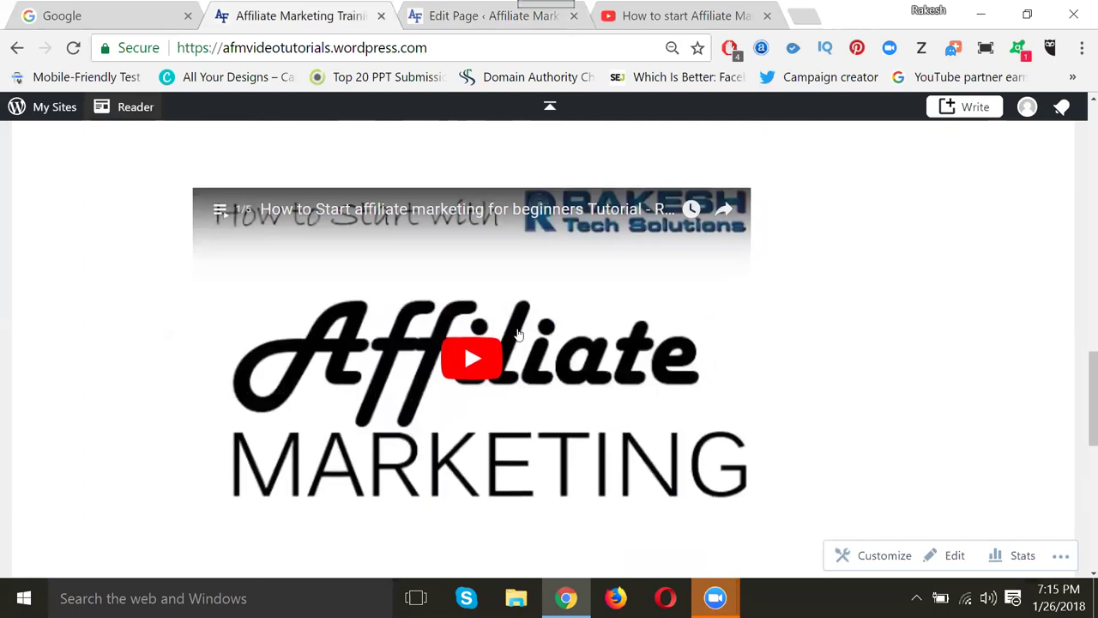
scroll(518, 336, up, 5)
scroll(463, 283, up, 3)
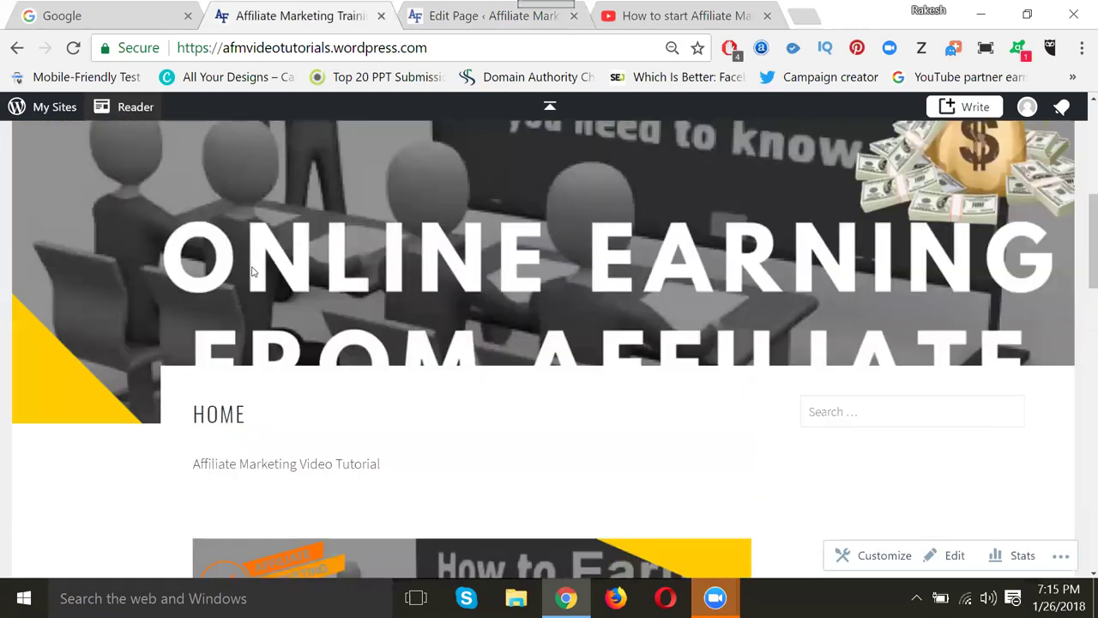
scroll(311, 239, up, 3)
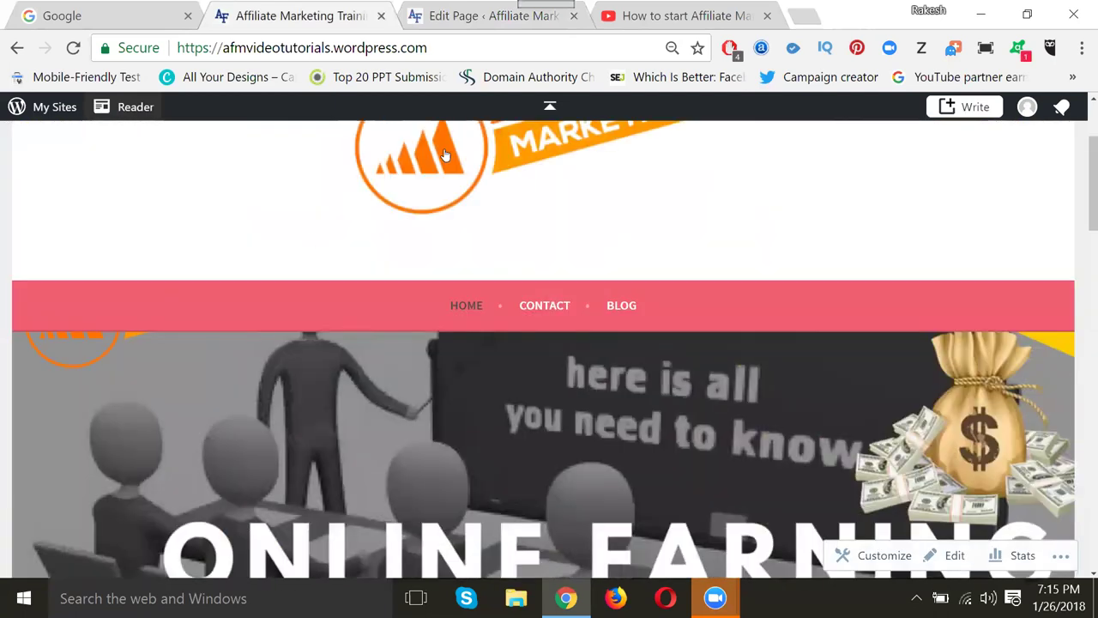